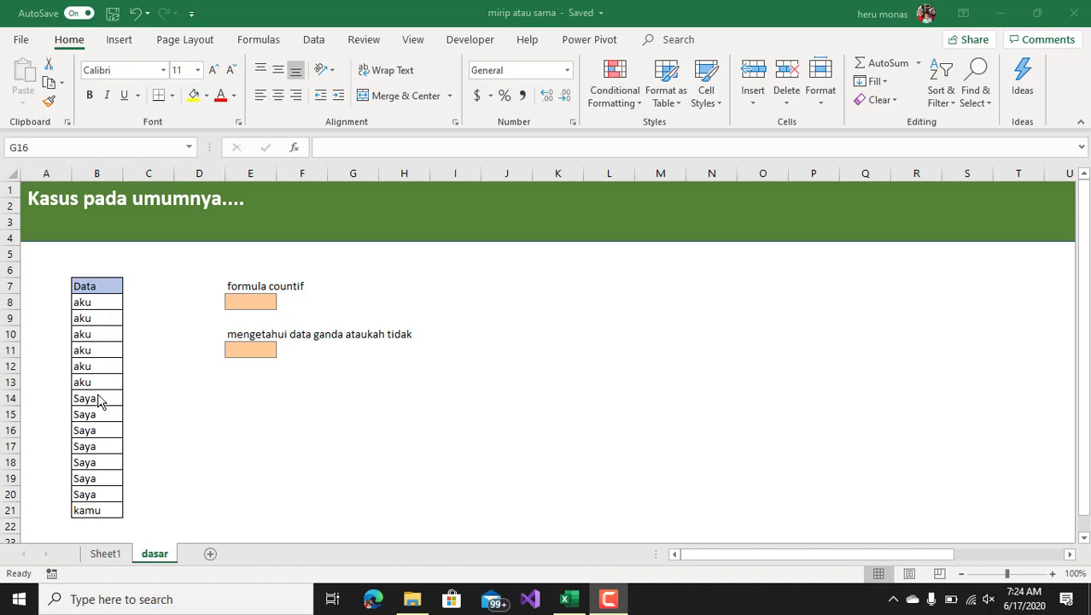
# - Copy the two Saya entries in B14:B15 over the aku entries in B10:B11 of the Data column
pyautogui.moveTo(98, 401); pyautogui.dragTo(90, 461)
pyautogui.hotkey('ctrl', 'c')
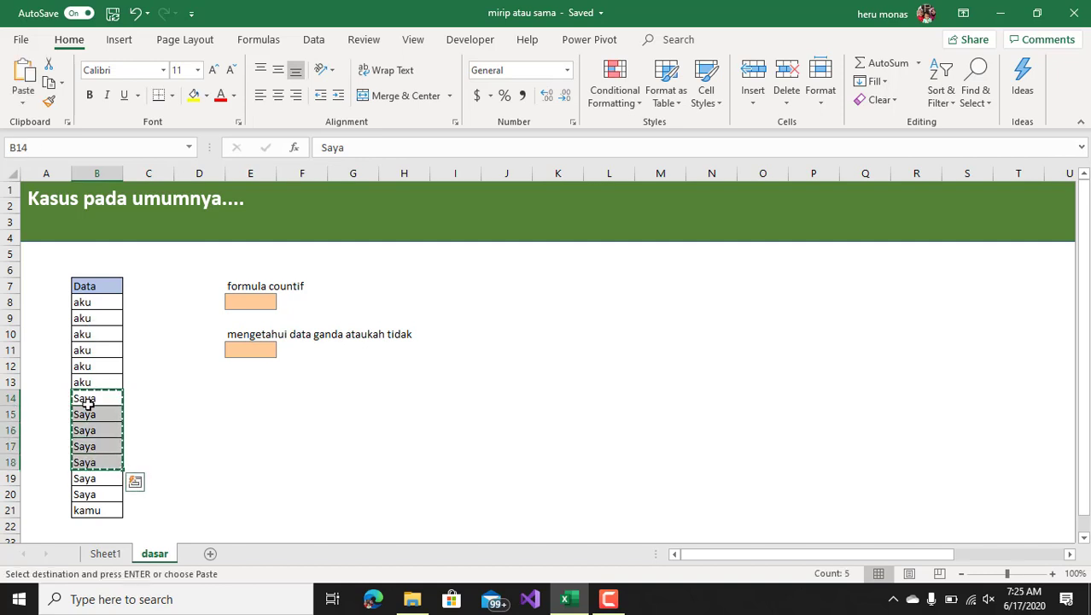
pyautogui.moveTo(85, 398); pyautogui.dragTo(88, 414)
pyautogui.hotkey('ctrl', 'c')
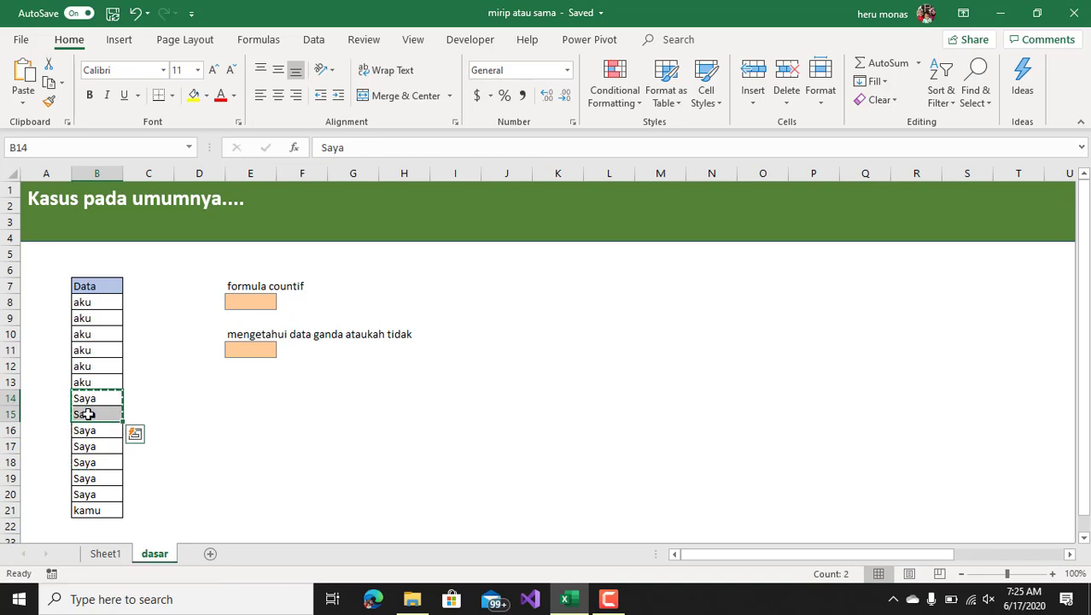
pyautogui.click(97, 334)
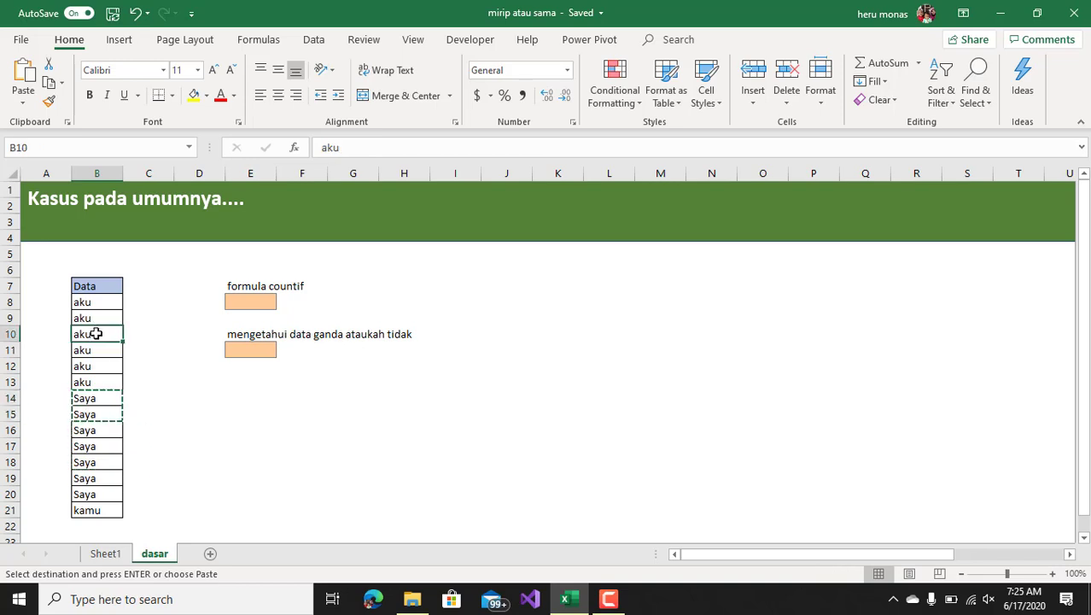
pyautogui.press('Return')
# - Copy the two aku entries in B12:B13 over the Saya entries in B18:B19 of the Data column
pyautogui.click(97, 367)
pyautogui.moveTo(97, 371); pyautogui.dragTo(96, 383)
pyautogui.hotkey('ctrl', 'c')
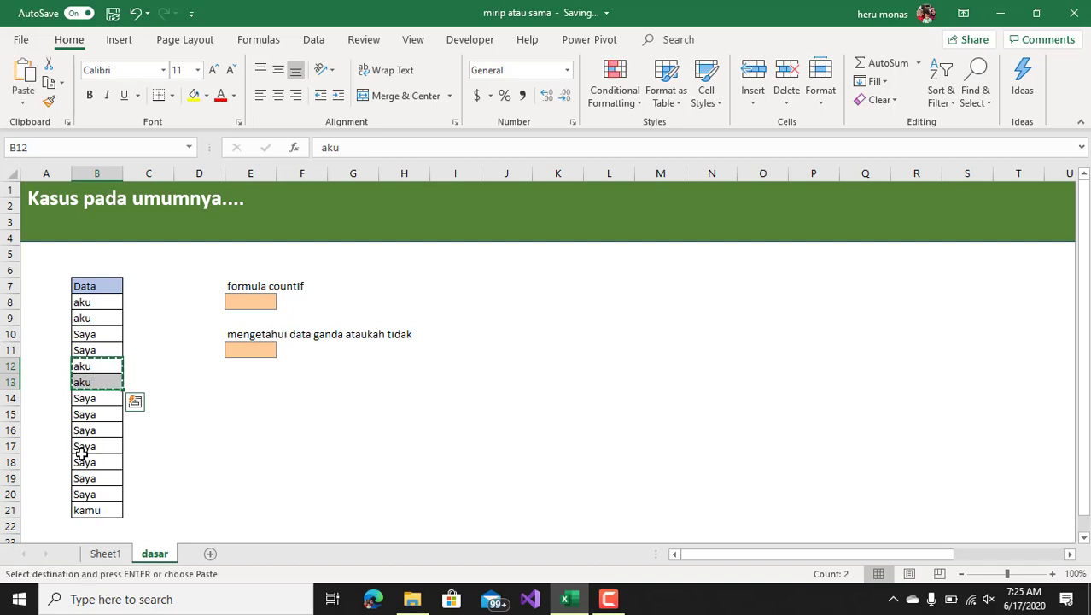
pyautogui.moveTo(89, 463); pyautogui.dragTo(89, 478)
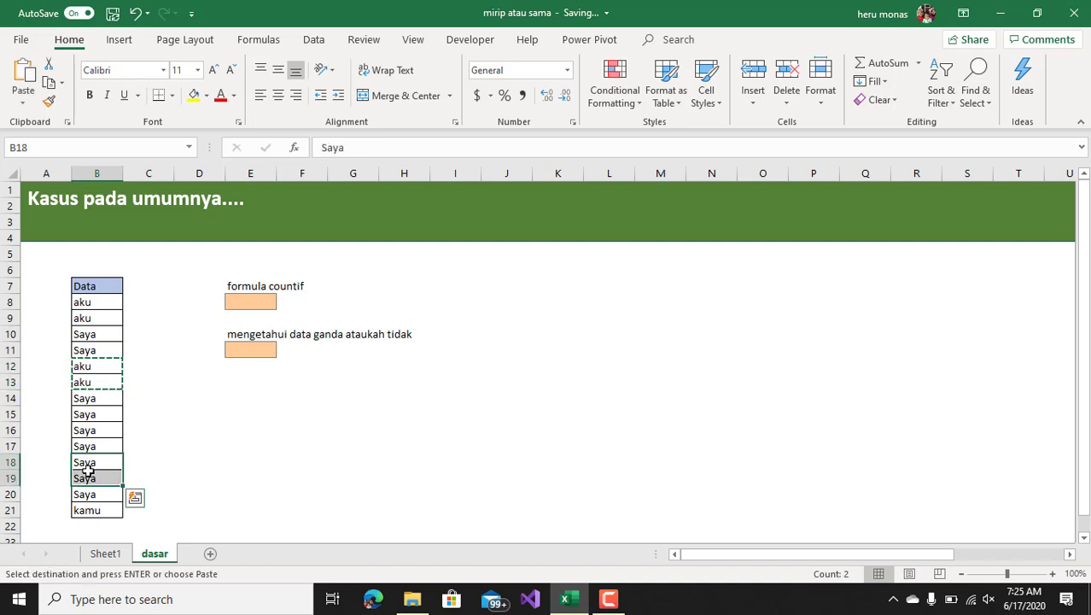
pyautogui.press('Return')
pyautogui.click(224, 448)
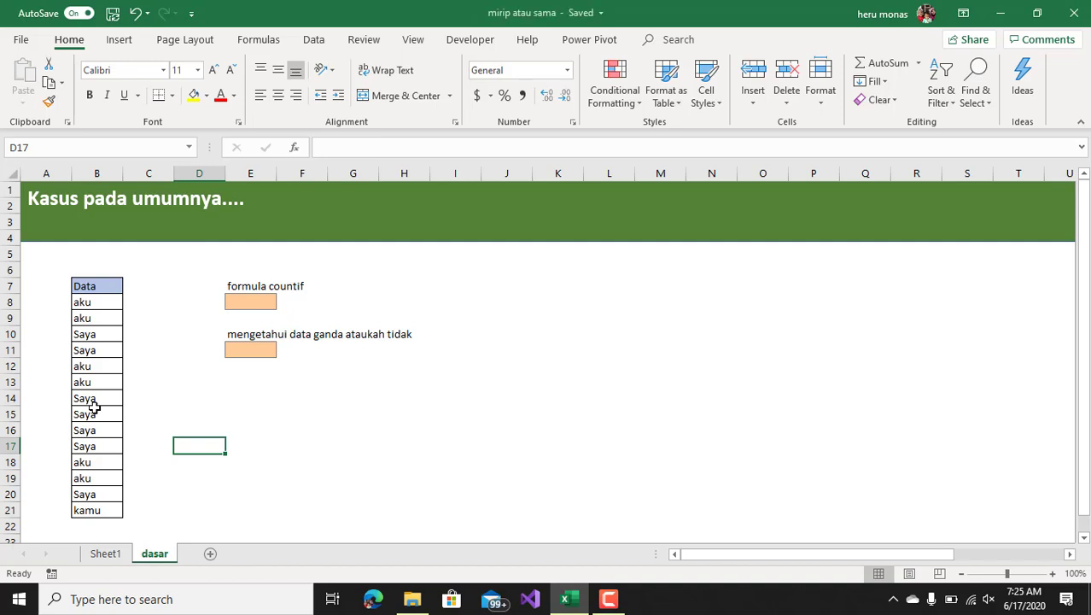
# - Enter the label kriteria in cell J7
pyautogui.click(175, 263)
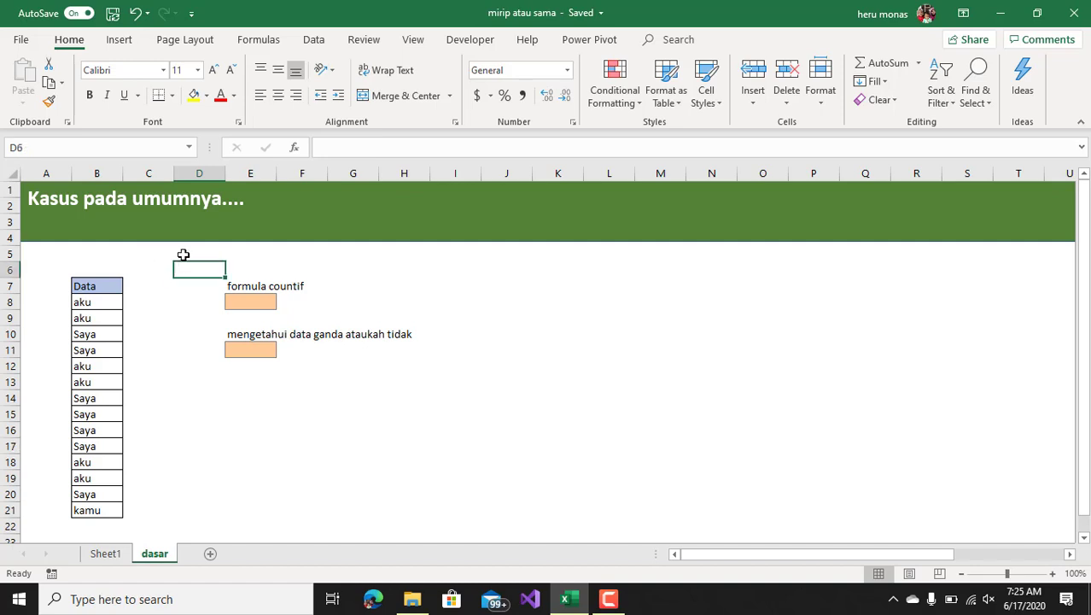
pyautogui.click(522, 295)
pyautogui.click(518, 285)
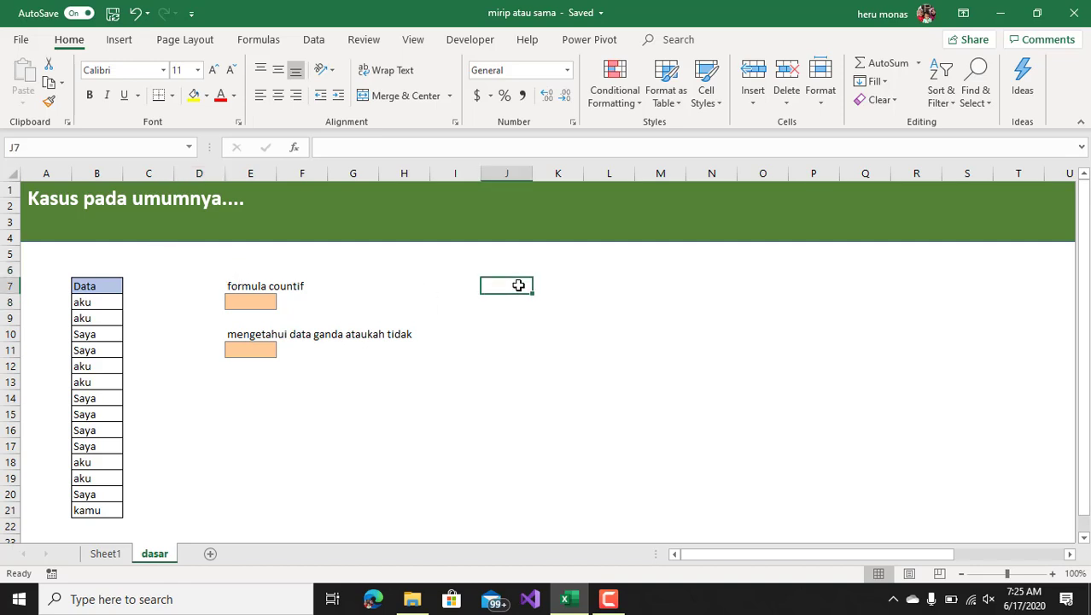
pyautogui.write('kriteria')
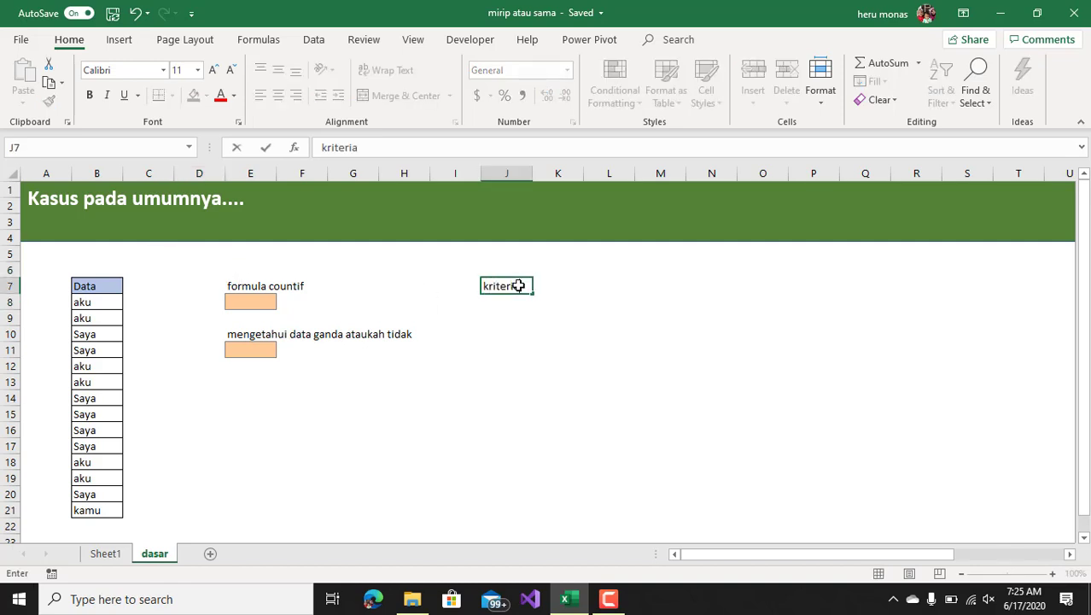
pyautogui.press('Return')
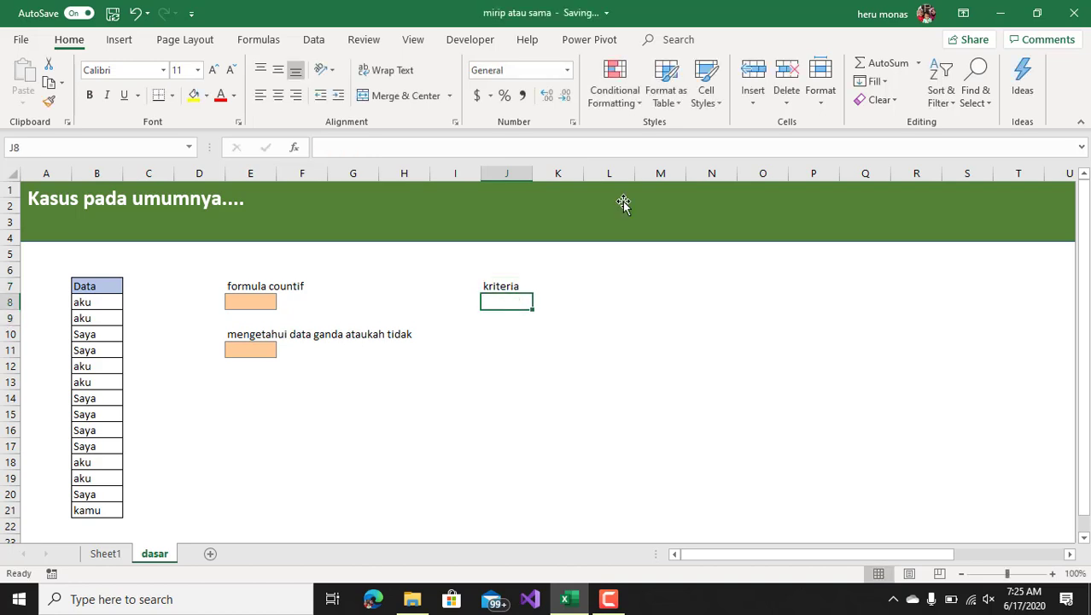
# - Copy the empty orange cell E8 to J8, directly below the kriteria label
pyautogui.click(267, 307)
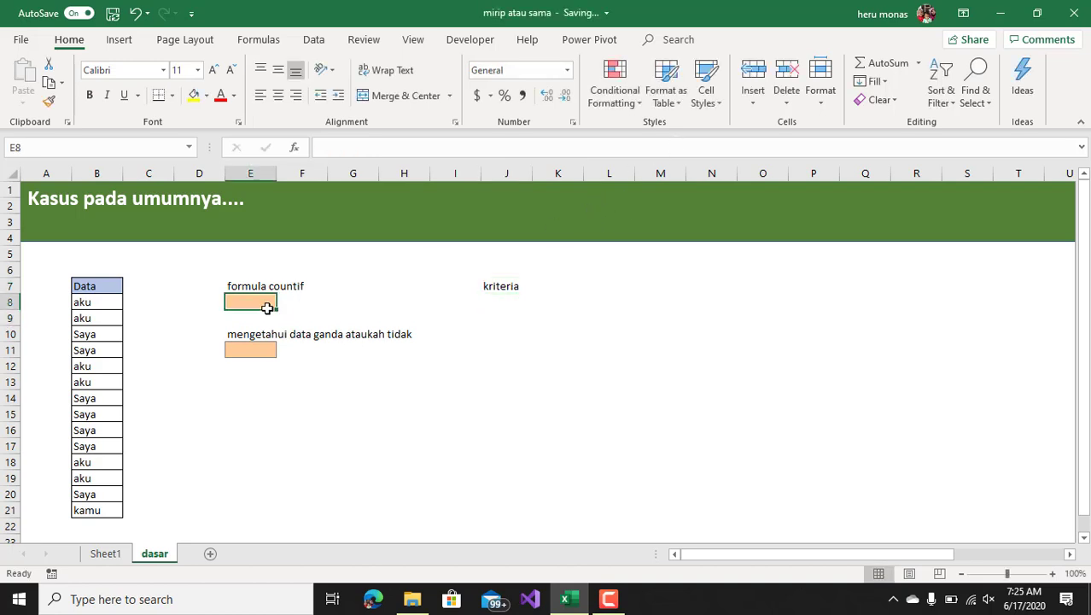
pyautogui.hotkey('ctrl', 'c')
pyautogui.click(498, 302)
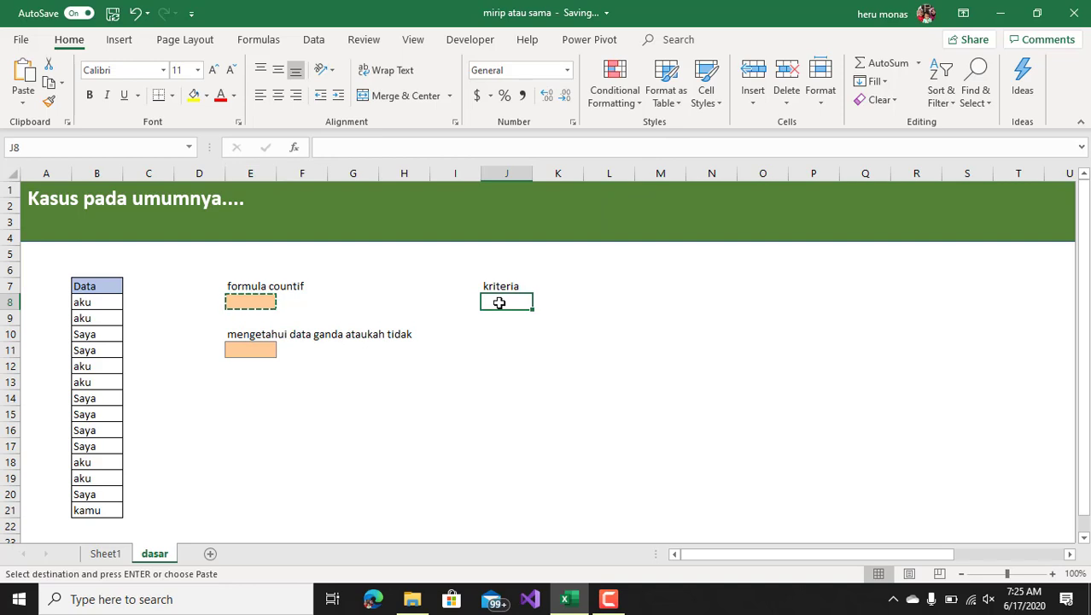
pyautogui.press('Return')
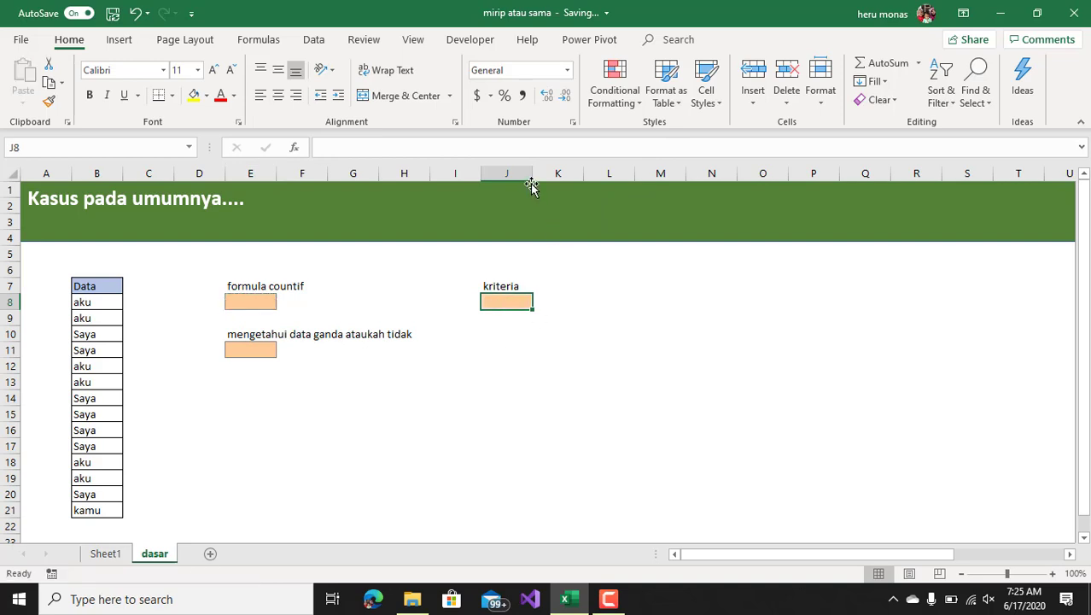
# - Widen column J slightly and enter aku as the criterion in J8
pyautogui.moveTo(538, 175); pyautogui.dragTo(550, 176)
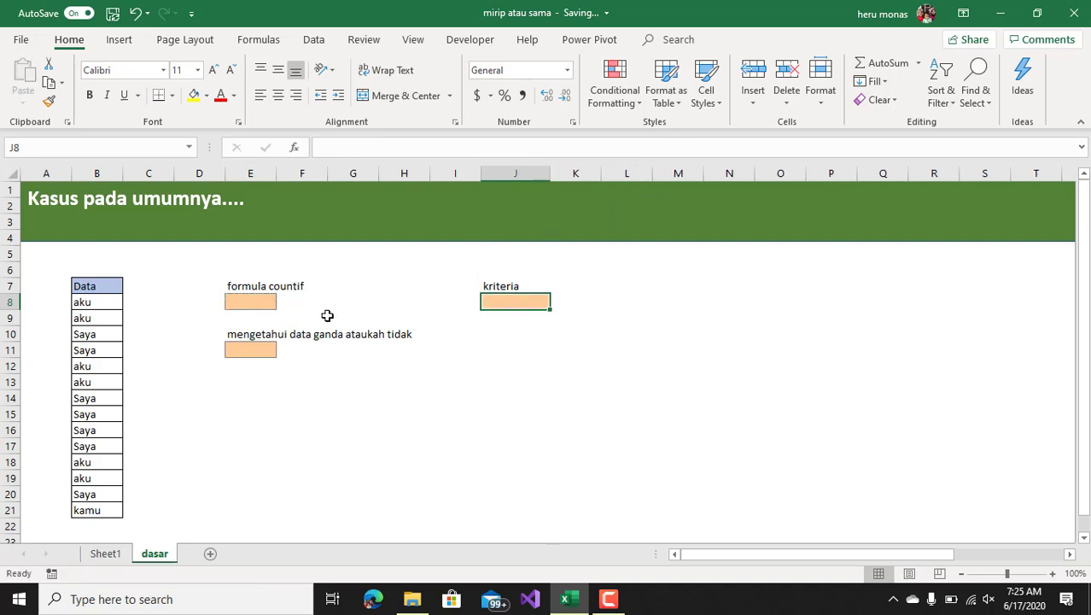
pyautogui.write('aku')
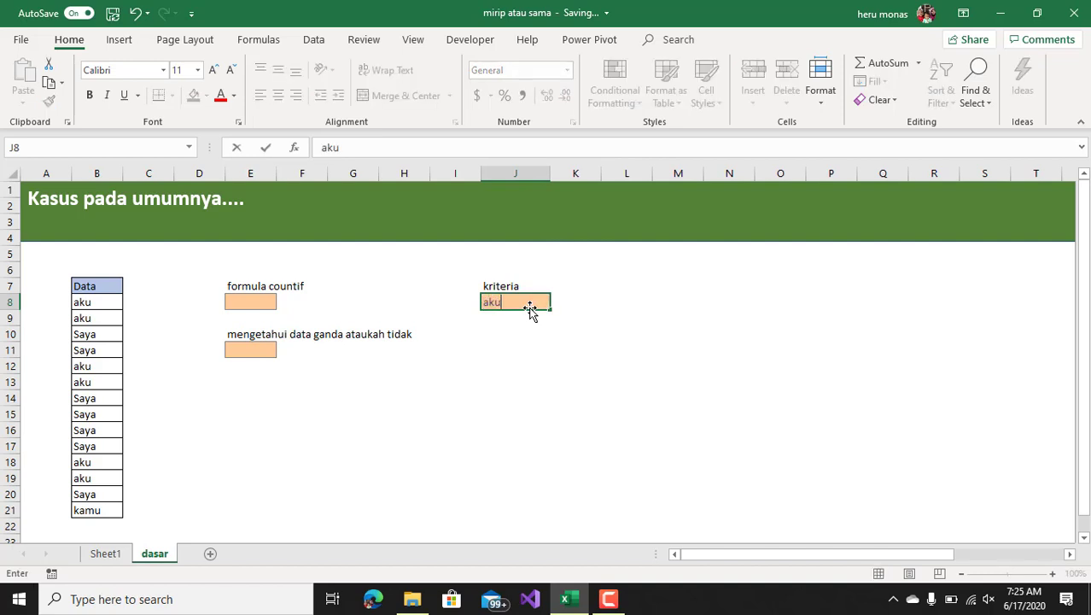
pyautogui.click(427, 400)
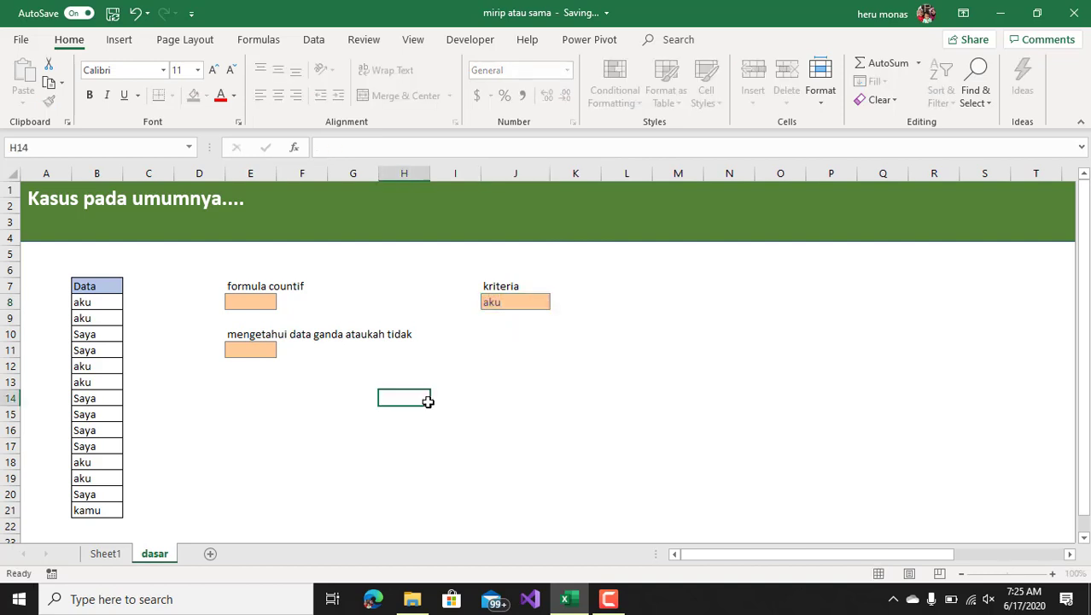
# - Enter the comparison formula =B8=$J$8 in C8 and fill it down to C21 beside the data
pyautogui.click(138, 301)
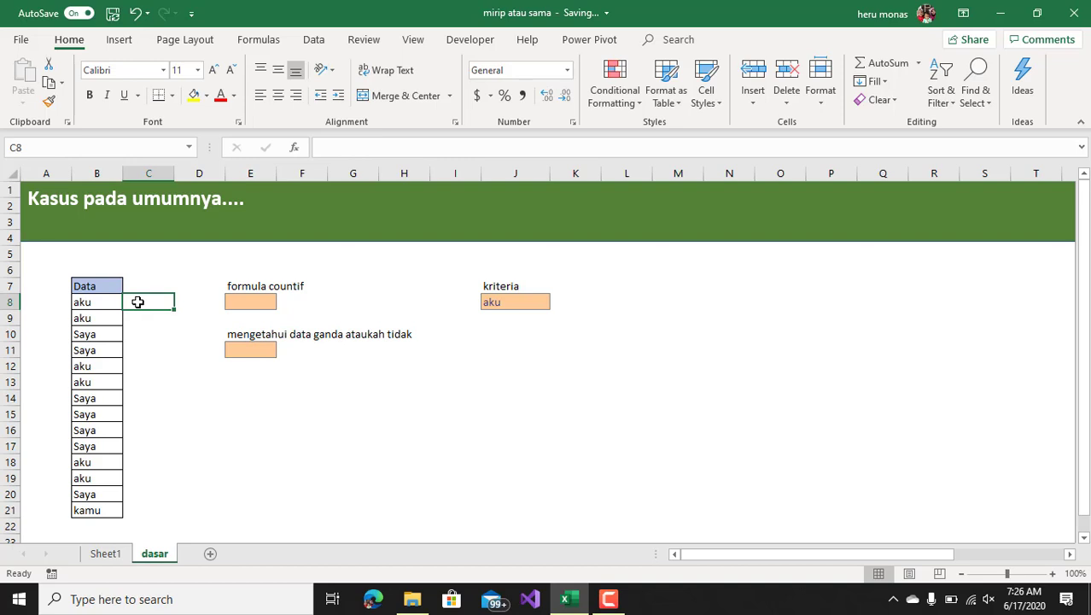
pyautogui.write('=')
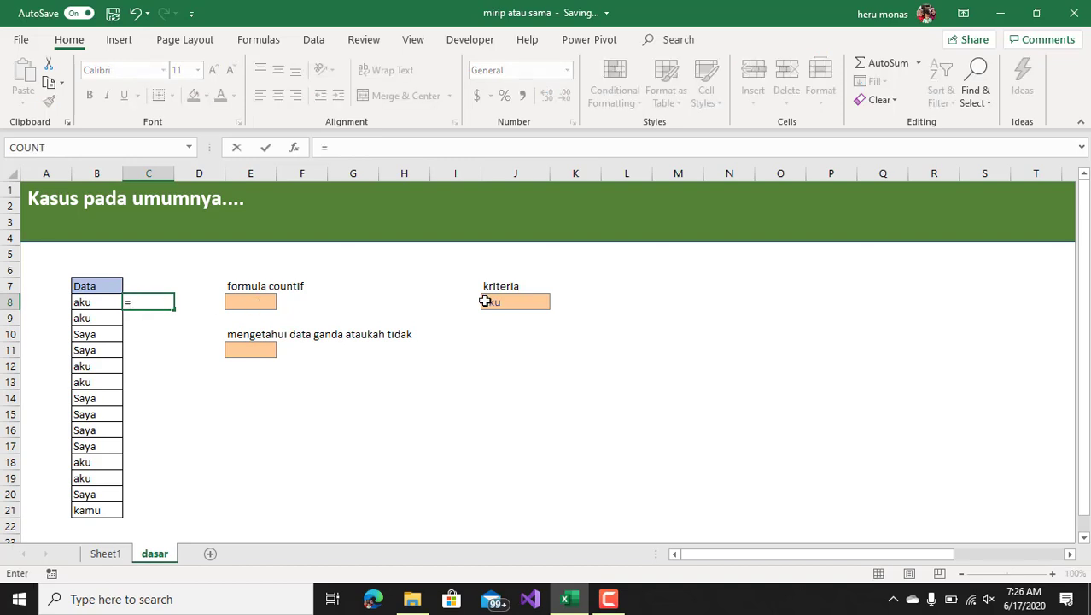
pyautogui.click(109, 303)
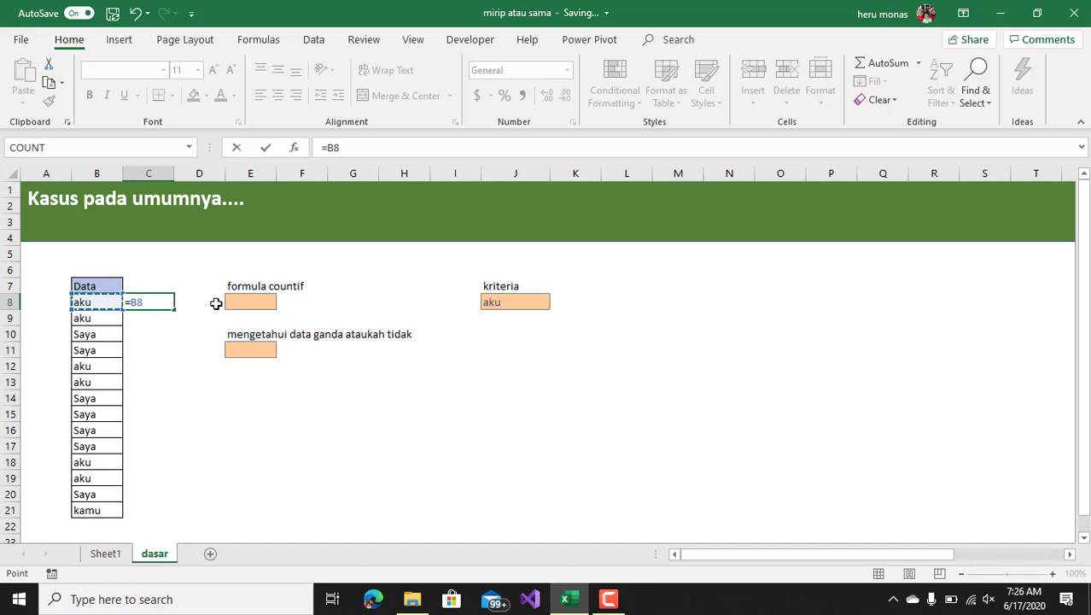
pyautogui.write('=')
pyautogui.click(516, 304)
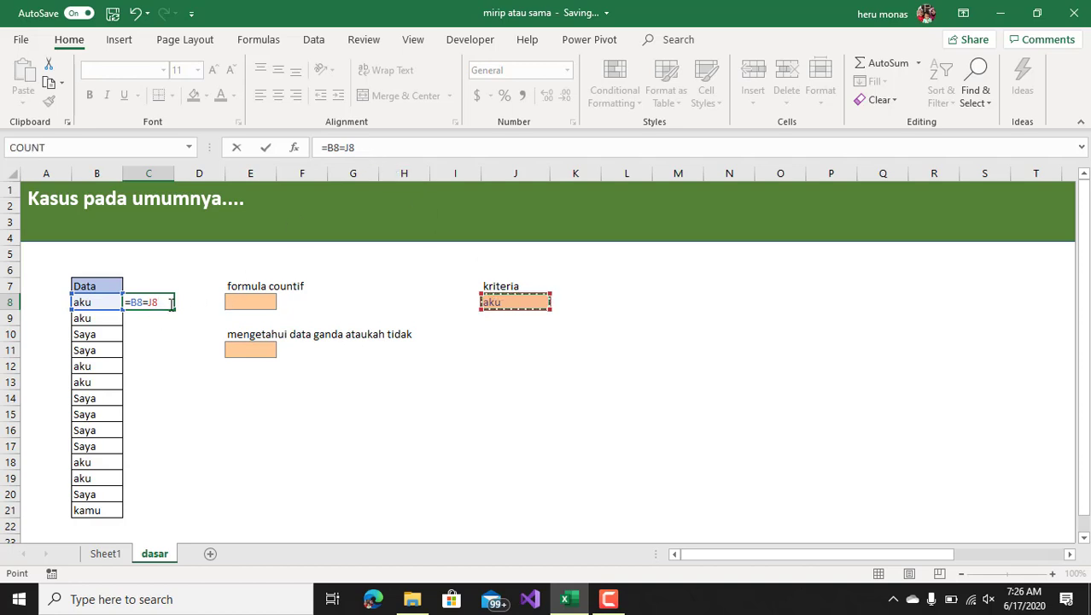
pyautogui.click(349, 148)
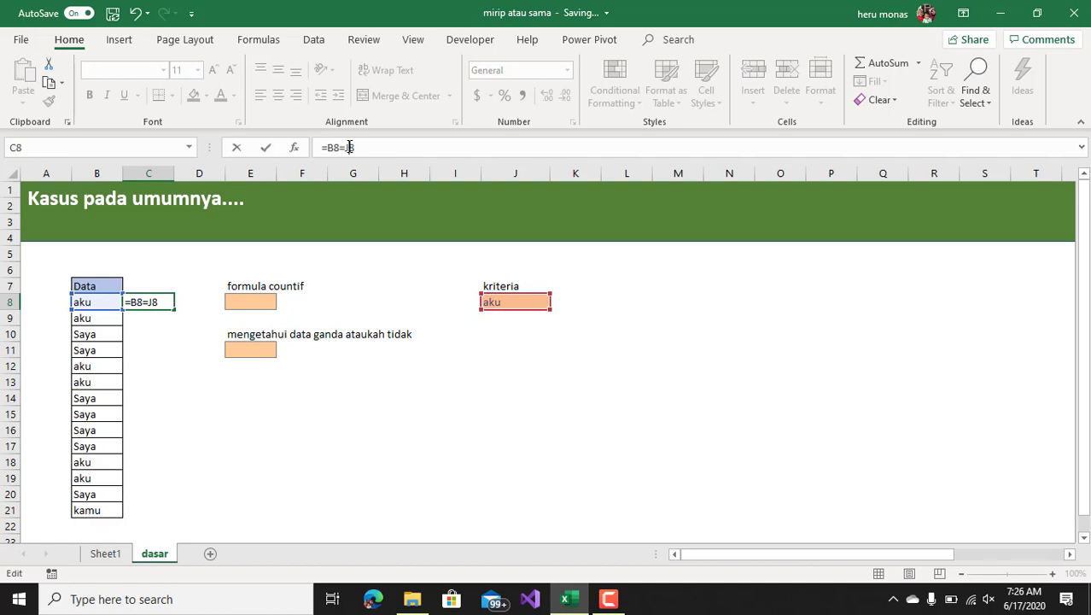
pyautogui.press('F4')
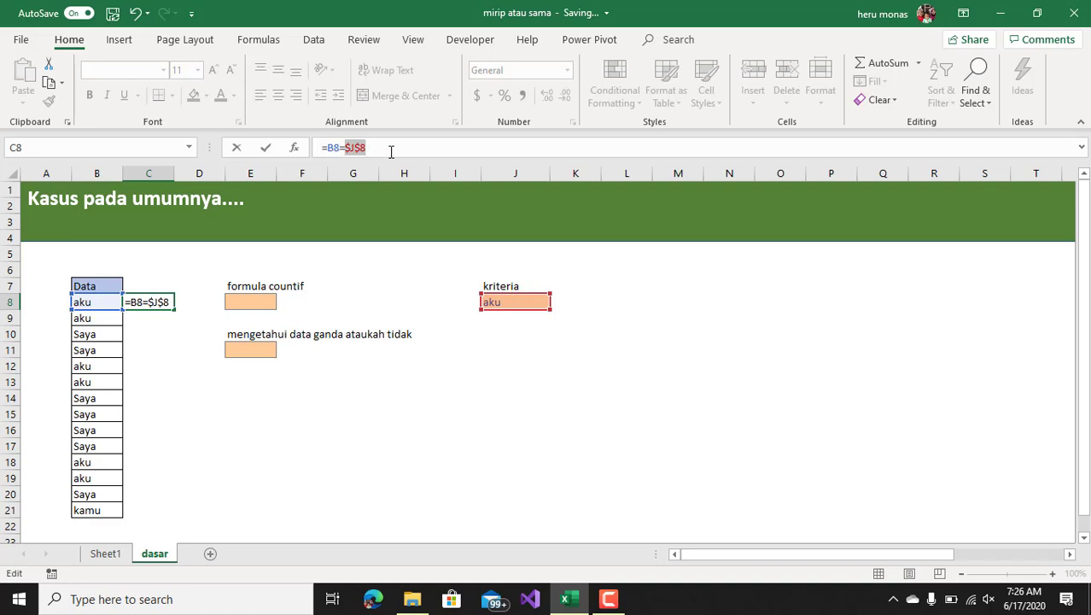
pyautogui.press('Return')
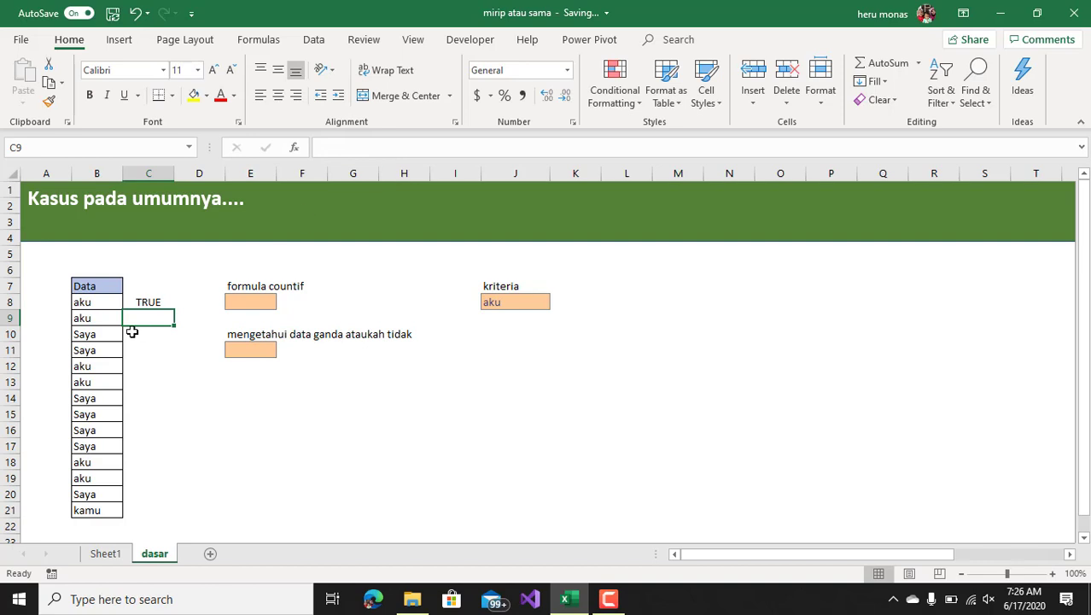
pyautogui.click(150, 301)
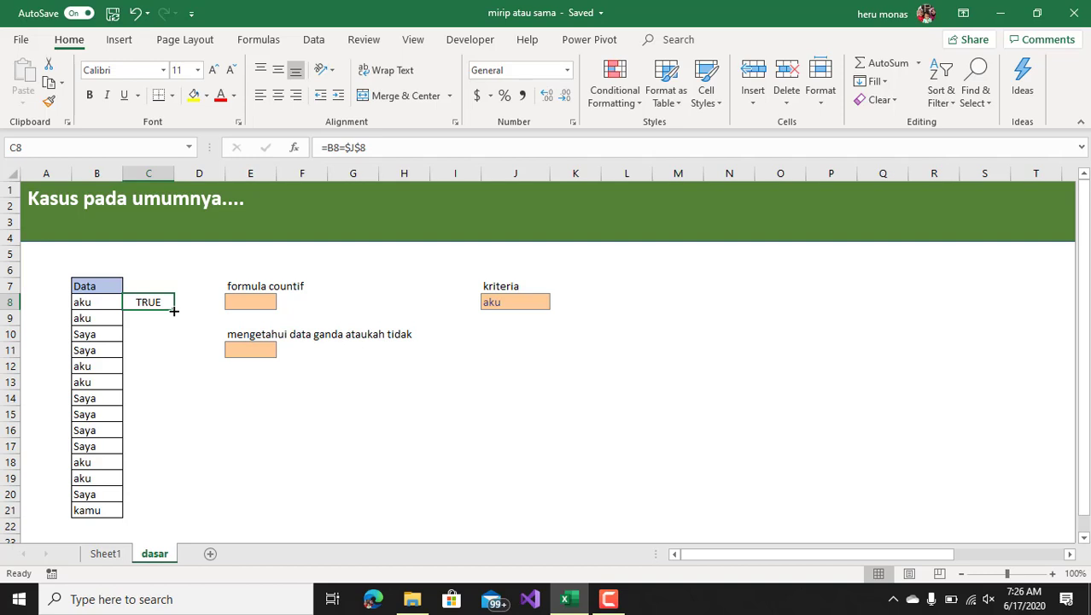
pyautogui.moveTo(173, 311); pyautogui.dragTo(153, 524)
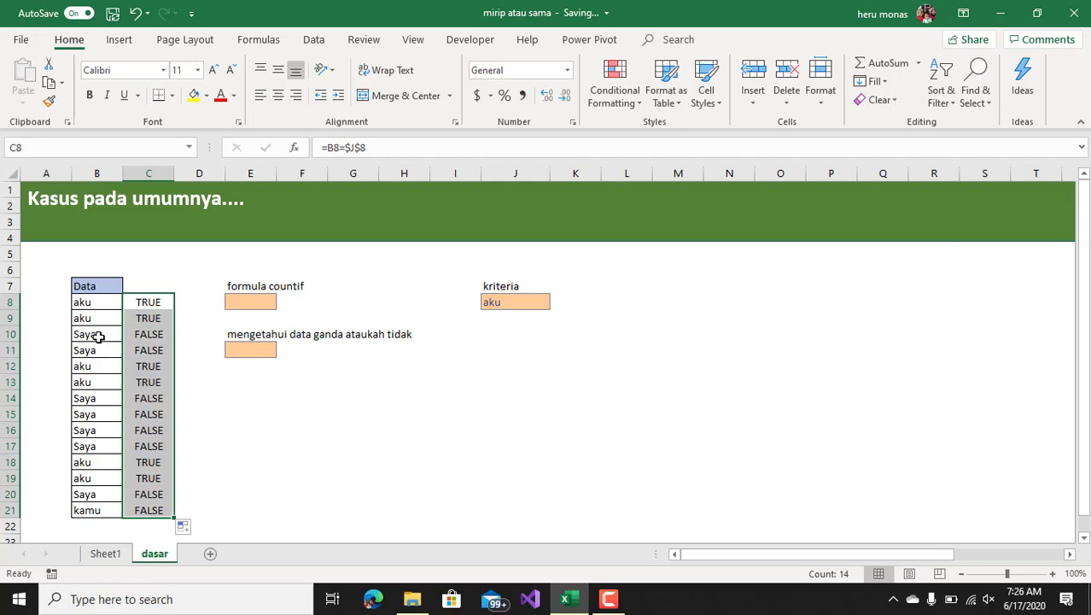
# - Examine the comparison formulas in C9 and C10 against their data cells and the criterion in J8
pyautogui.click(150, 321)
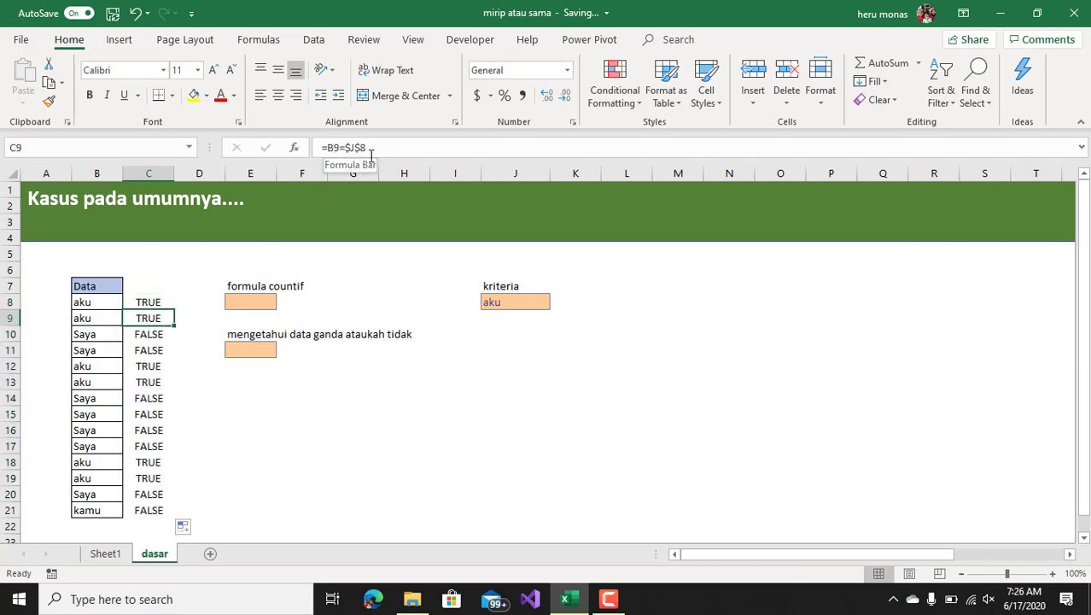
pyautogui.click(112, 314)
pyautogui.click(529, 297)
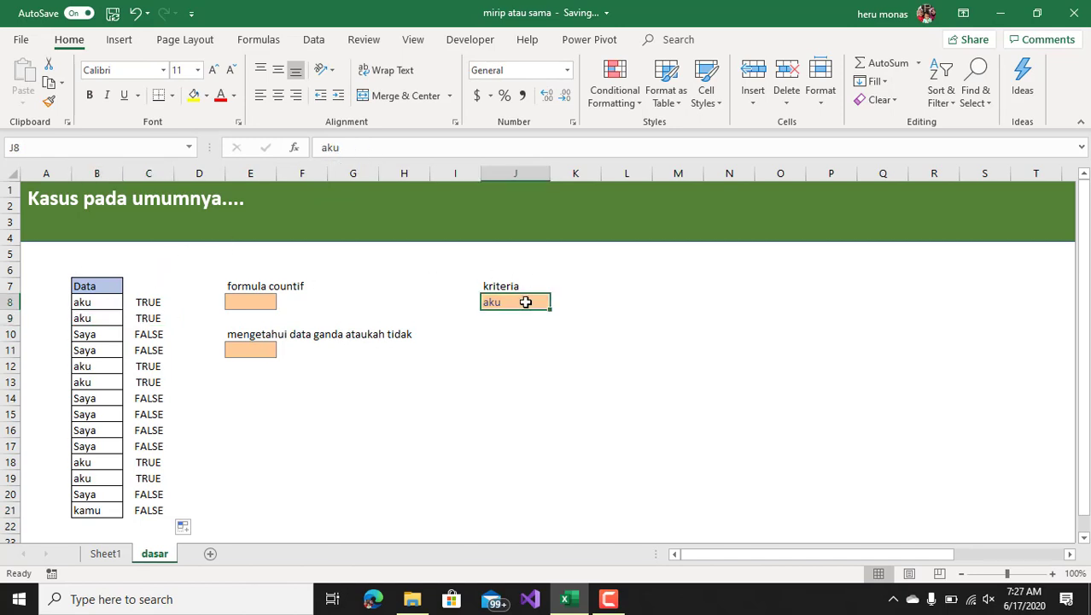
pyautogui.click(147, 335)
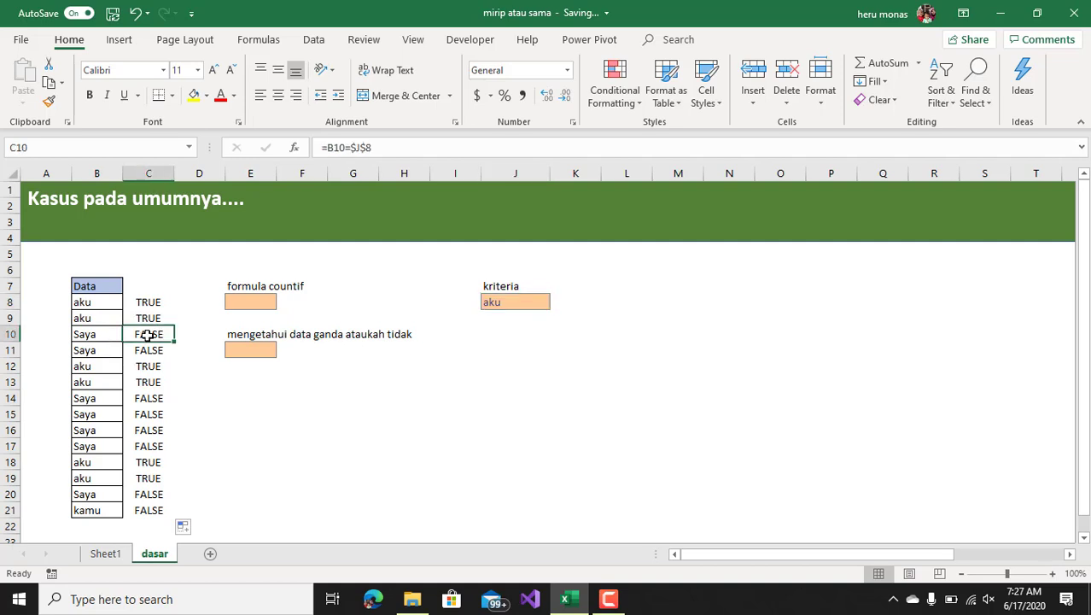
pyautogui.click(96, 337)
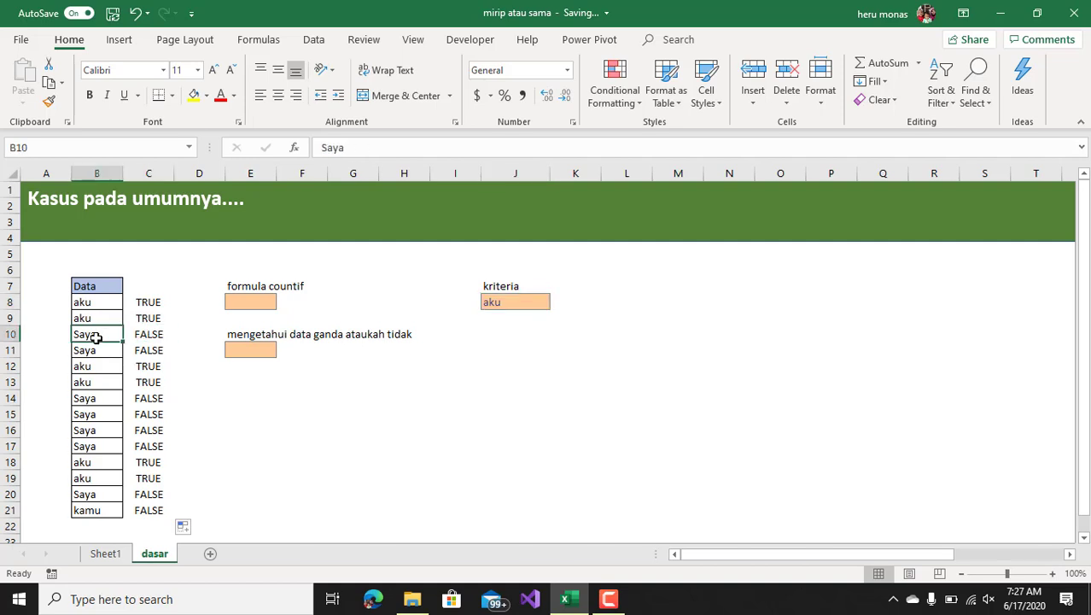
pyautogui.click(497, 304)
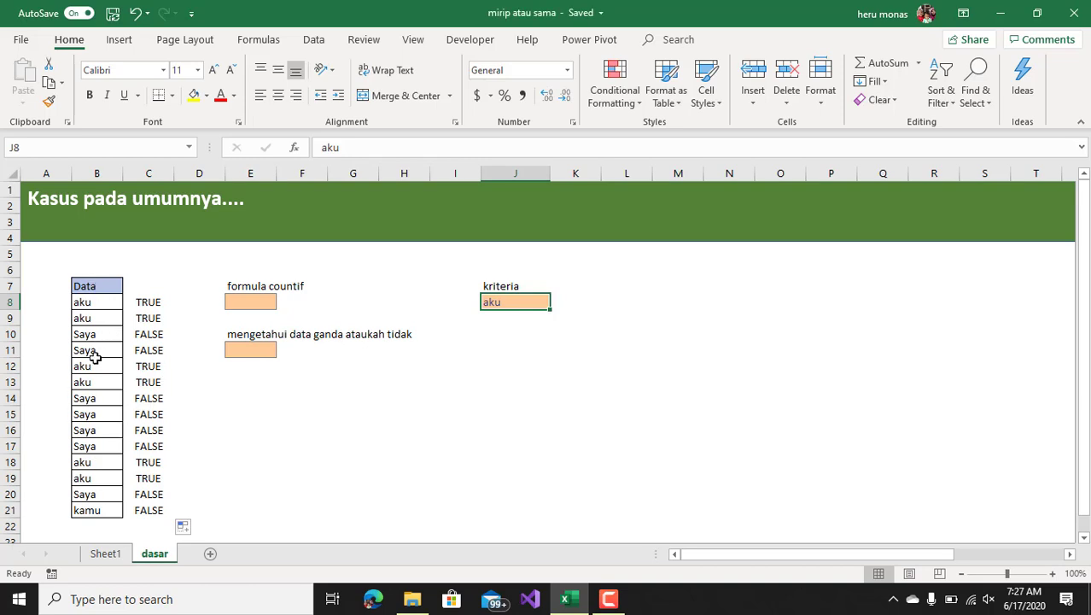
# - Count the entries in B8:B21 that match the criterion in J8 with a COUNTIF formula in E8
pyautogui.click(252, 304)
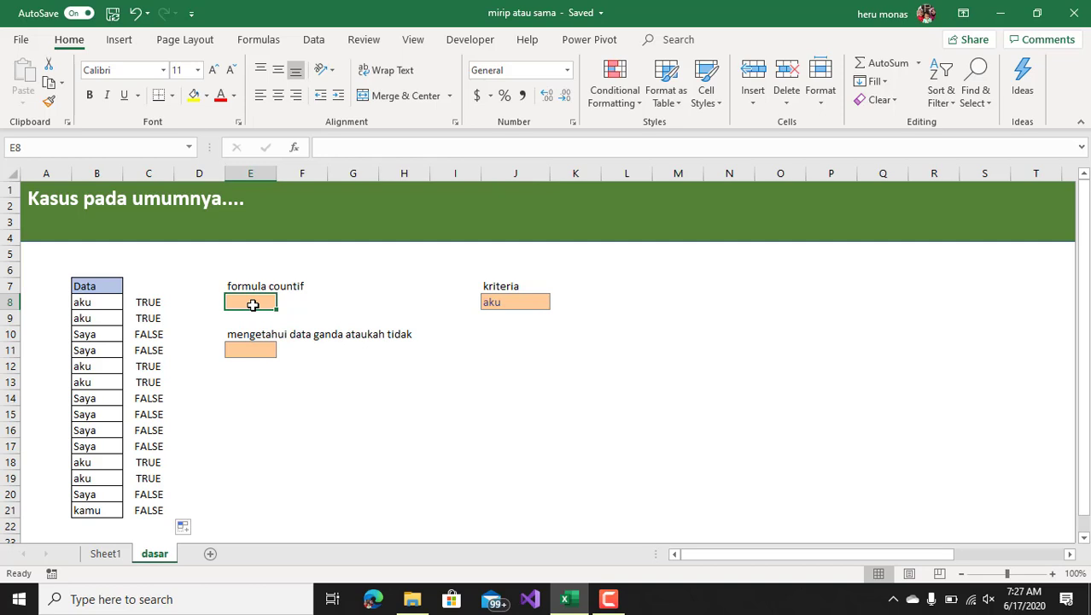
pyautogui.write('=con')
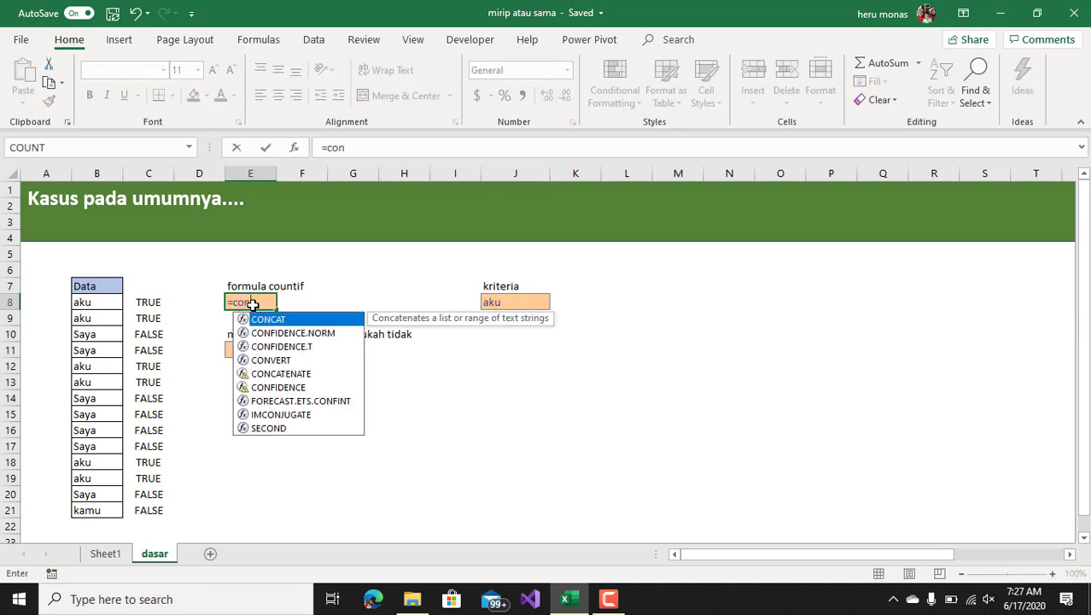
pyautogui.press('Down')
pyautogui.press('Down')
pyautogui.press('BackSpace')
pyautogui.press('BackSpace')
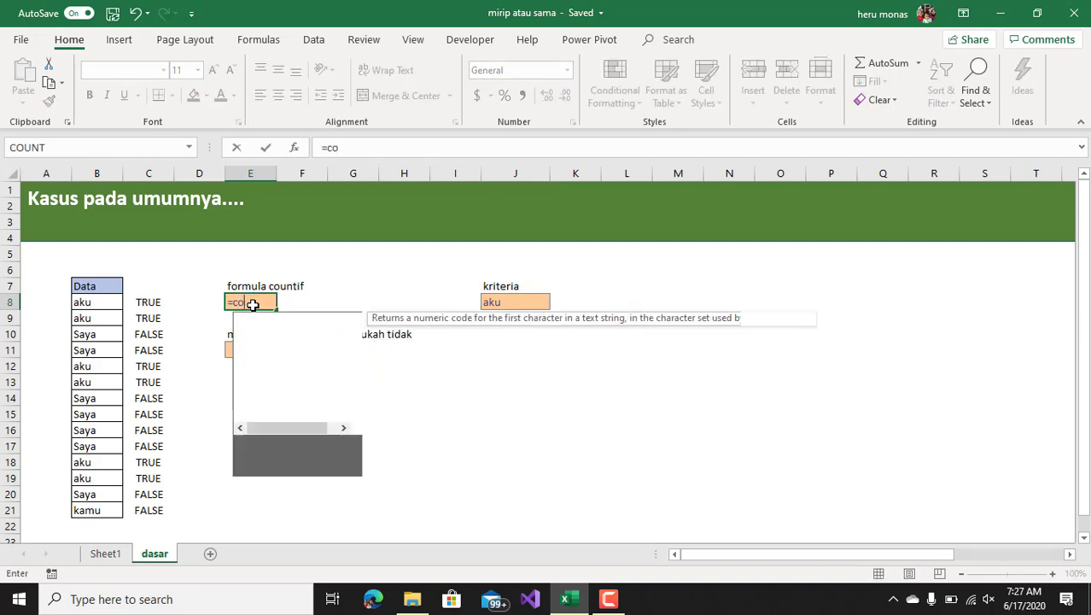
pyautogui.write('ount')
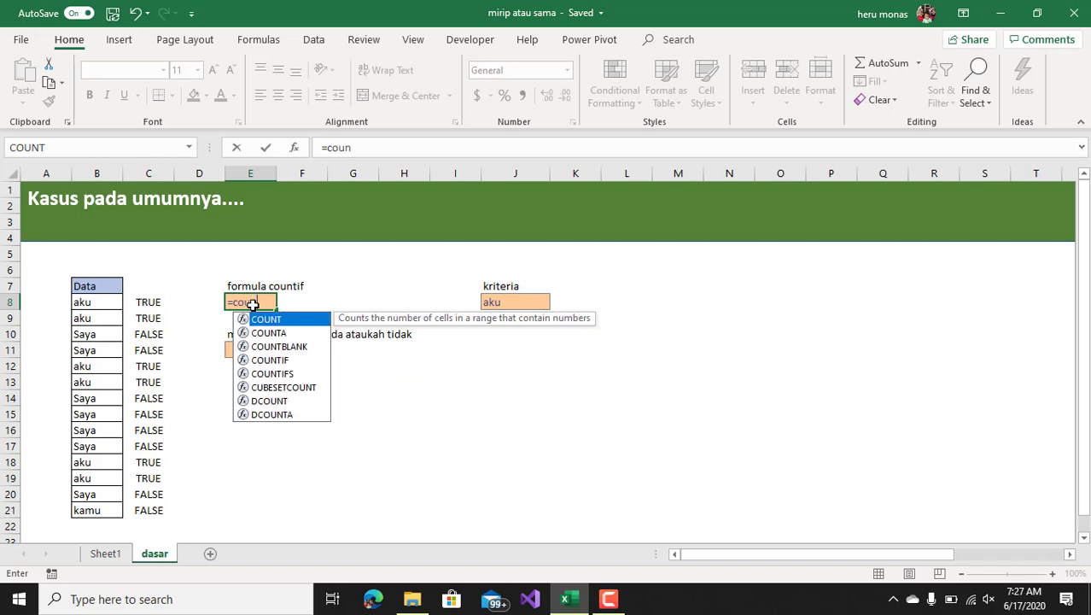
pyautogui.press('Down')
pyautogui.press('Down')
pyautogui.press('Down')
pyautogui.press('Tab')
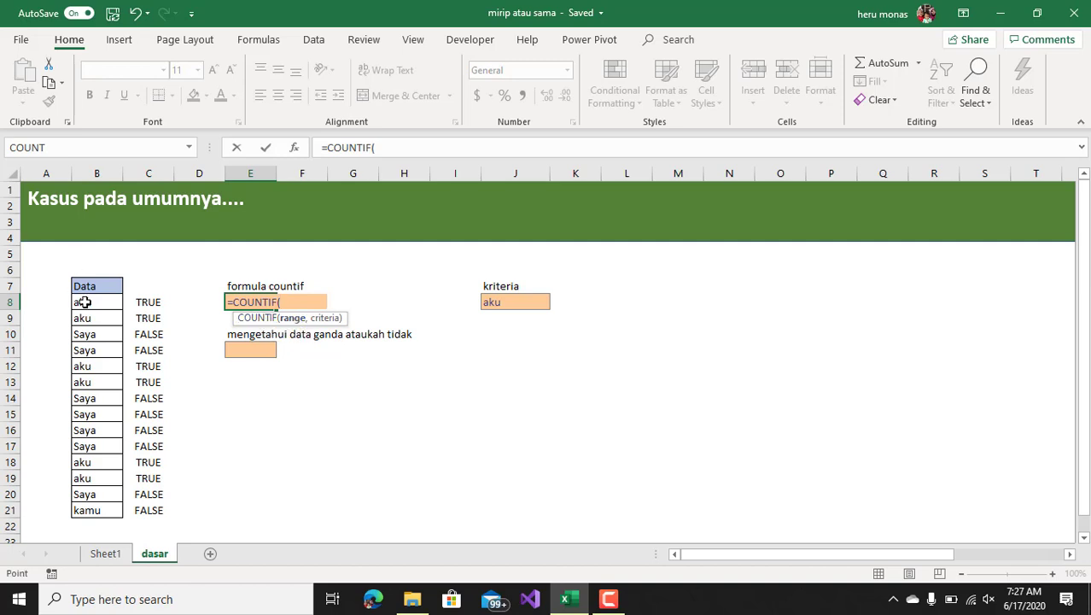
pyautogui.moveTo(85, 302); pyautogui.dragTo(86, 506)
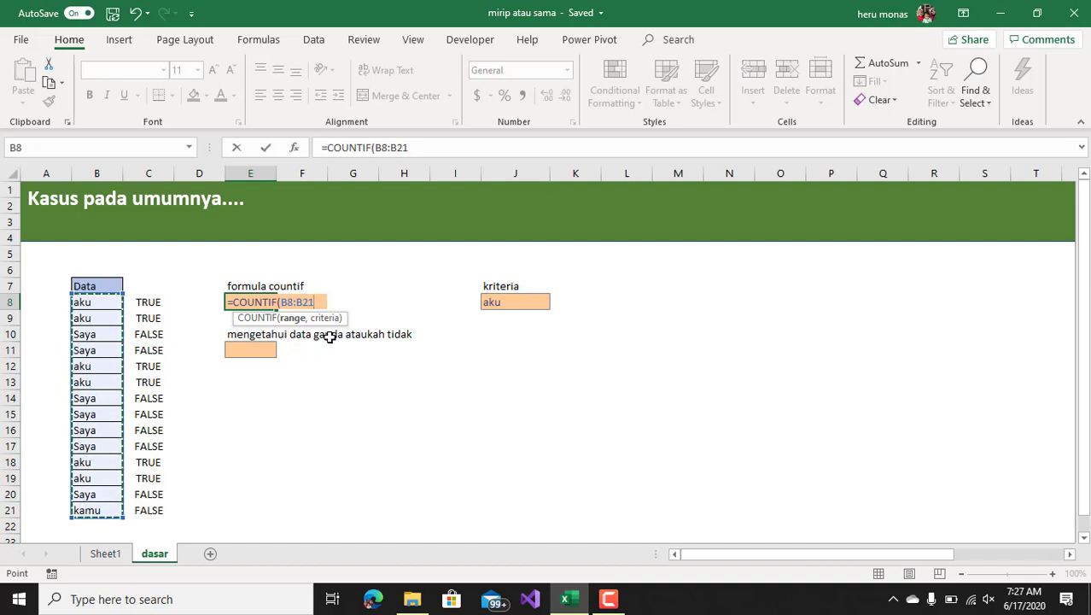
pyautogui.write(',')
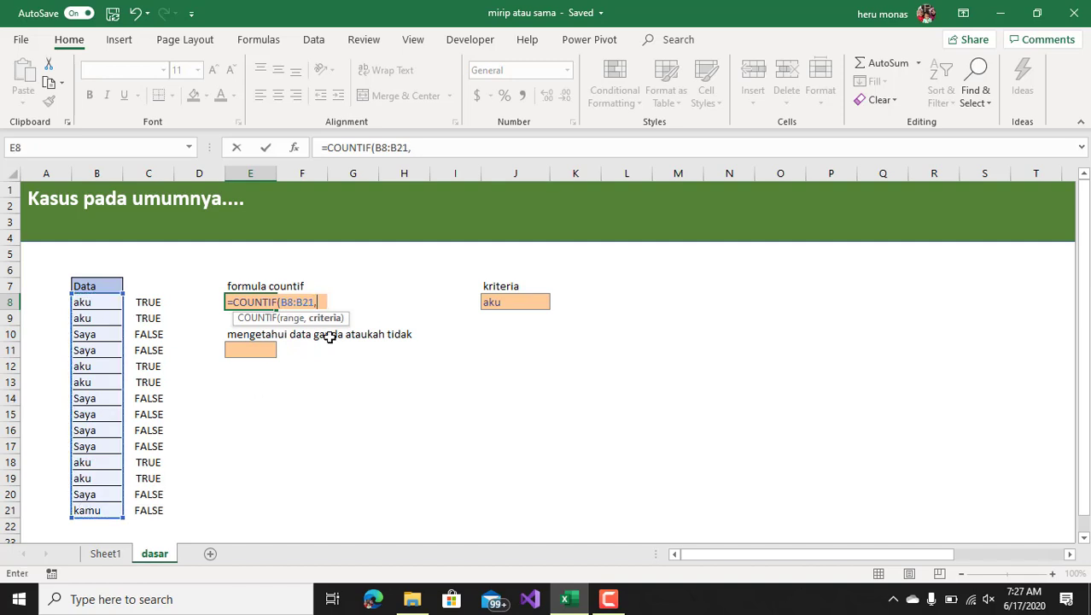
pyautogui.click(507, 302)
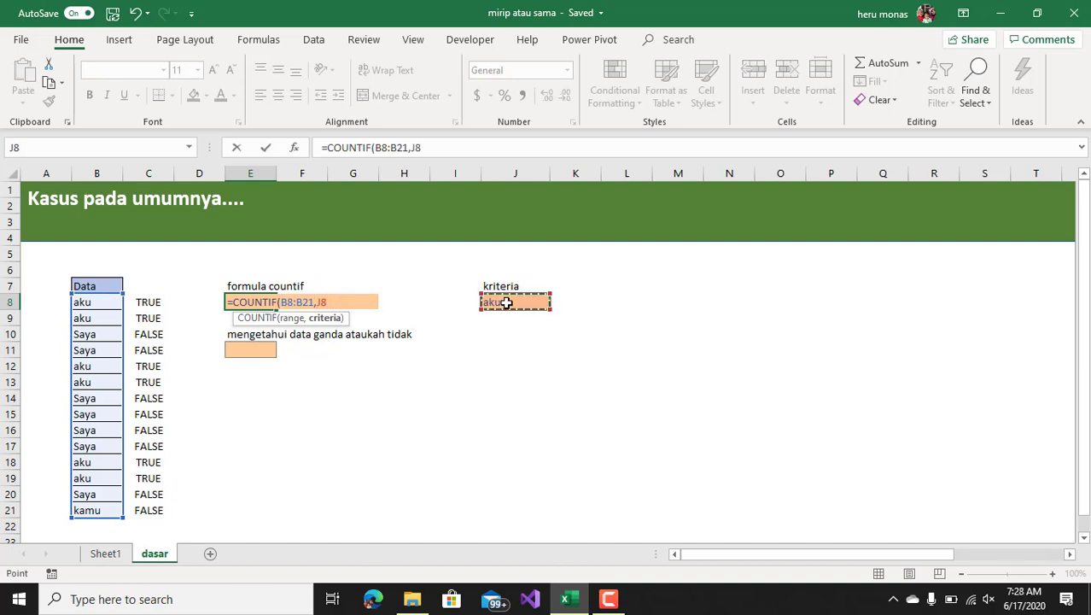
pyautogui.press('Return')
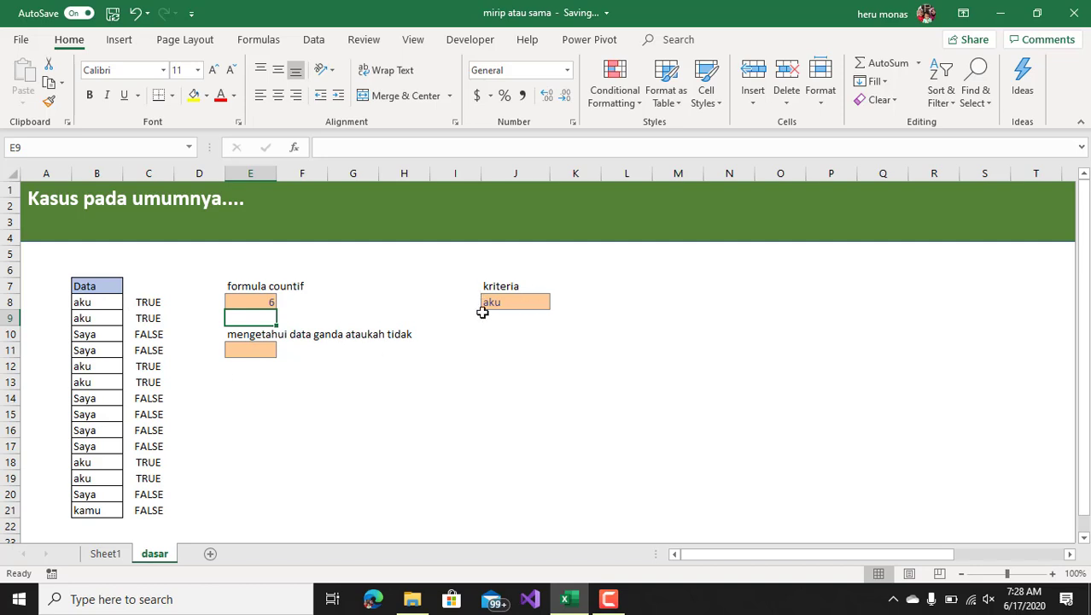
# - Examine the comparison results in C8, C9, C12, C13, C18 and C19 against the COUNTIF result in E8
pyautogui.click(180, 303)
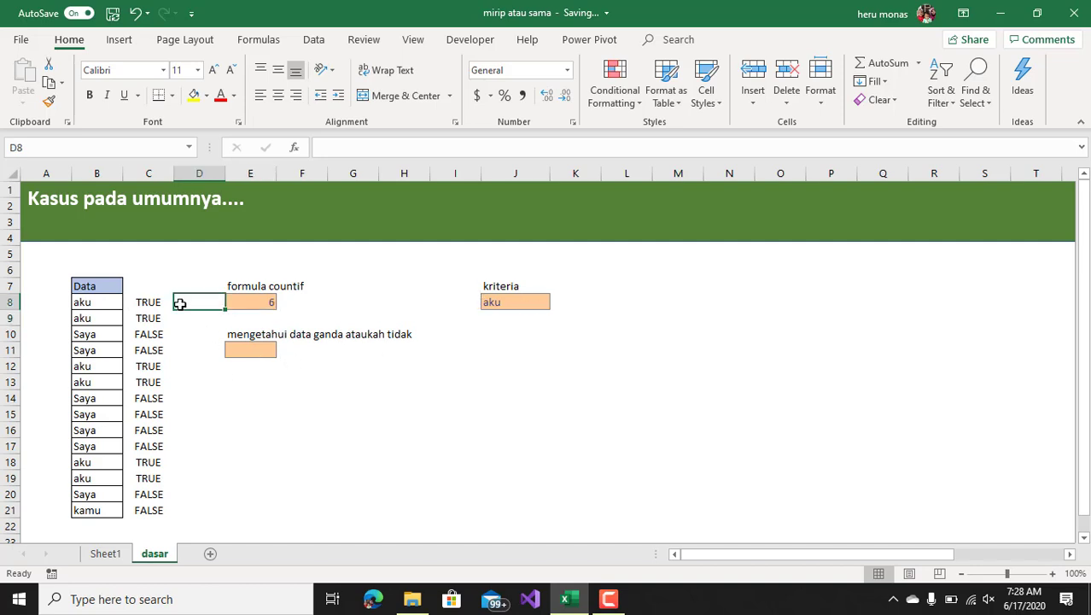
pyautogui.press('Return')
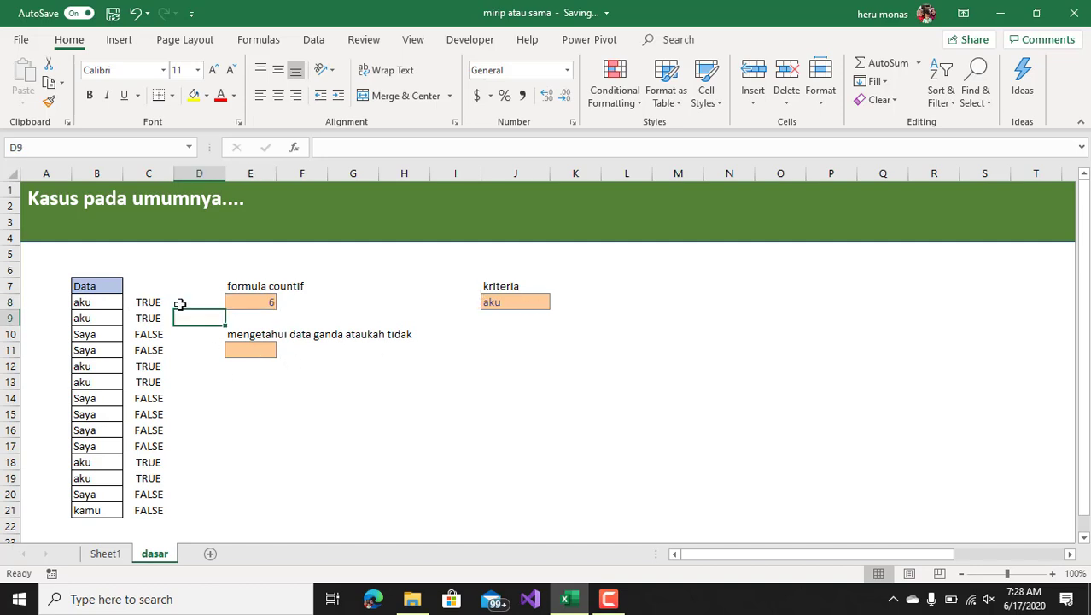
pyautogui.press('Up')
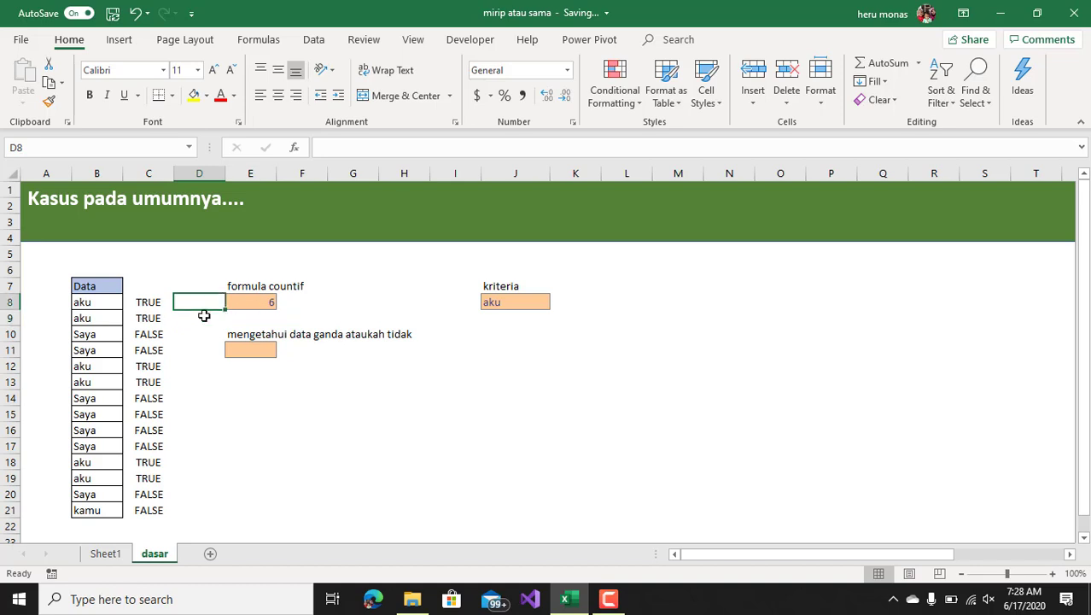
pyautogui.click(155, 304)
pyautogui.click(154, 316)
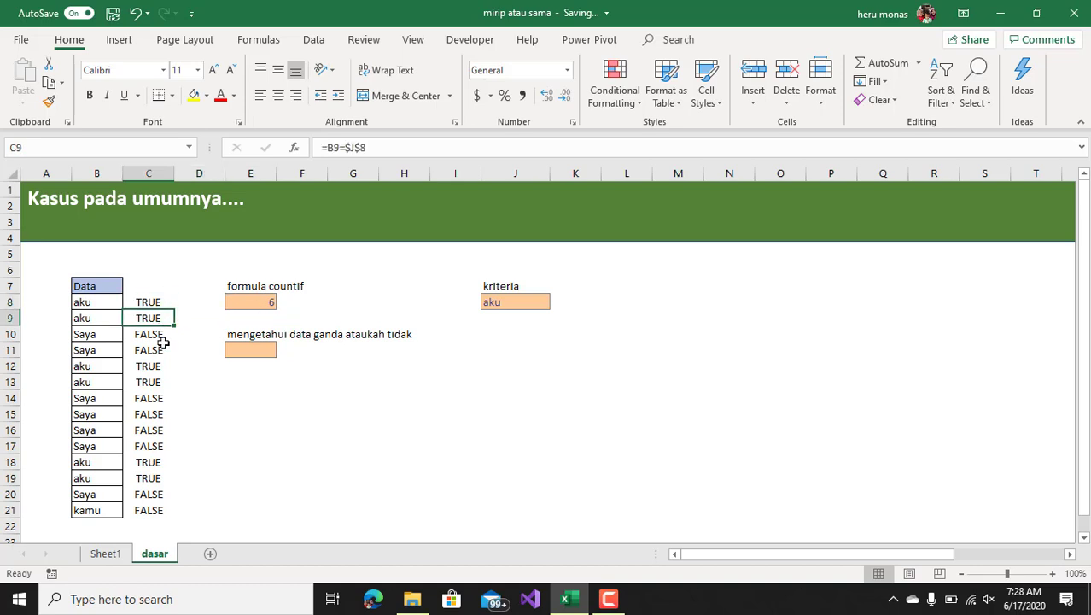
pyautogui.click(162, 365)
pyautogui.click(160, 381)
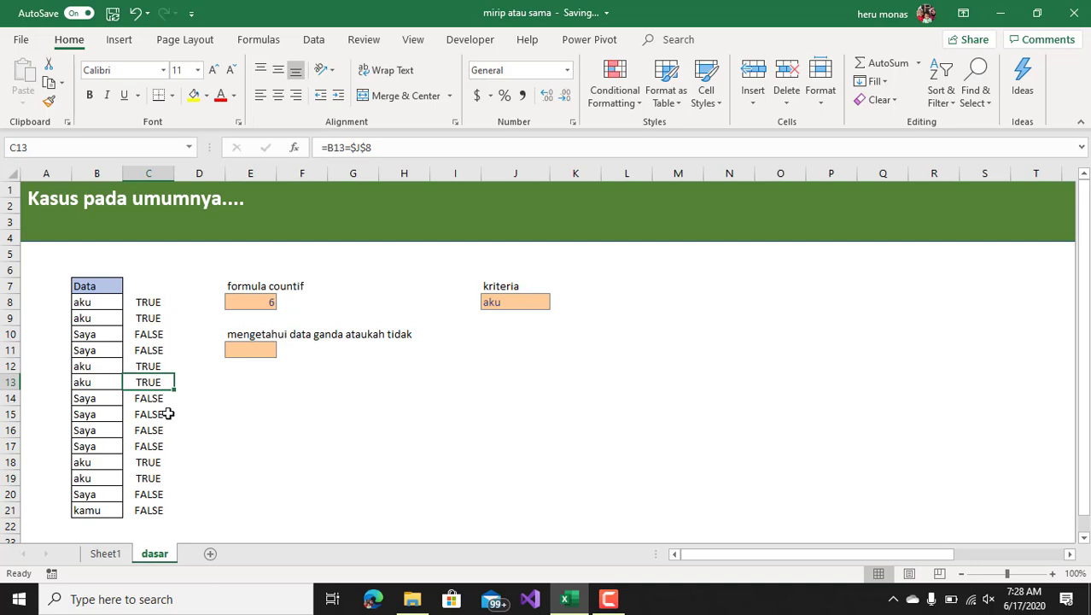
pyautogui.click(152, 460)
pyautogui.click(153, 477)
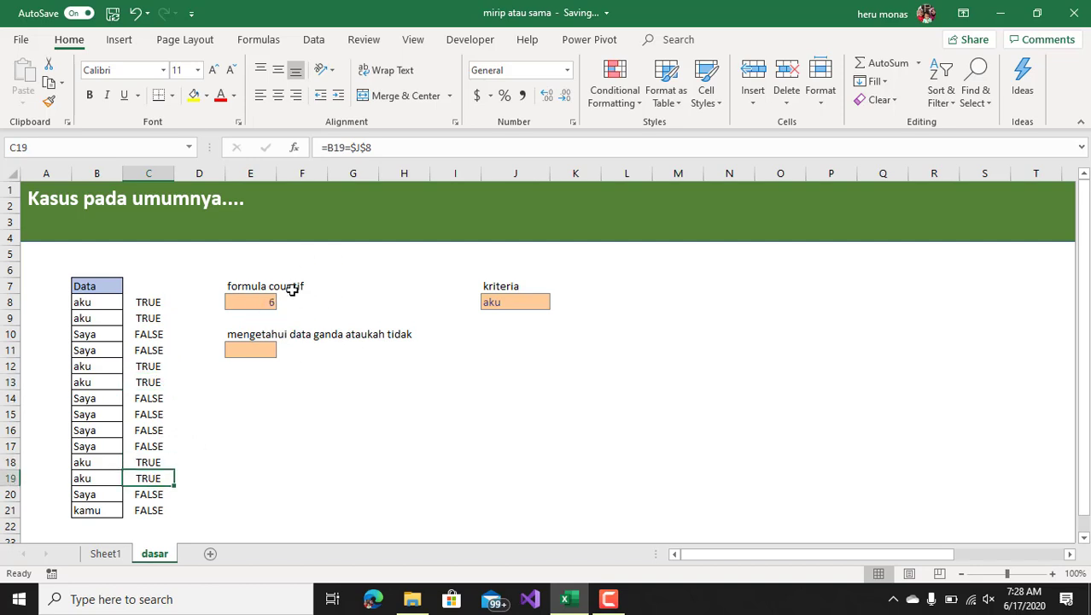
# - Change the criterion in J8 to Saya
pyautogui.click(510, 301)
pyautogui.write('Saya')
pyautogui.press('Return')
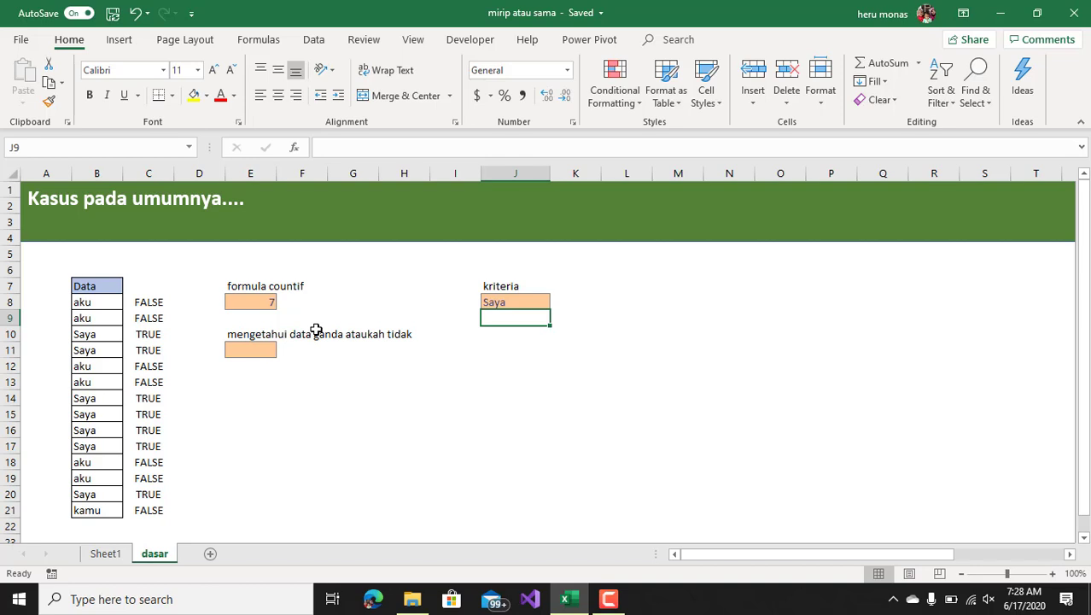
# - Reuse the COUNTIF formula from E8 in E11 and extend it with >1 to test whether the criterion is duplicated
pyautogui.click(269, 349)
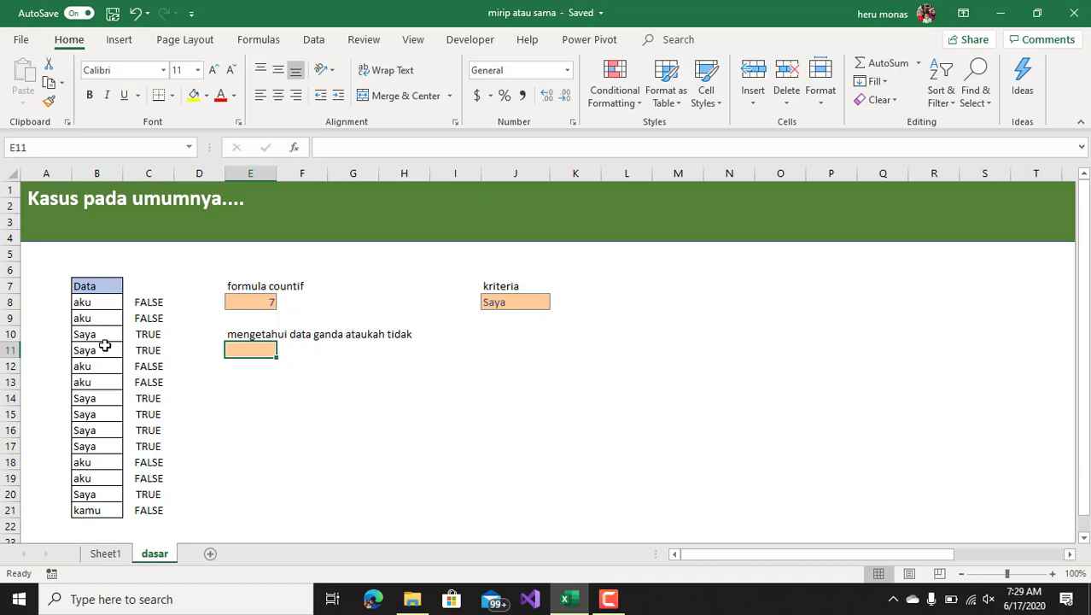
pyautogui.click(270, 301)
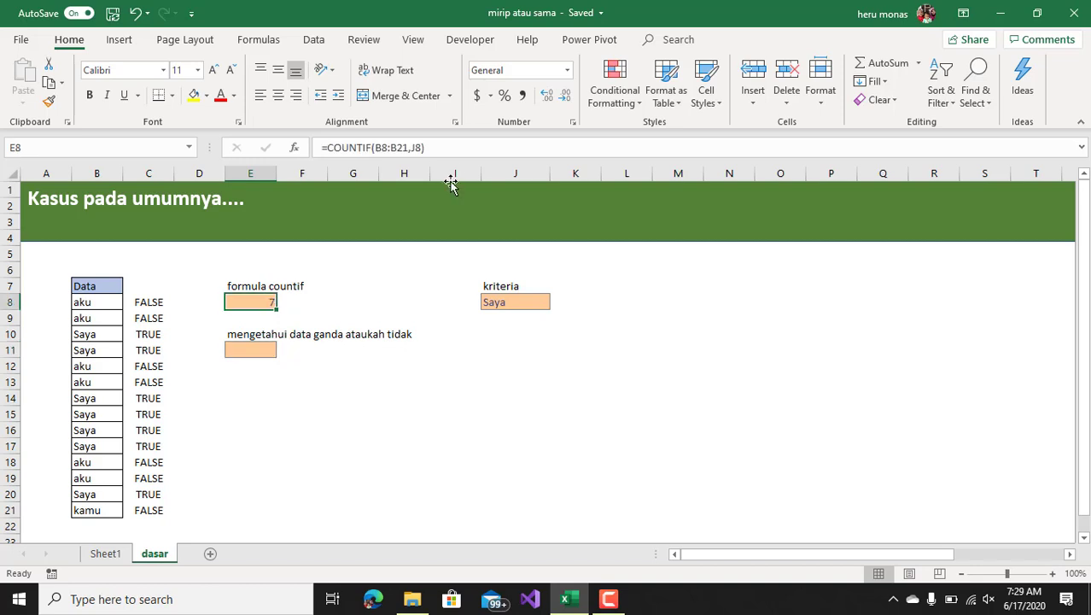
pyautogui.moveTo(451, 153); pyautogui.dragTo(283, 147)
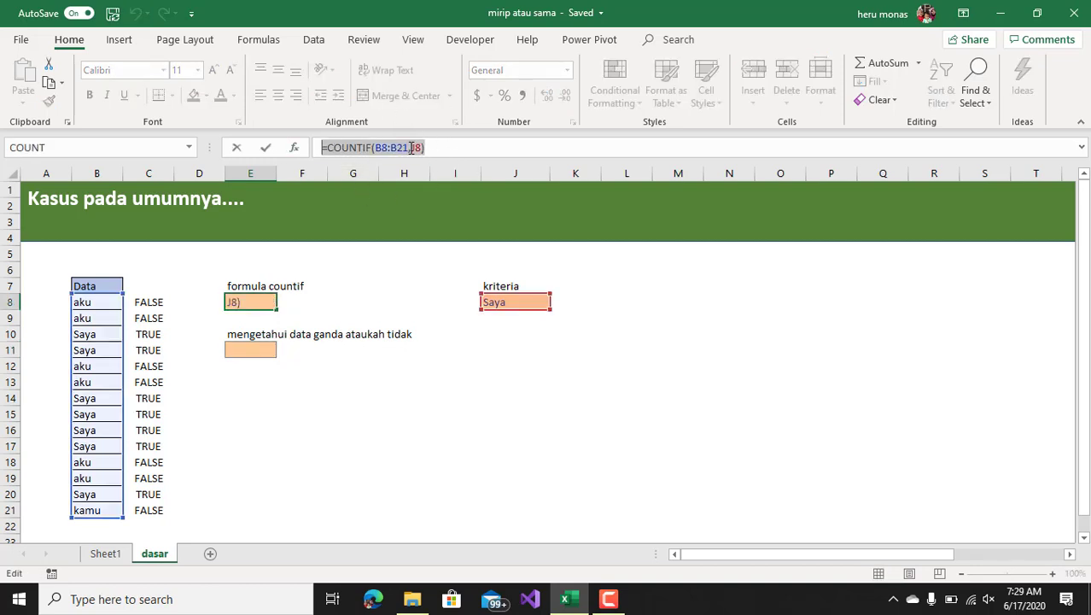
pyautogui.hotkey('ctrl', 'c')
pyautogui.press('Escape')
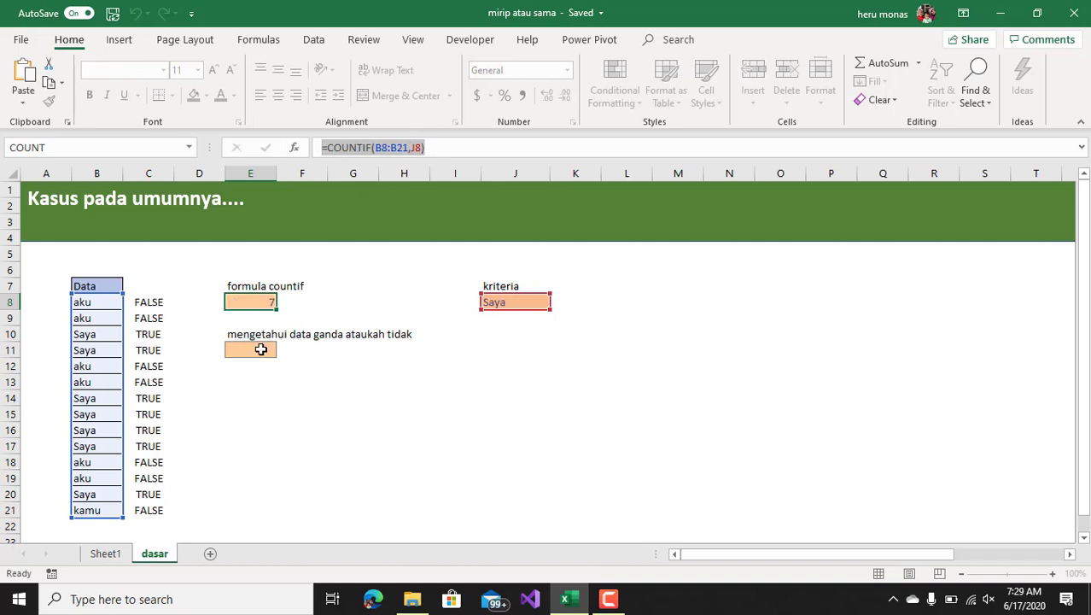
pyautogui.click(261, 349)
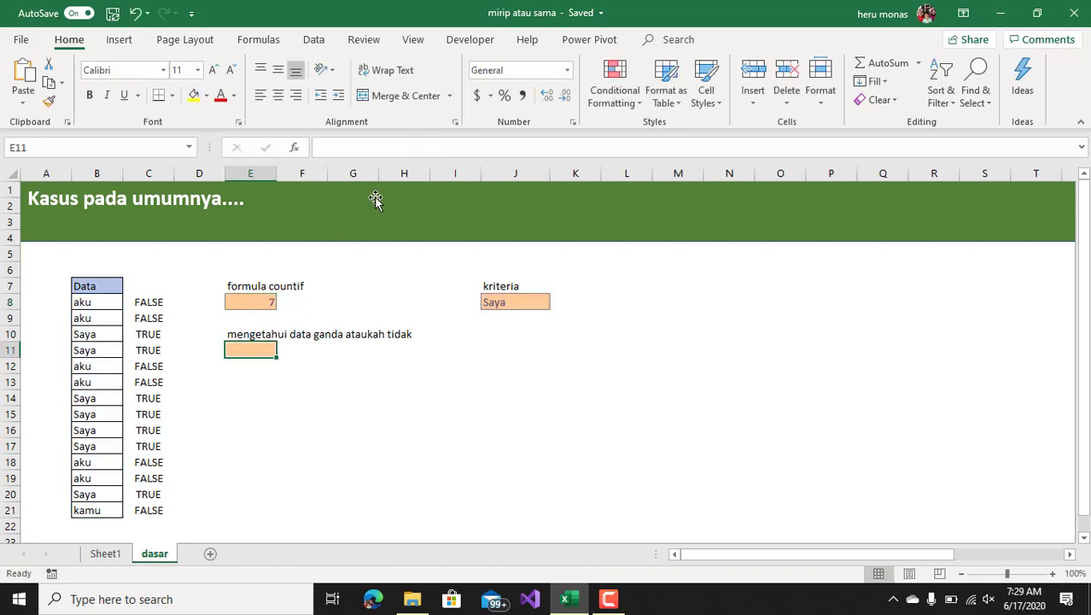
pyautogui.click(358, 151)
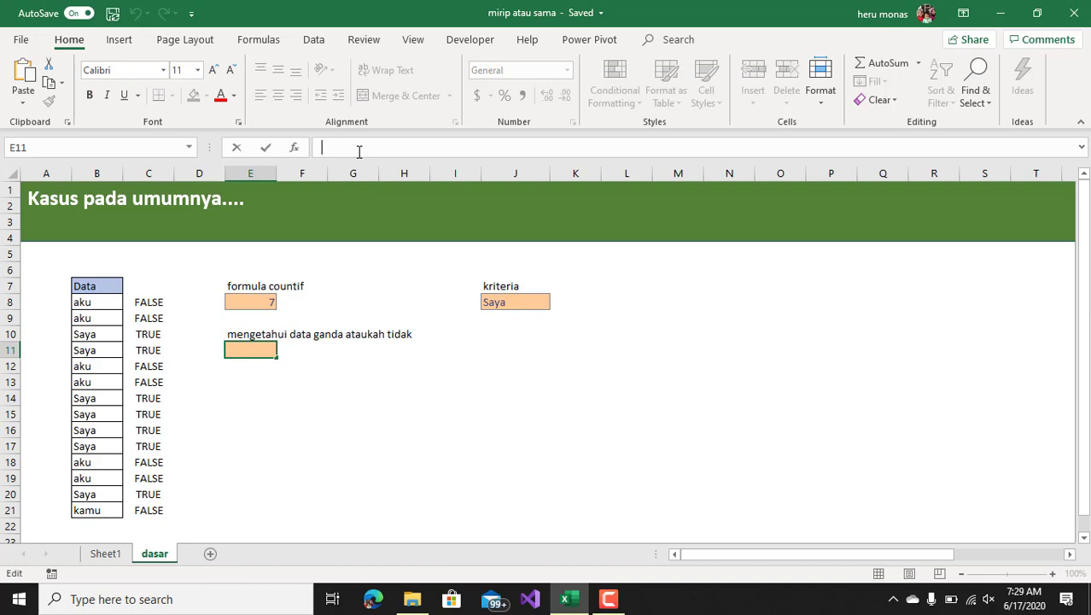
pyautogui.hotkey('ctrl', 'v')
pyautogui.write('>')
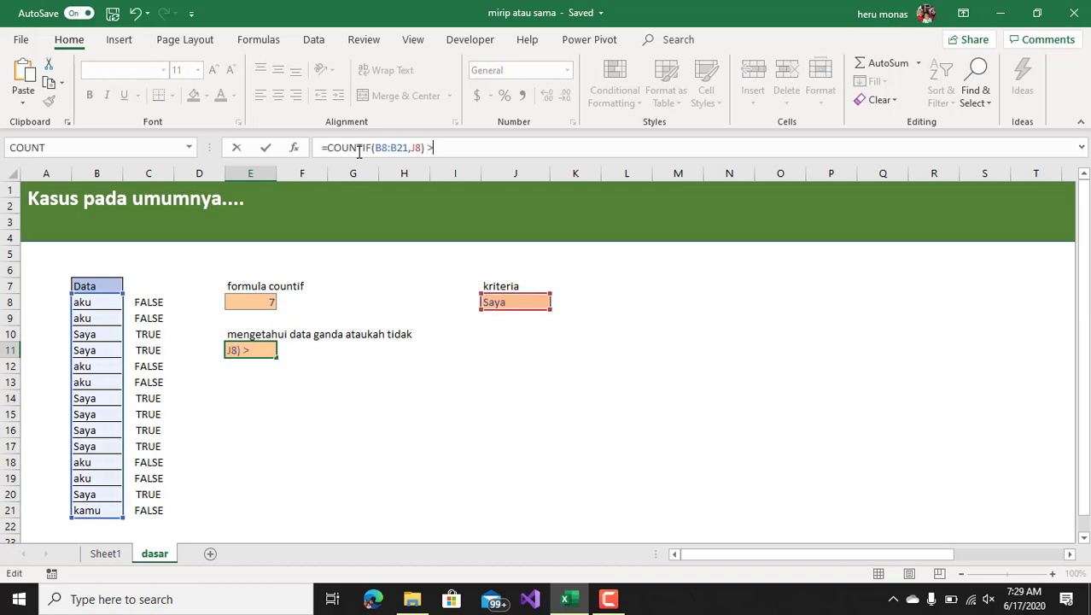
pyautogui.write('1')
pyautogui.press('Return')
pyautogui.click(253, 349)
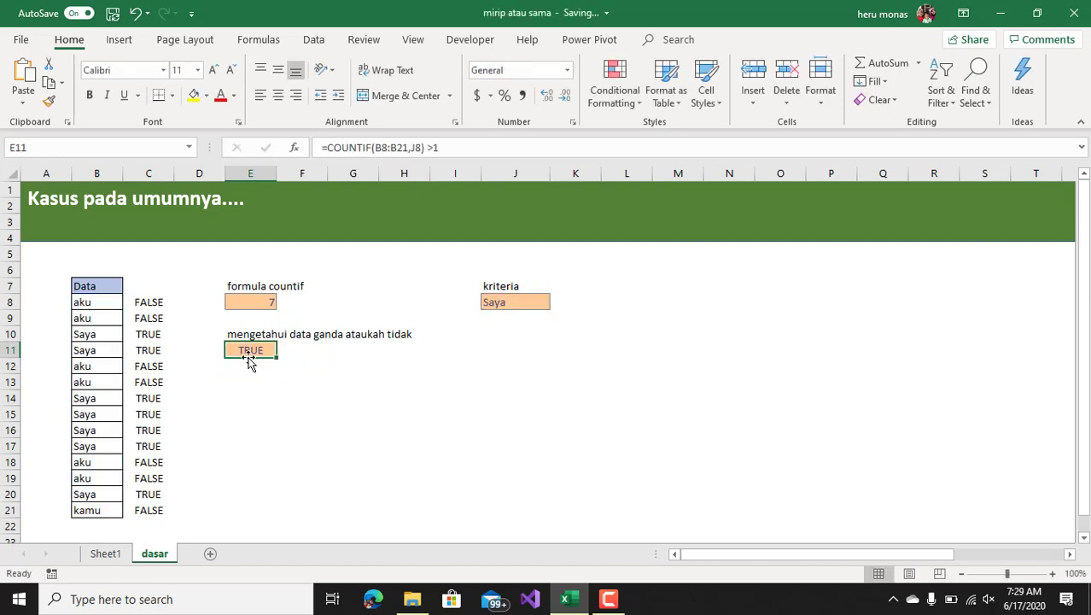
# - Set the criterion in J8 to kamu and check the count in E8 and the duplicate test in E11
pyautogui.click(498, 305)
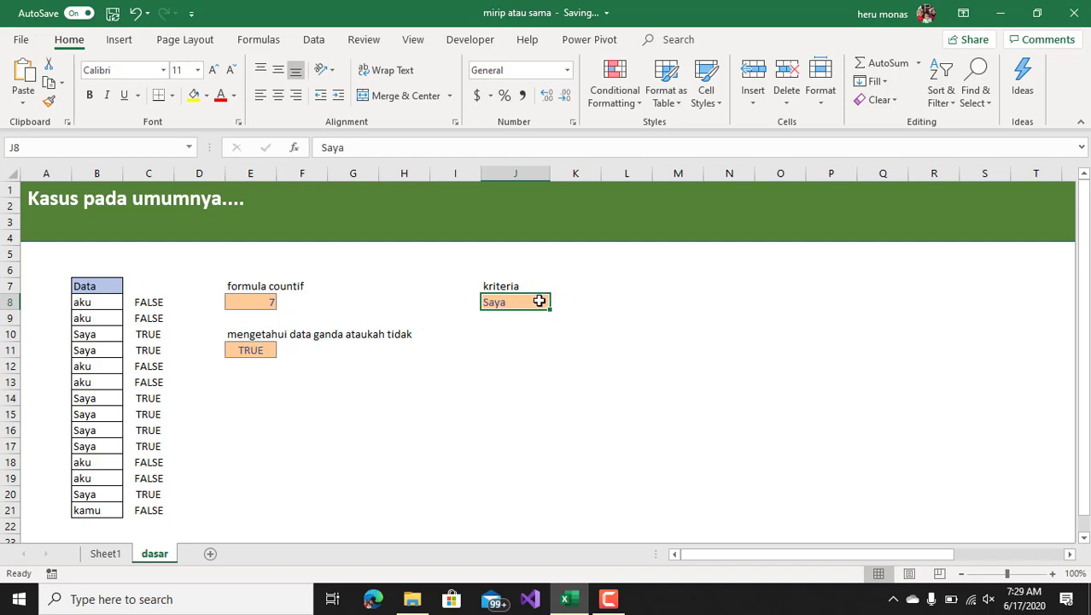
pyautogui.write('kam')
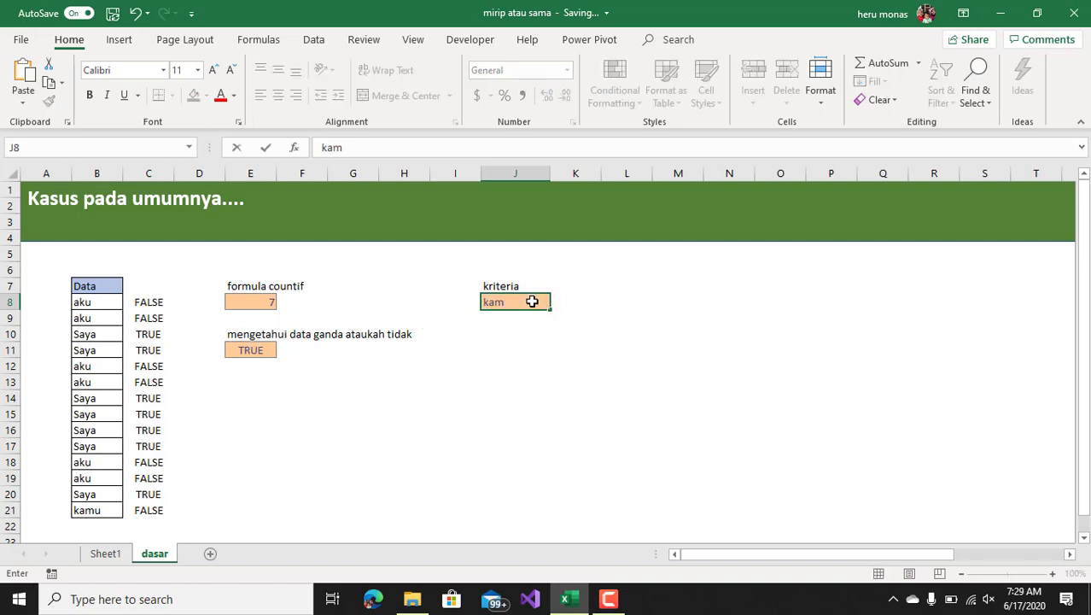
pyautogui.write('u')
pyautogui.press('Return')
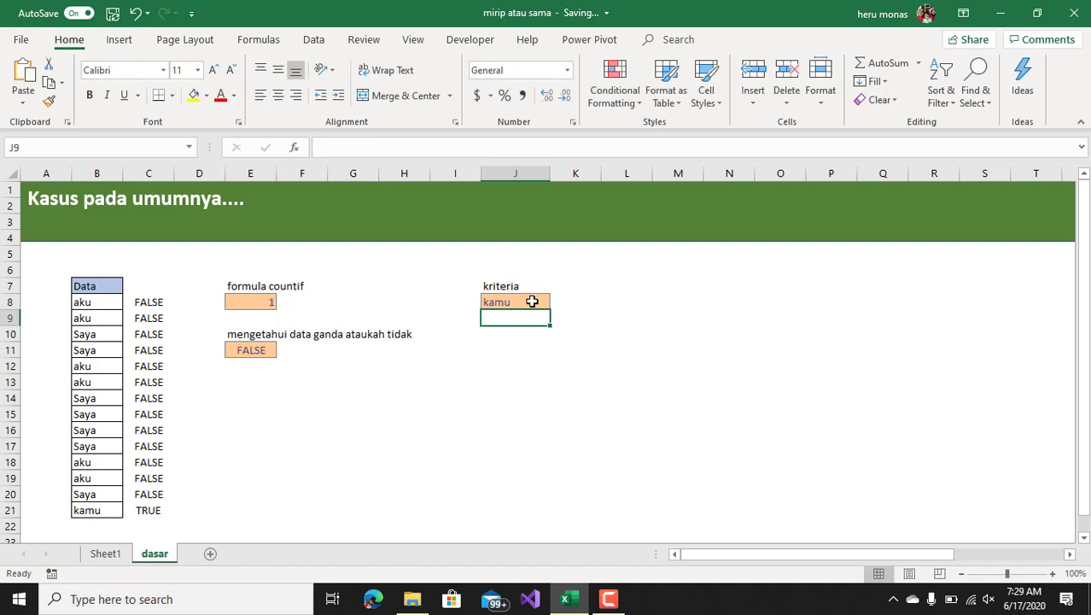
pyautogui.click(263, 303)
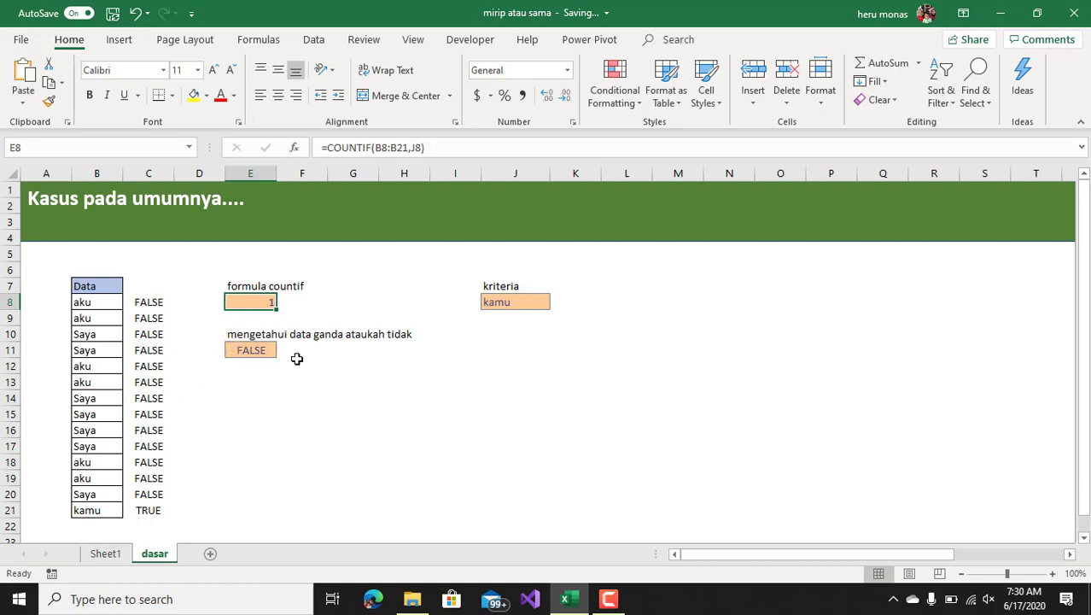
pyautogui.click(272, 349)
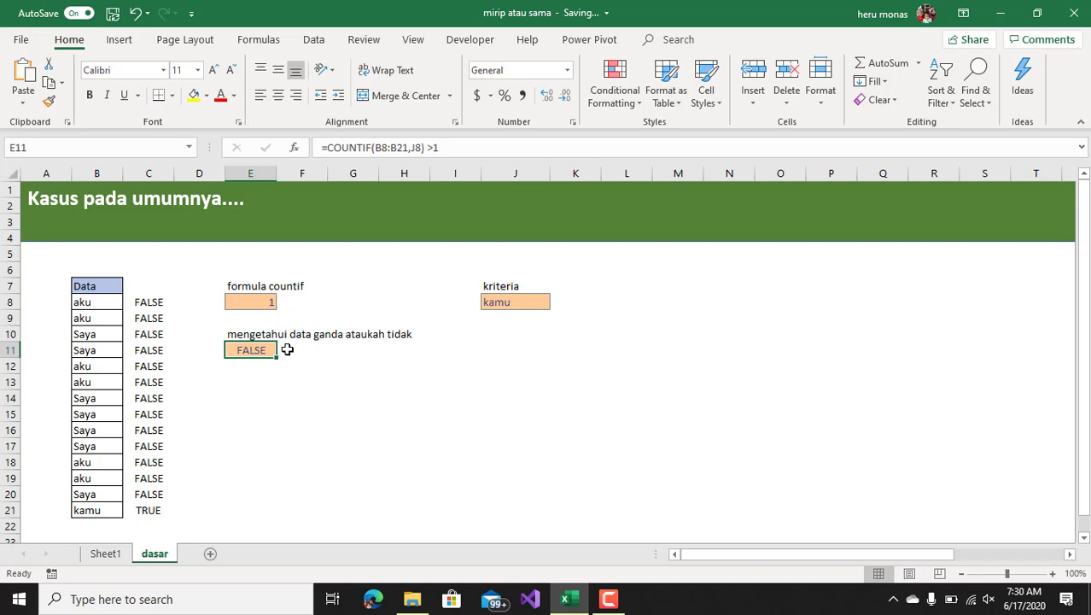
pyautogui.click(326, 376)
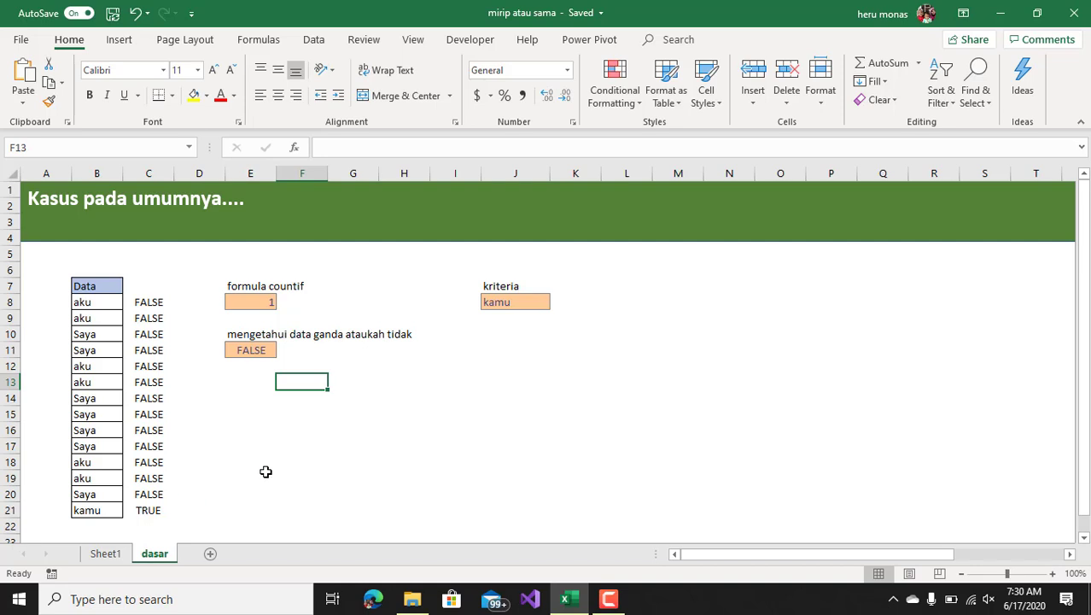
# - Switch to Sheet1 and examine the upper- and lowercase spelling of the data entries in B8 to B11
pyautogui.click(114, 556)
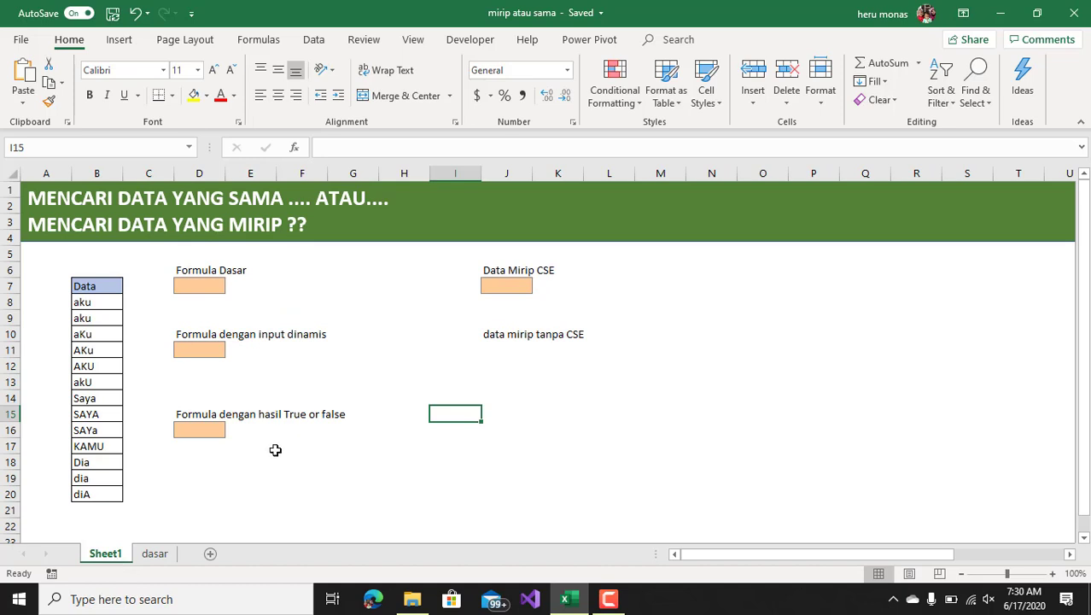
pyautogui.click(100, 304)
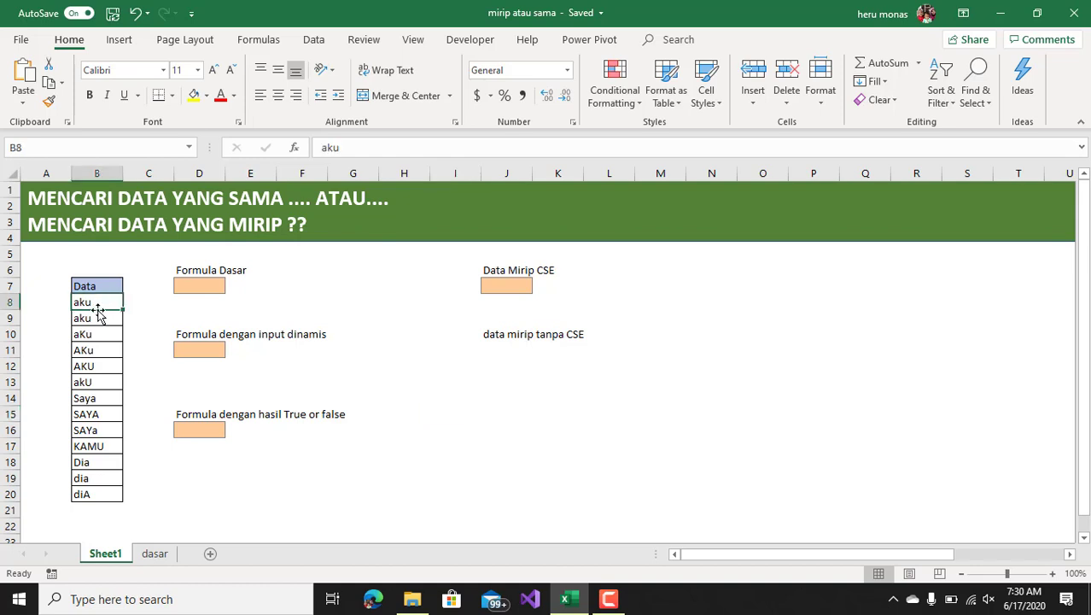
pyautogui.click(97, 317)
pyautogui.click(98, 333)
pyautogui.click(98, 350)
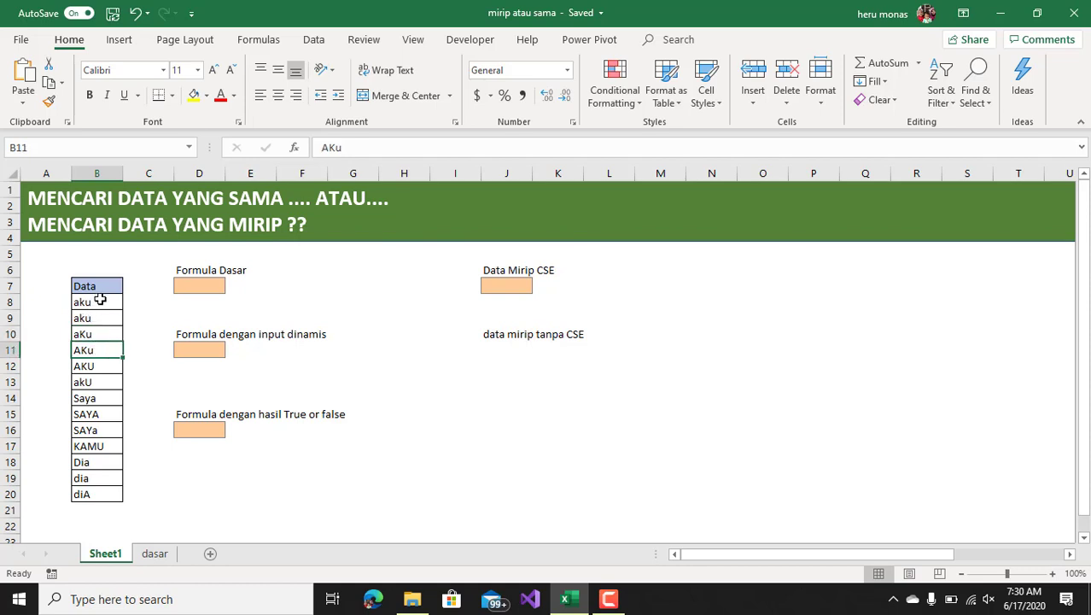
pyautogui.moveTo(100, 305); pyautogui.dragTo(100, 315)
pyautogui.click(100, 337)
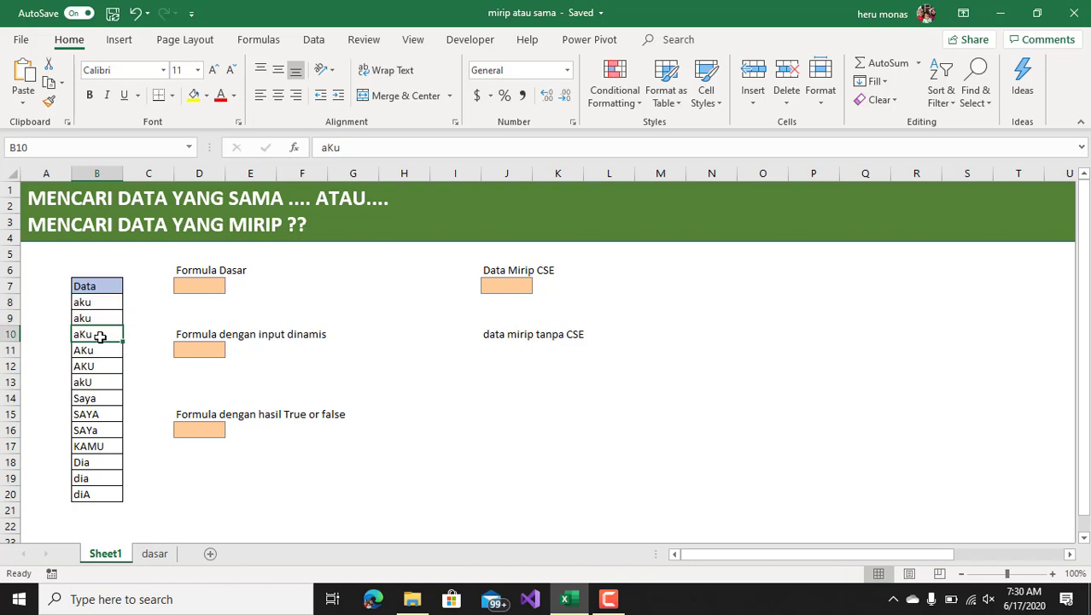
pyautogui.click(106, 355)
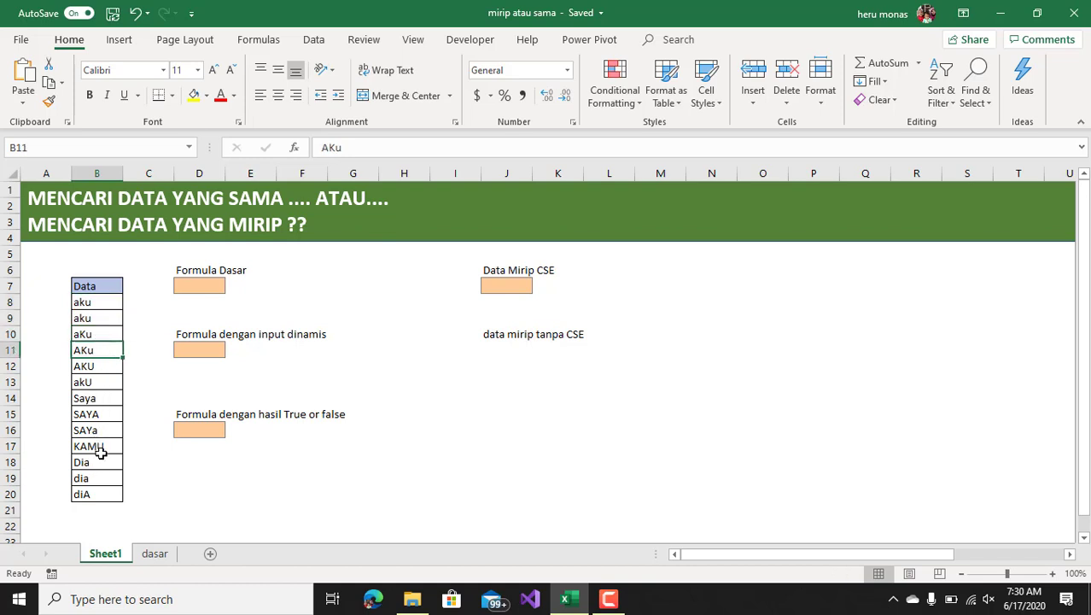
# - Label G6 as kriteria and enter aku as the criterion in G7
pyautogui.click(380, 401)
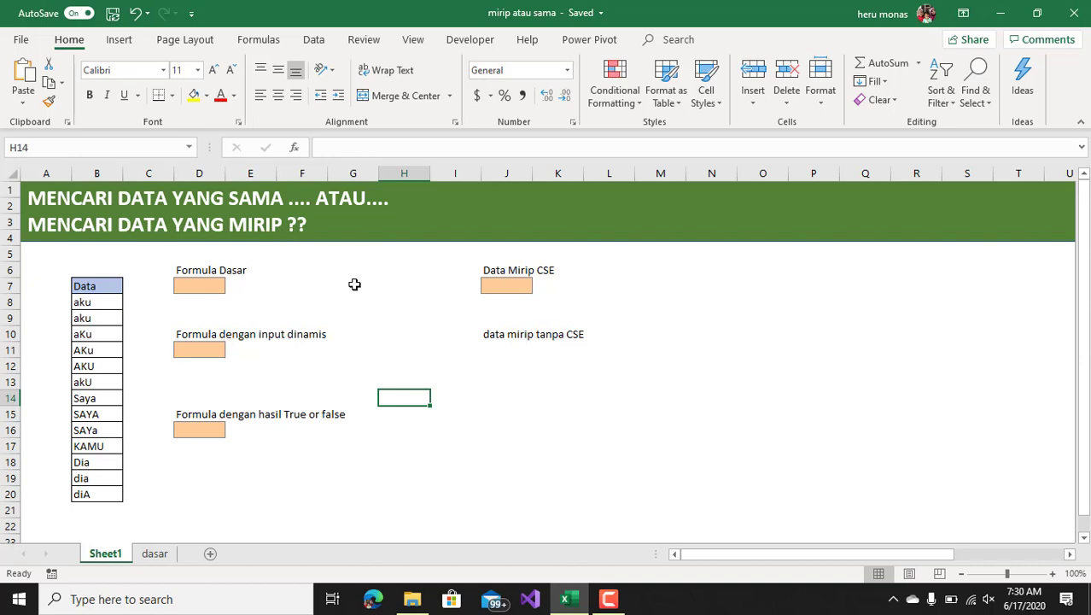
pyautogui.click(354, 271)
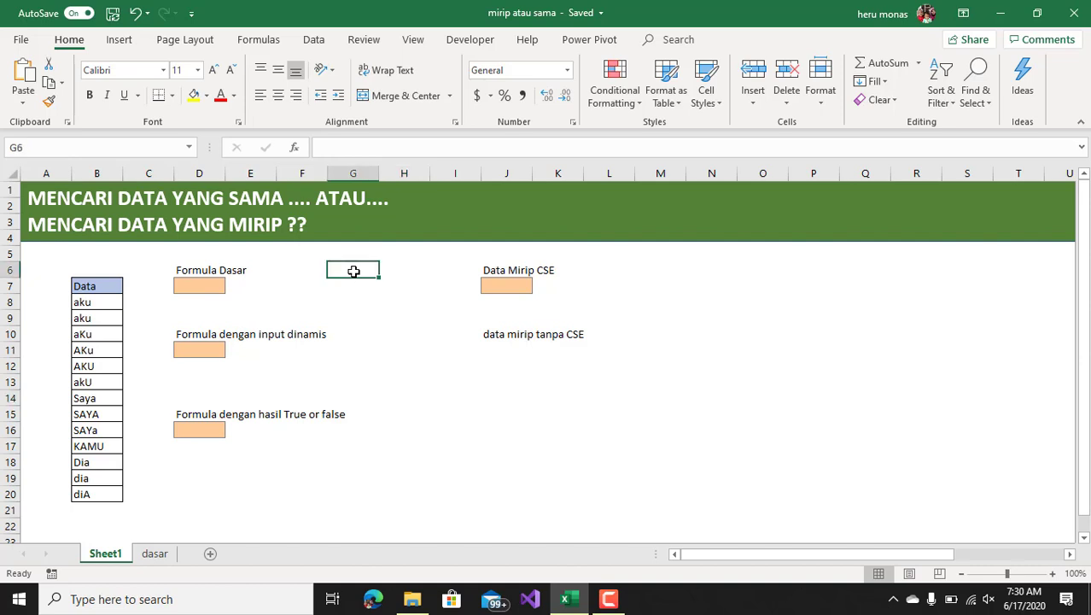
pyautogui.write('krit')
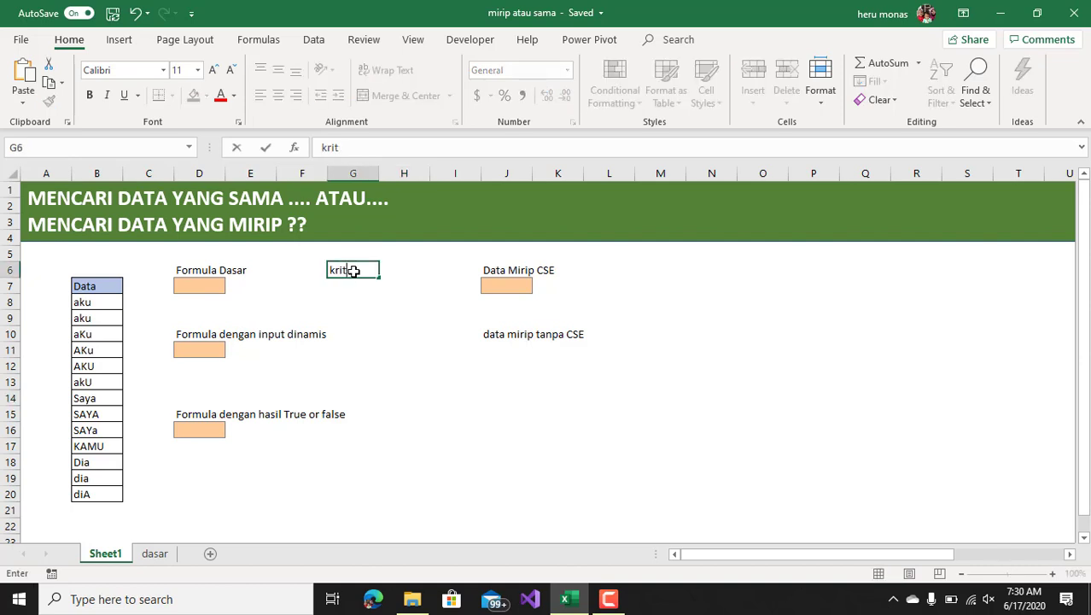
pyautogui.write('wria')
pyautogui.click(351, 288)
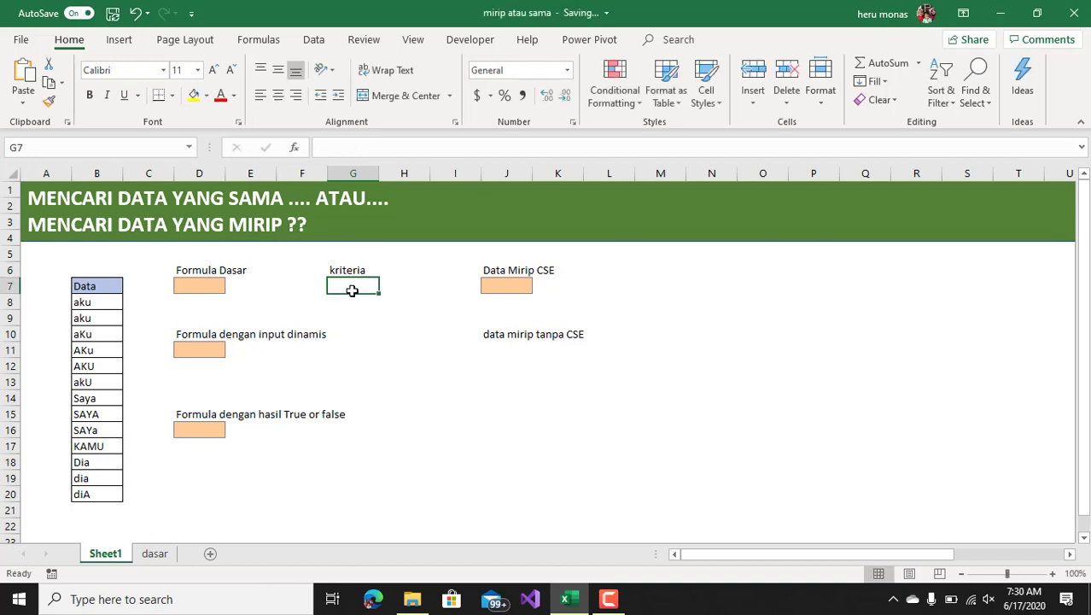
pyautogui.write('aku')
pyautogui.click(387, 329)
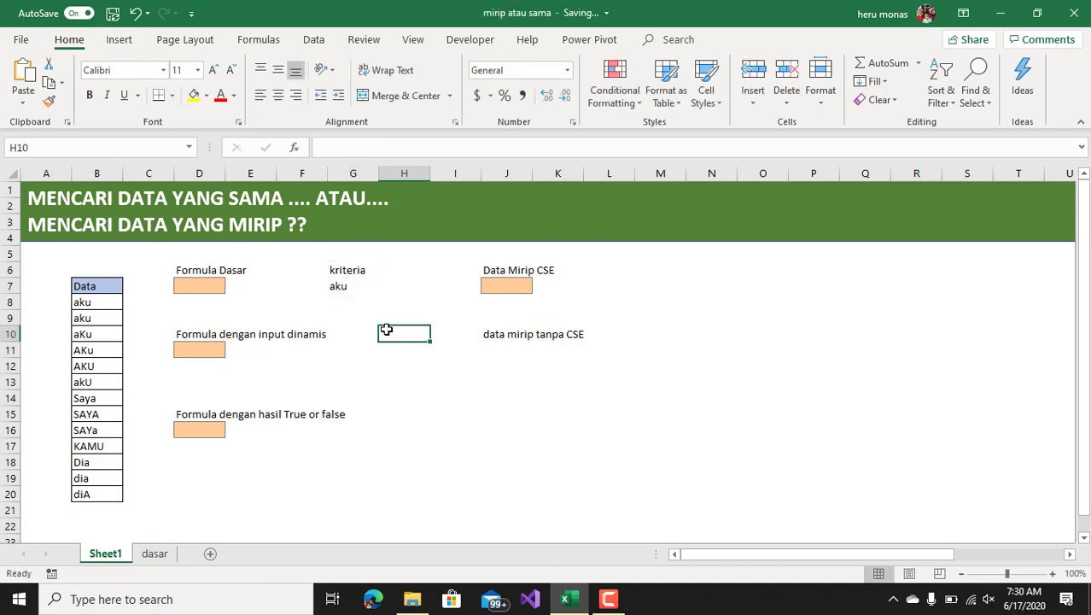
# - Try a yellow fill on the criterion cell G7 and undo it
pyautogui.click(351, 289)
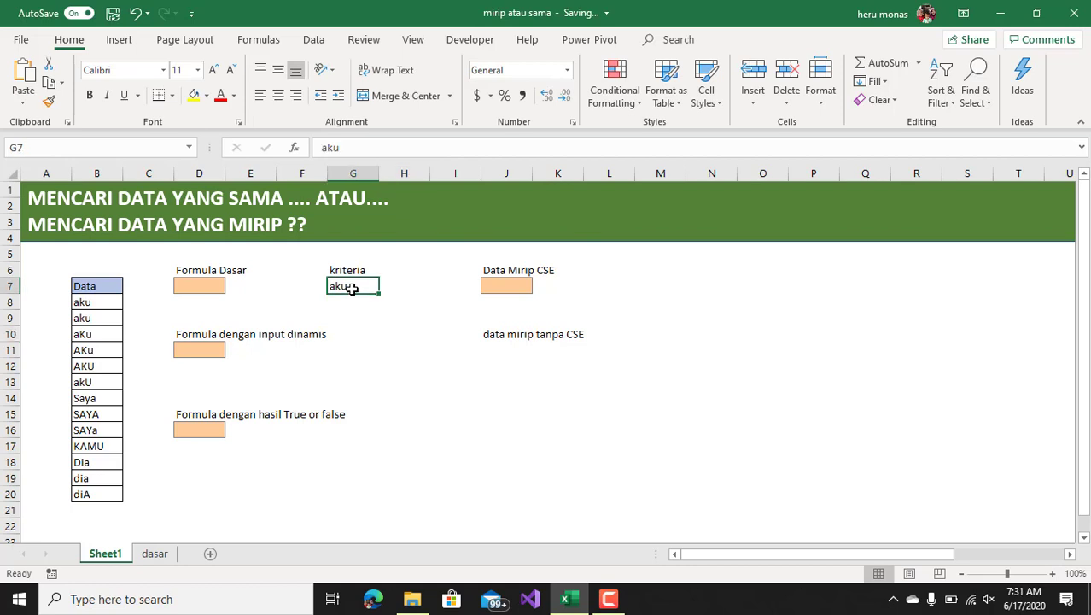
pyautogui.click(194, 95)
pyautogui.click(399, 334)
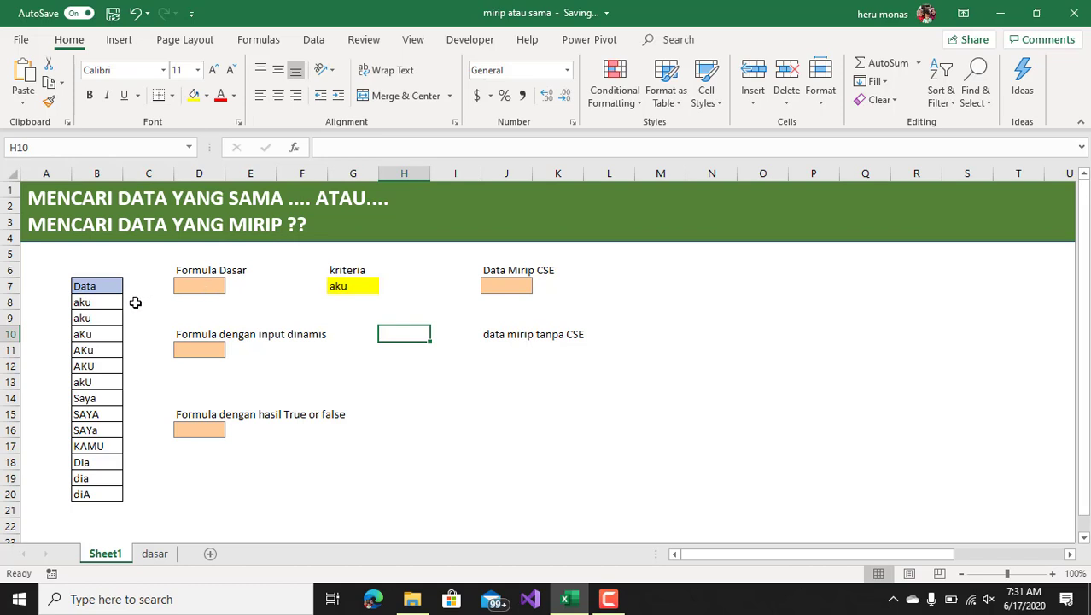
pyautogui.click(157, 553)
pyautogui.moveTo(209, 222)
pyautogui.mouseDown()
pyautogui.moveTo(156, 367)
pyautogui.moveTo(147, 171)
pyautogui.mouseUp()
pyautogui.hotkey('ctrl', 'z')
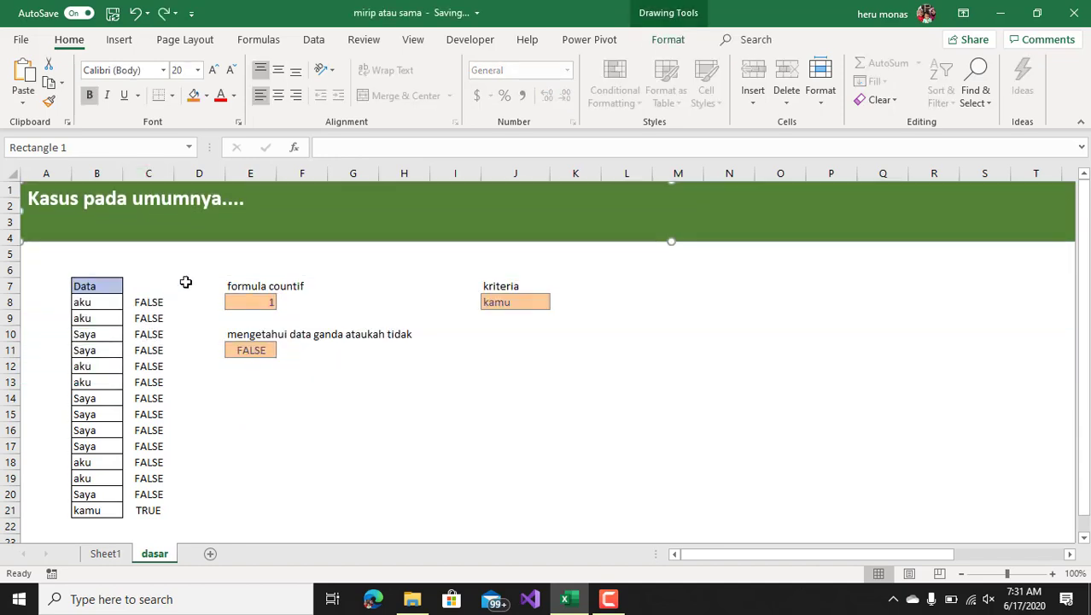
pyautogui.hotkey('ctrl', 'pageup')
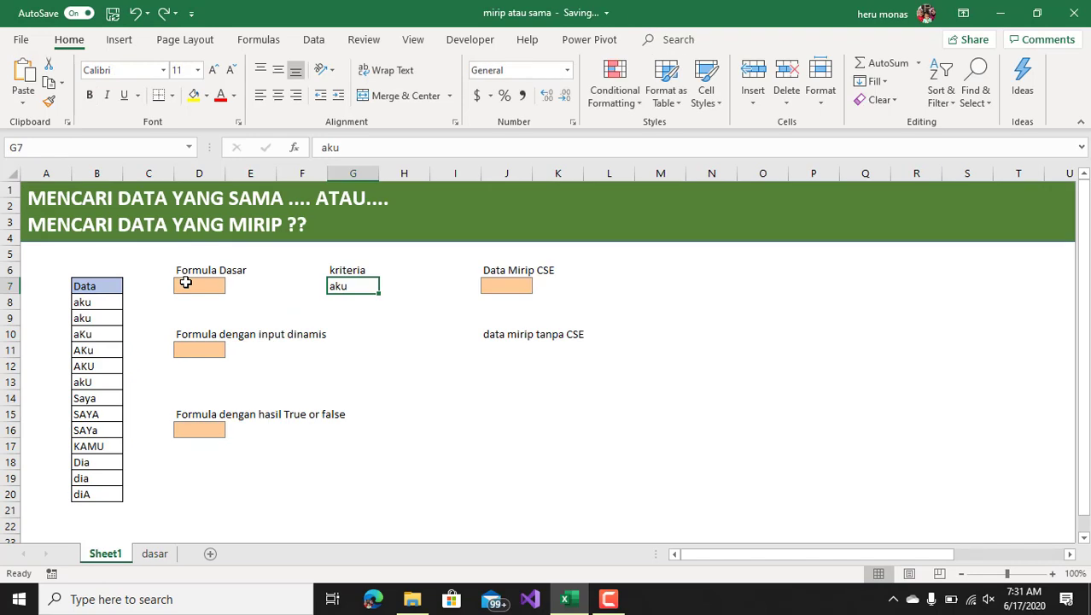
pyautogui.click(285, 298)
pyautogui.click(209, 282)
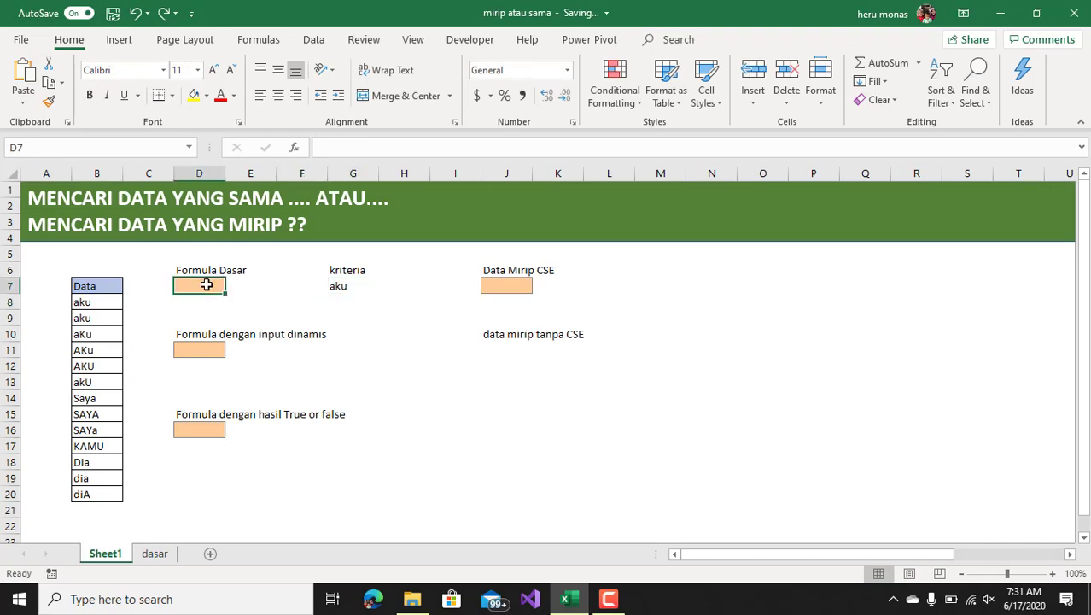
pyautogui.click(134, 301)
pyautogui.write('=')
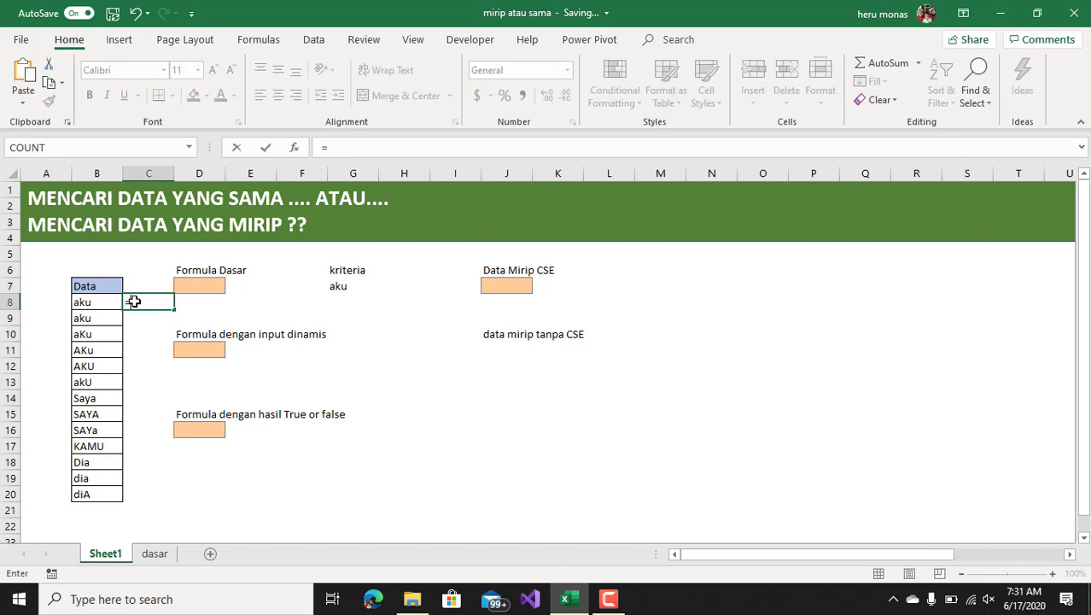
pyautogui.click(106, 300)
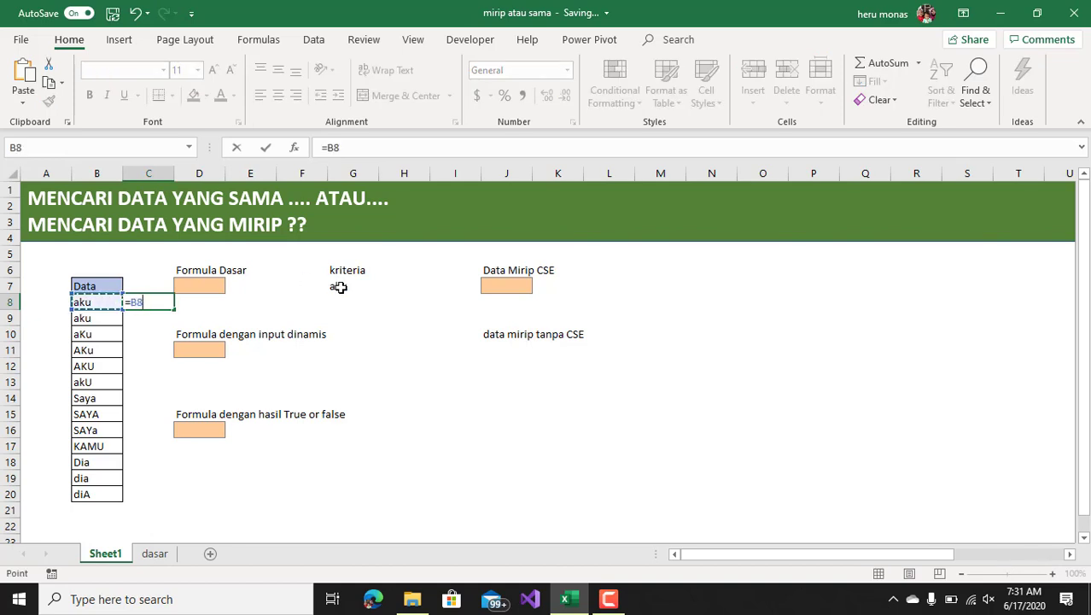
pyautogui.click(338, 286)
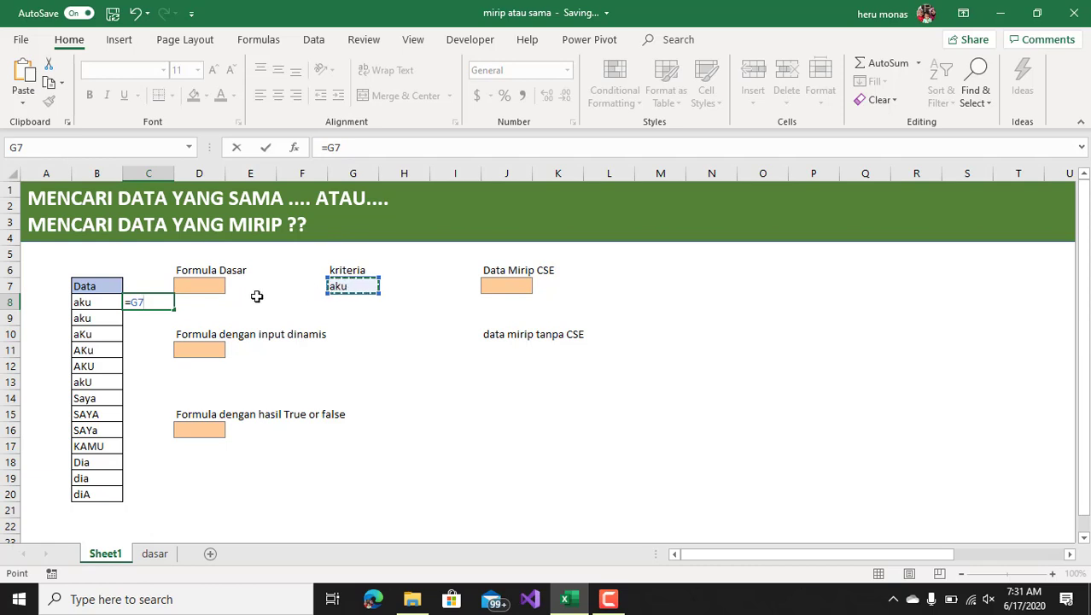
pyautogui.press('Escape')
# - Enter =B8=$G$7 in C8 to compare the entry with the criterion, and fill the formula down to C20
pyautogui.write('=')
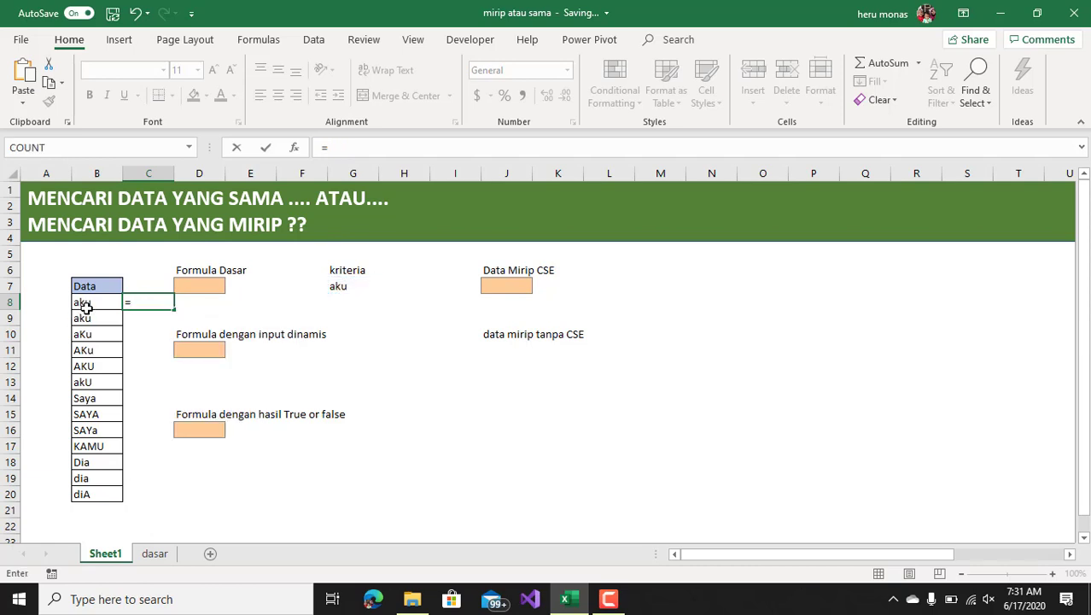
pyautogui.click(82, 304)
pyautogui.click(372, 147)
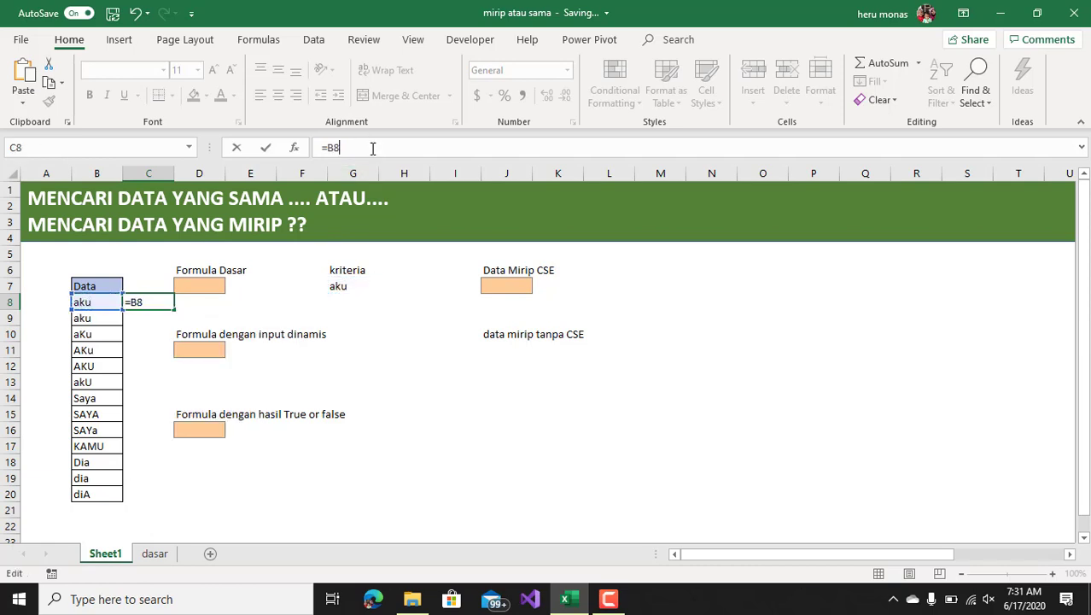
pyautogui.click(345, 287)
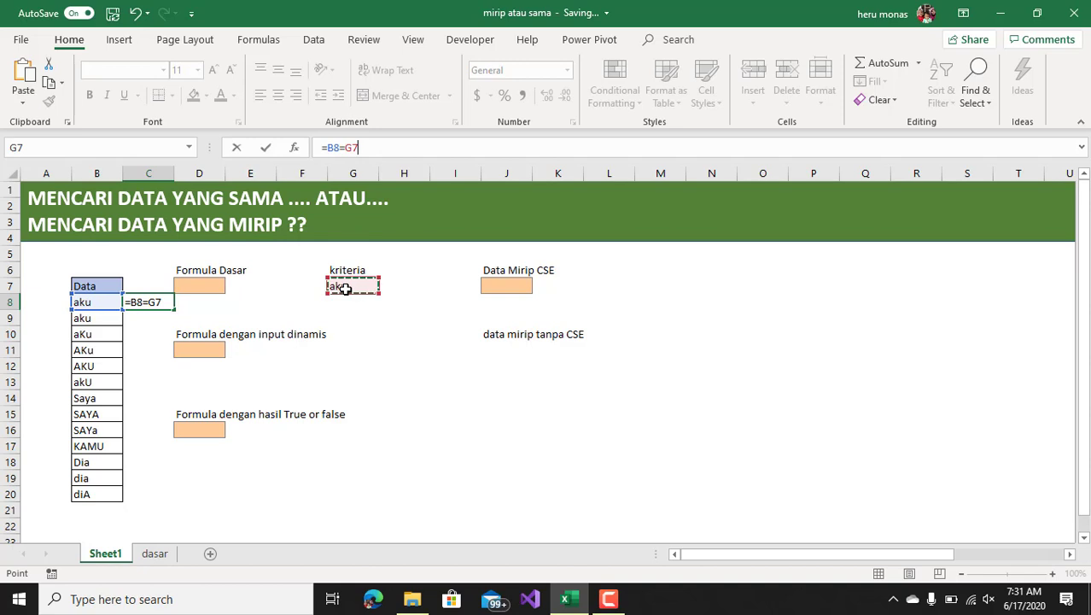
pyautogui.press('F4')
pyautogui.hotkey('ctrl', 'Return')
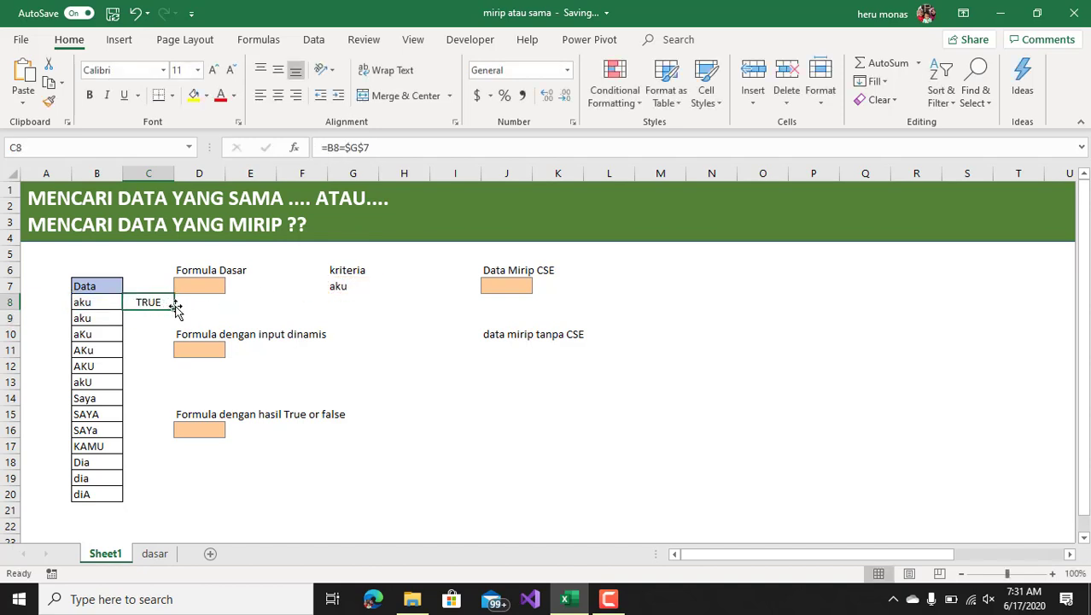
pyautogui.moveTo(174, 310); pyautogui.dragTo(160, 503)
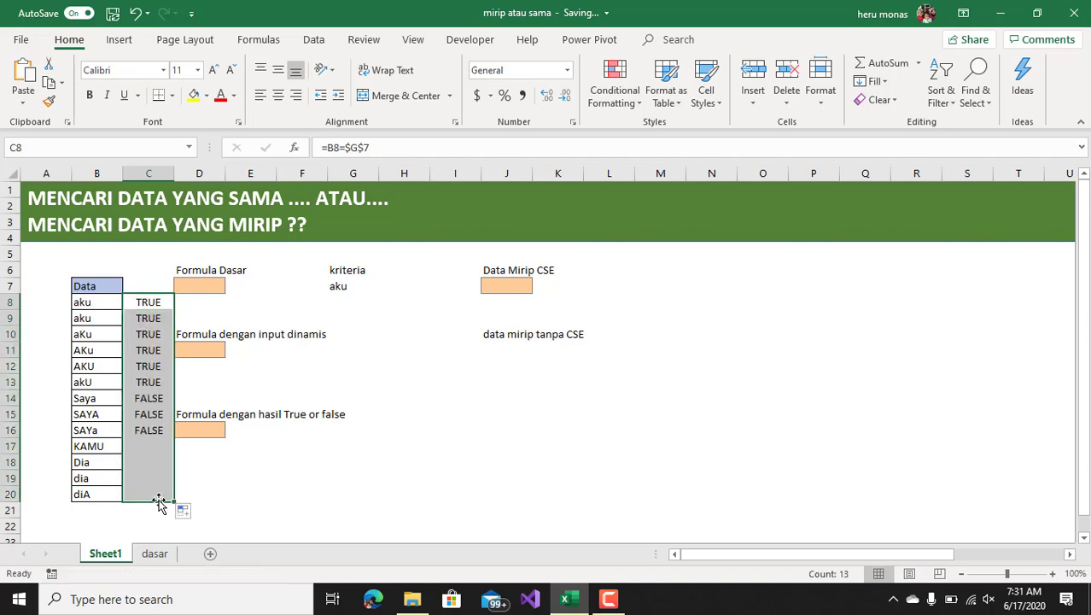
pyautogui.click(356, 440)
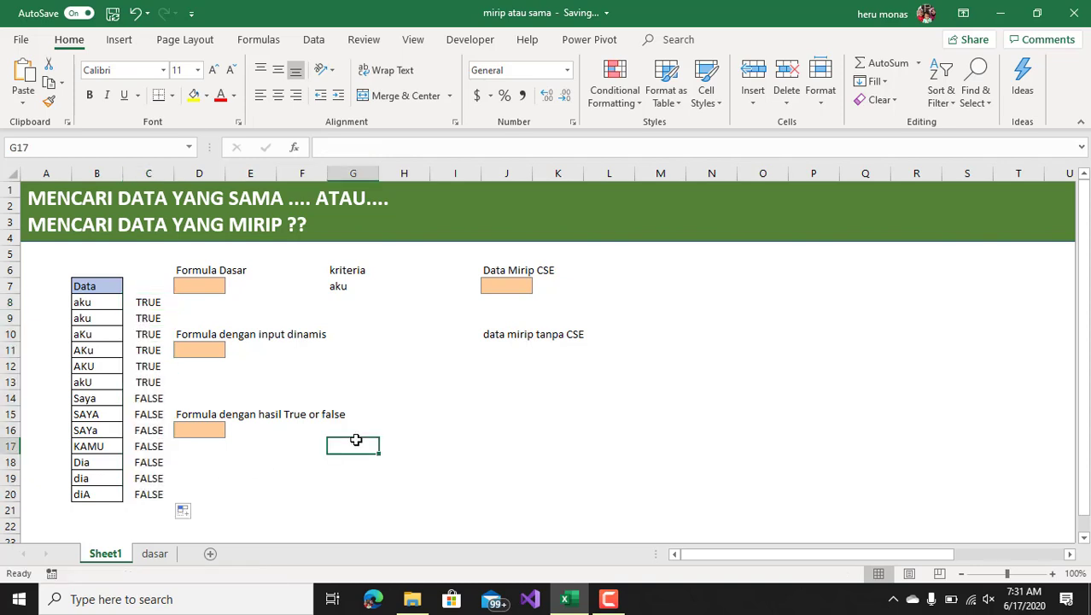
# - Examine the spelling of the data entries against the criterion in G7, the dasar sheet, and the comparison results in C8:C20
pyautogui.click(104, 302)
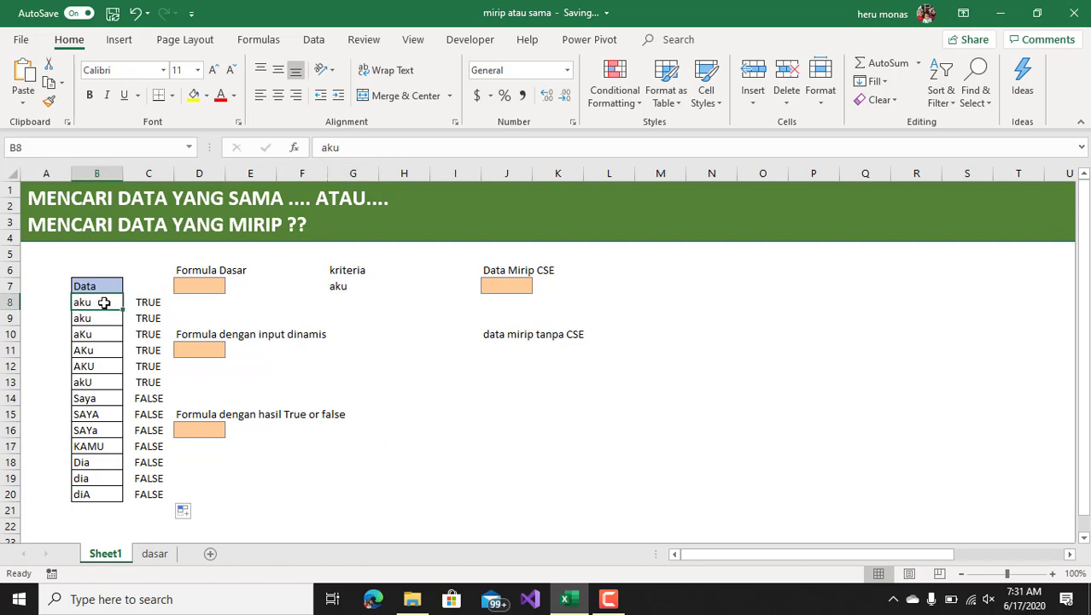
pyautogui.click(342, 291)
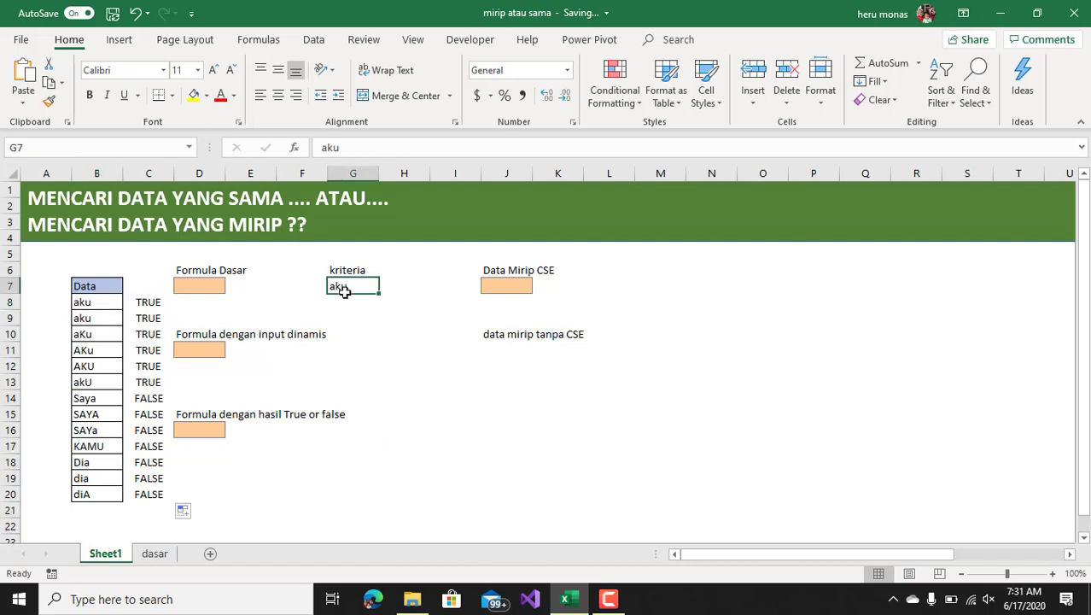
pyautogui.click(102, 322)
pyautogui.click(342, 286)
pyautogui.click(110, 333)
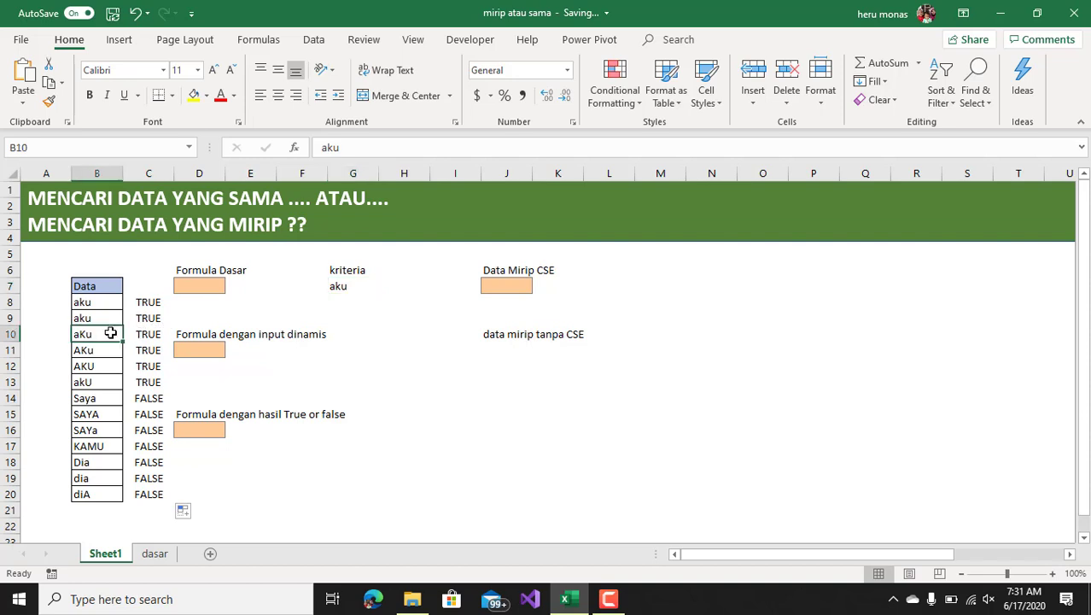
pyautogui.click(339, 287)
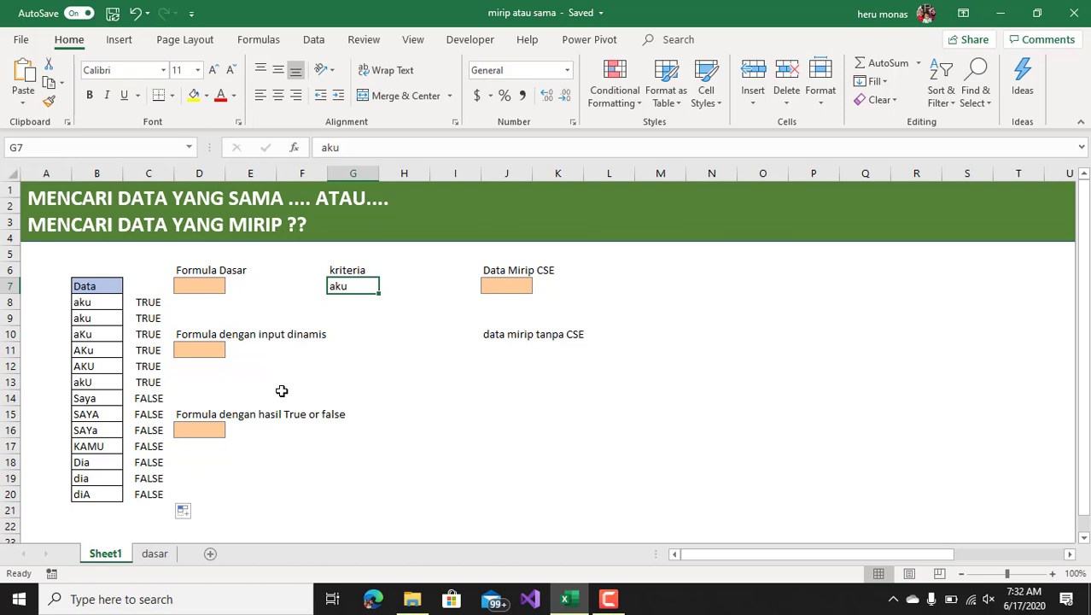
pyautogui.click(162, 554)
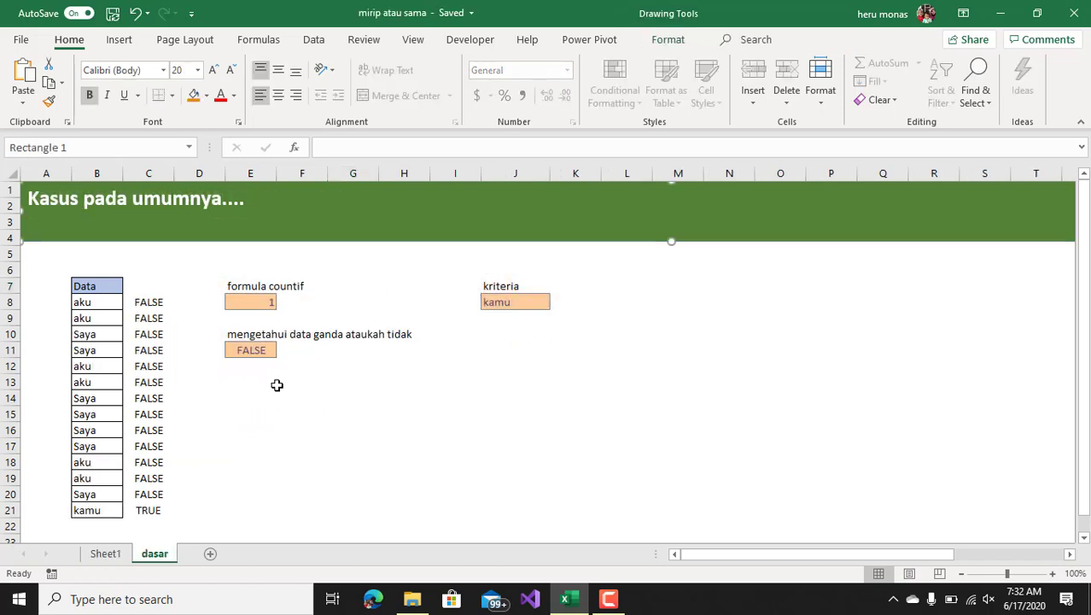
pyautogui.click(108, 557)
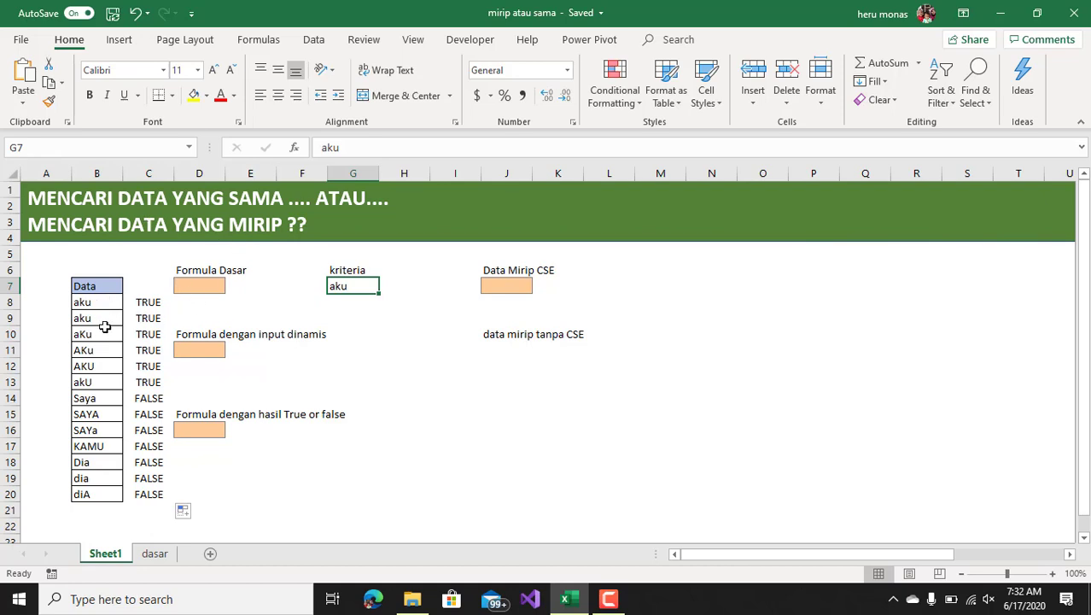
pyautogui.click(111, 371)
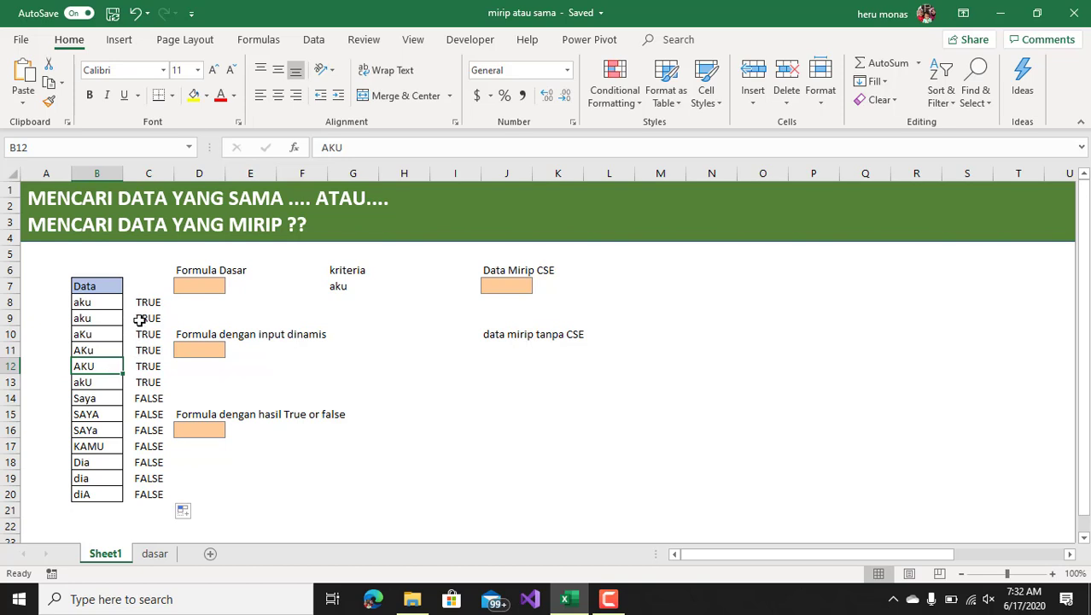
pyautogui.moveTo(147, 304); pyautogui.dragTo(141, 491)
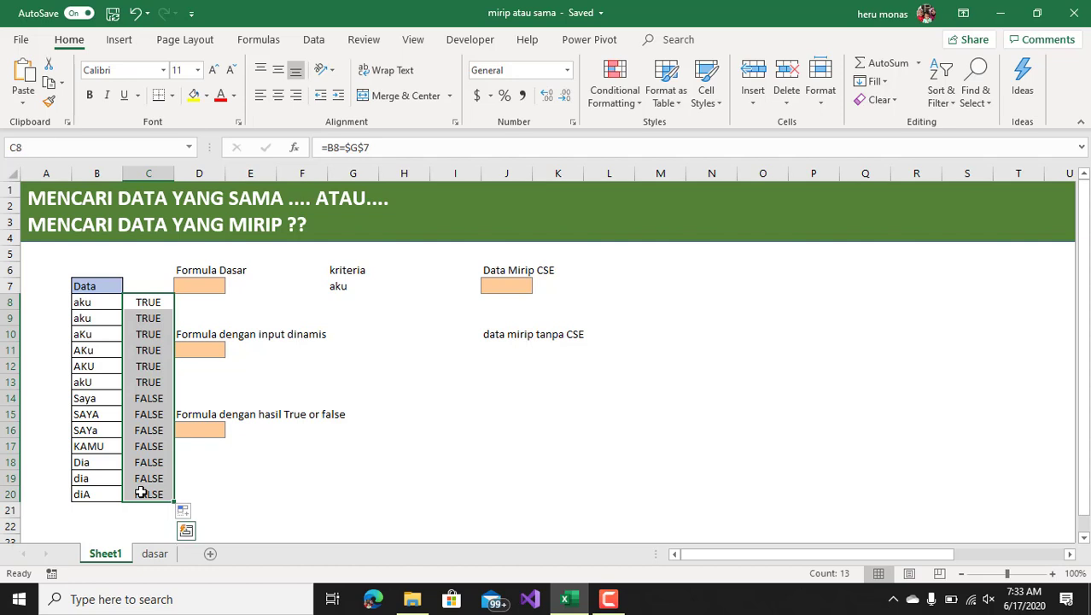
pyautogui.click(338, 395)
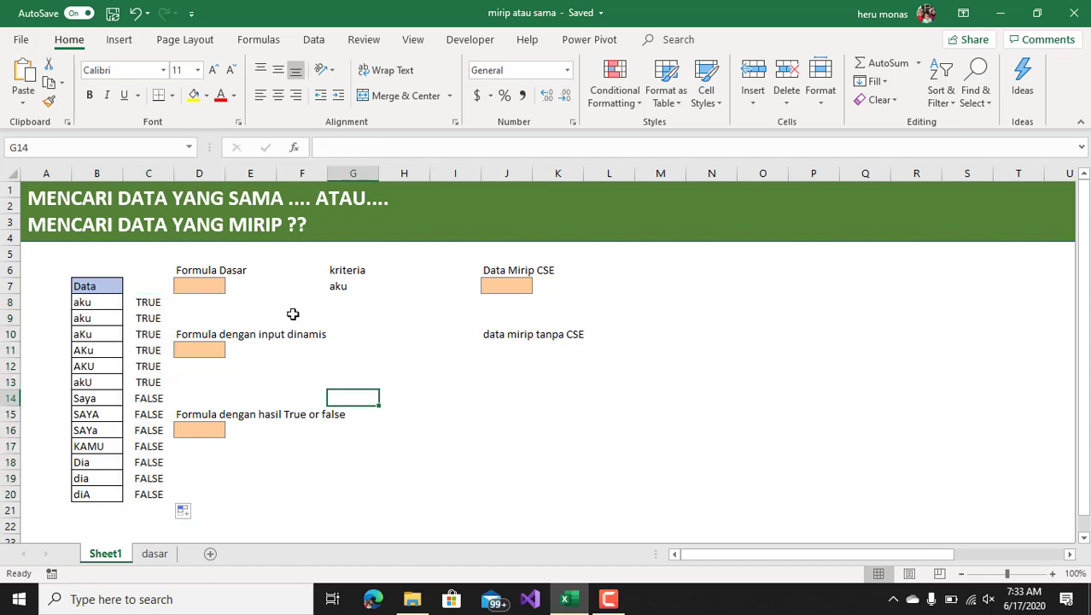
# - Enter =COUNTIF(B8:B20,"aku") in D7 under Formula Dasar and check it against the differently cased entries in B11:B13
pyautogui.click(198, 282)
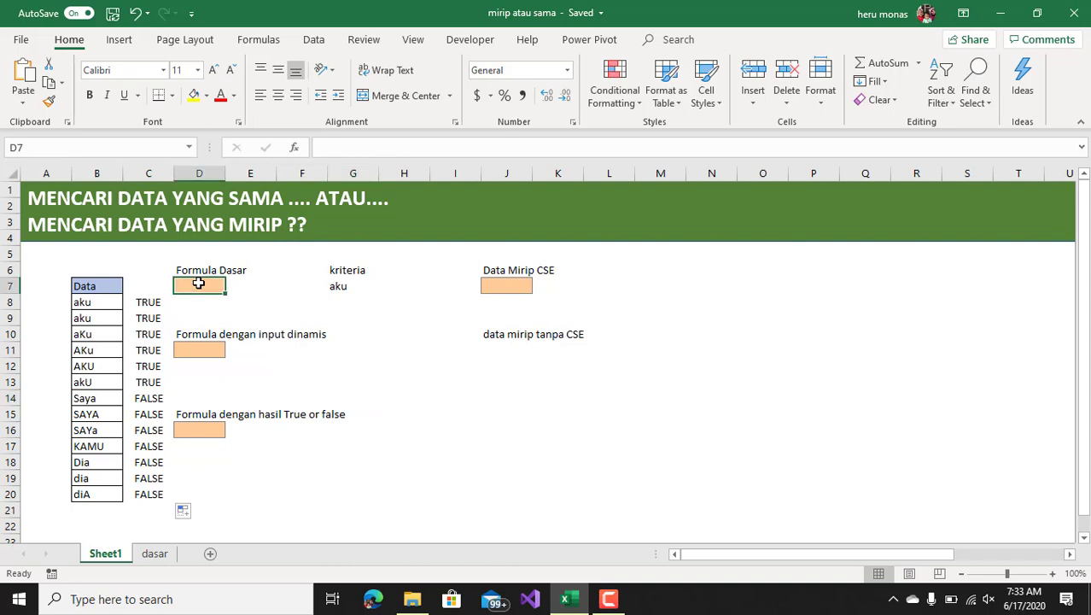
pyautogui.write('=')
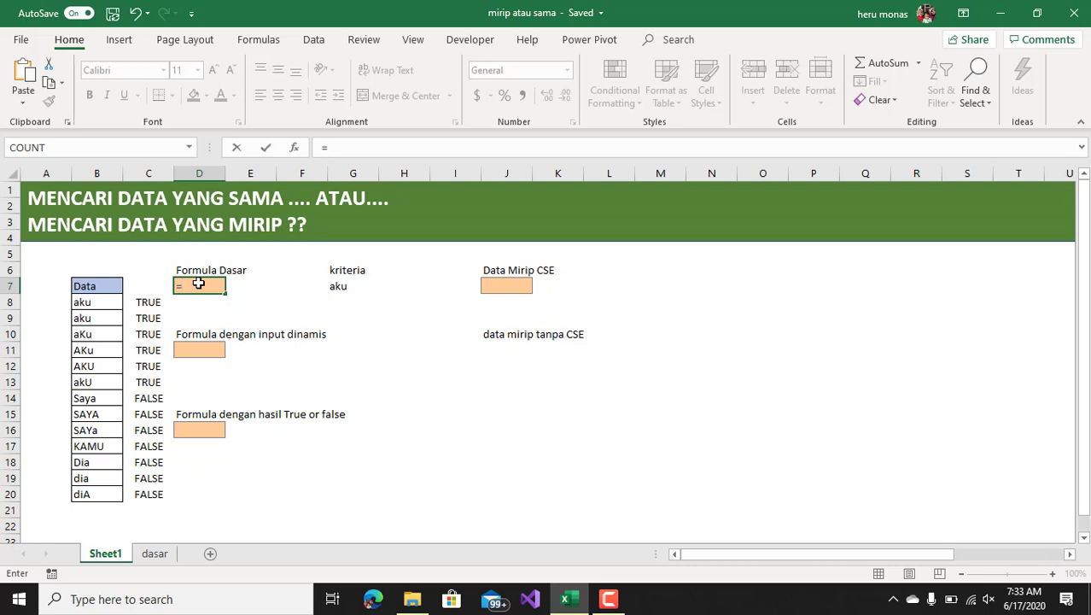
pyautogui.write('coun')
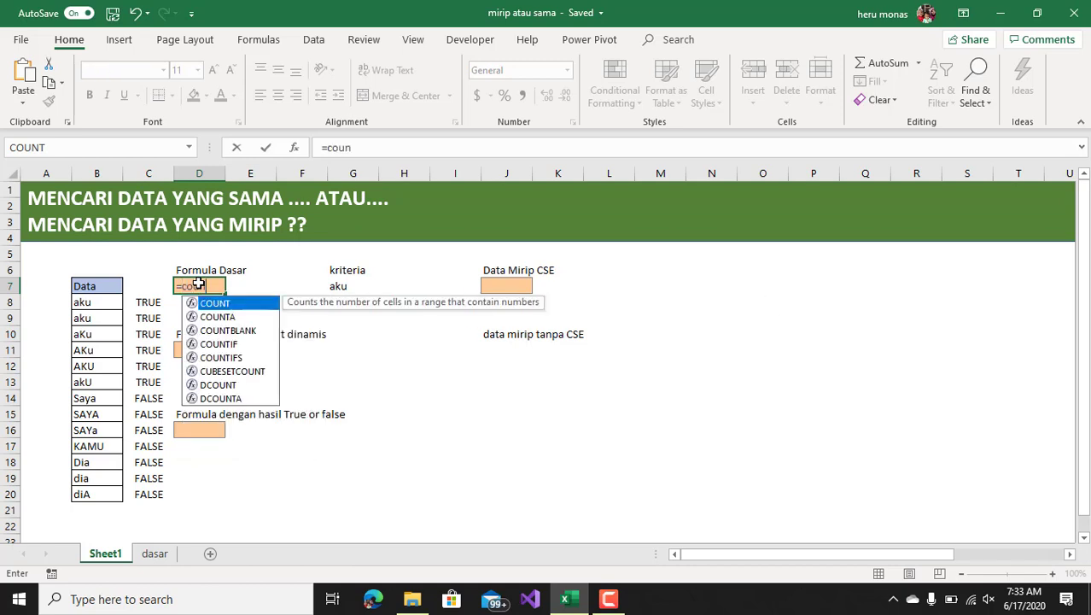
pyautogui.press('Down')
pyautogui.press('Down')
pyautogui.press('Down')
pyautogui.press('Tab')
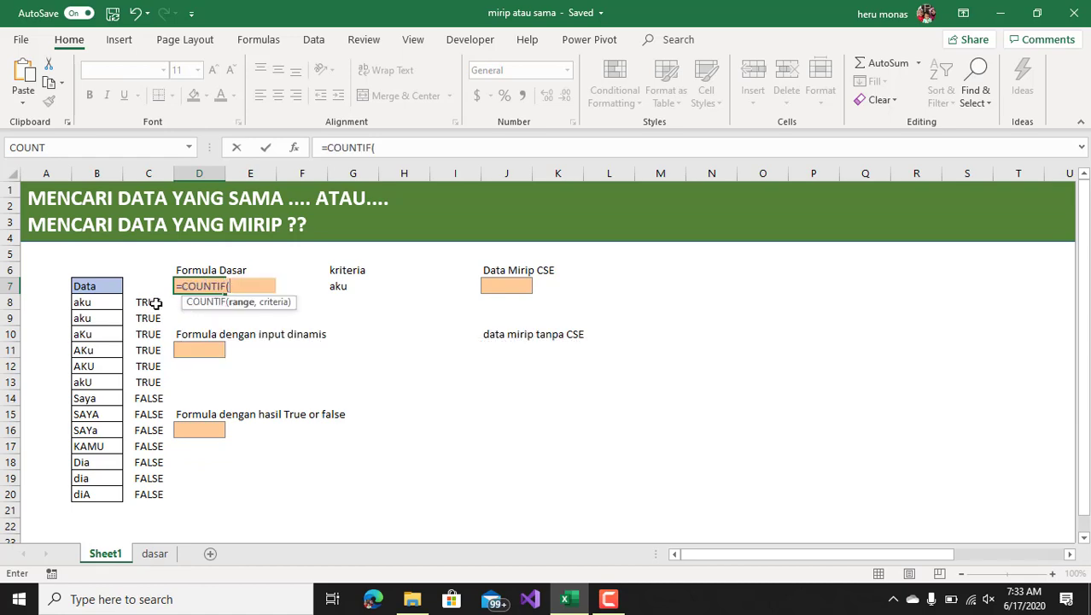
pyautogui.moveTo(103, 306); pyautogui.dragTo(97, 493)
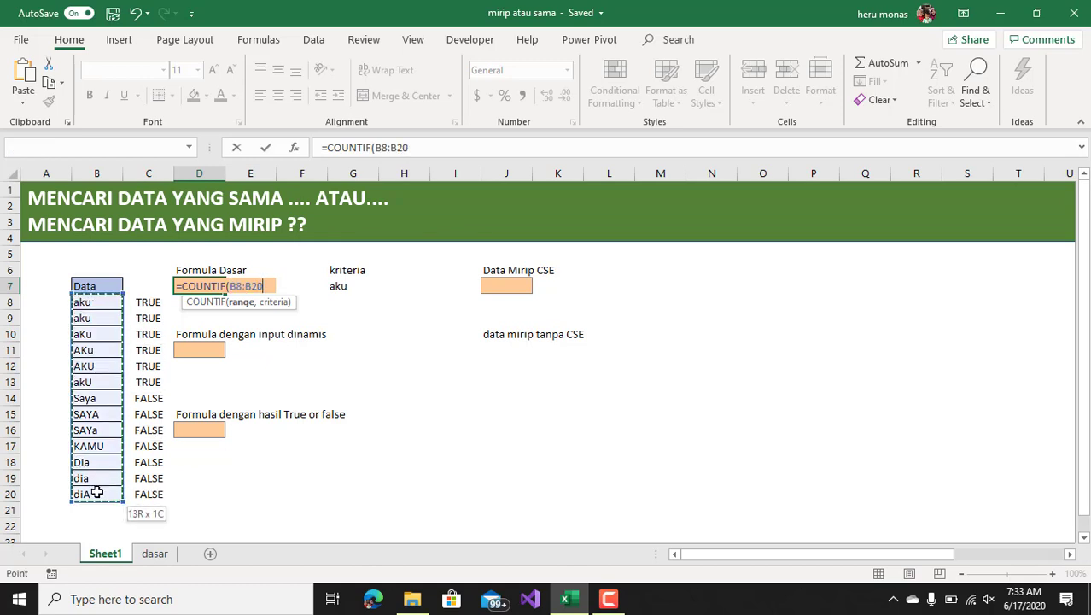
pyautogui.write(',')
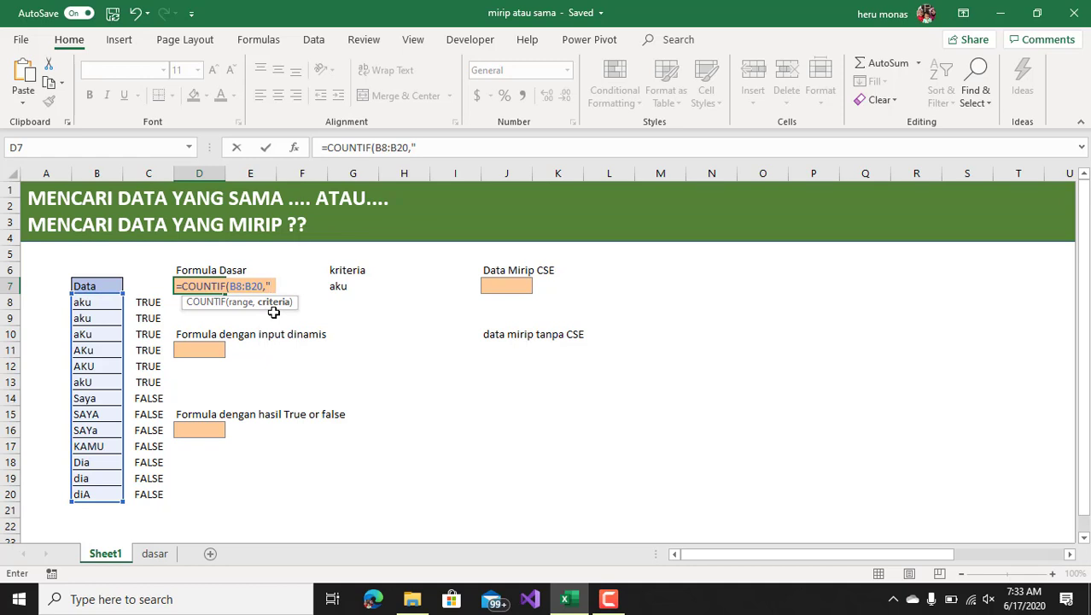
pyautogui.write('"ak')
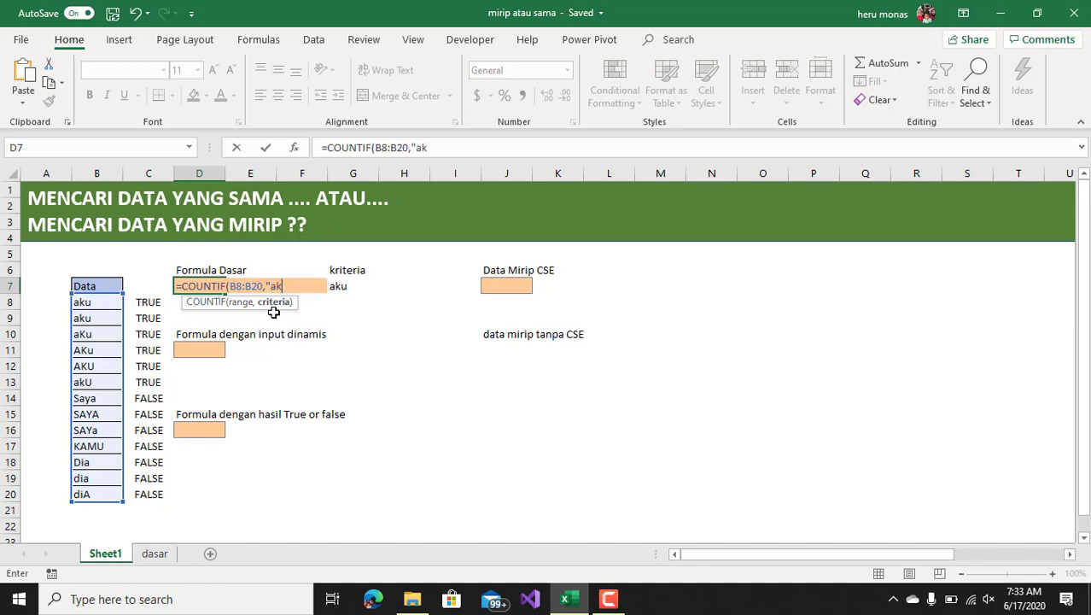
pyautogui.write('u")')
pyautogui.press('Return')
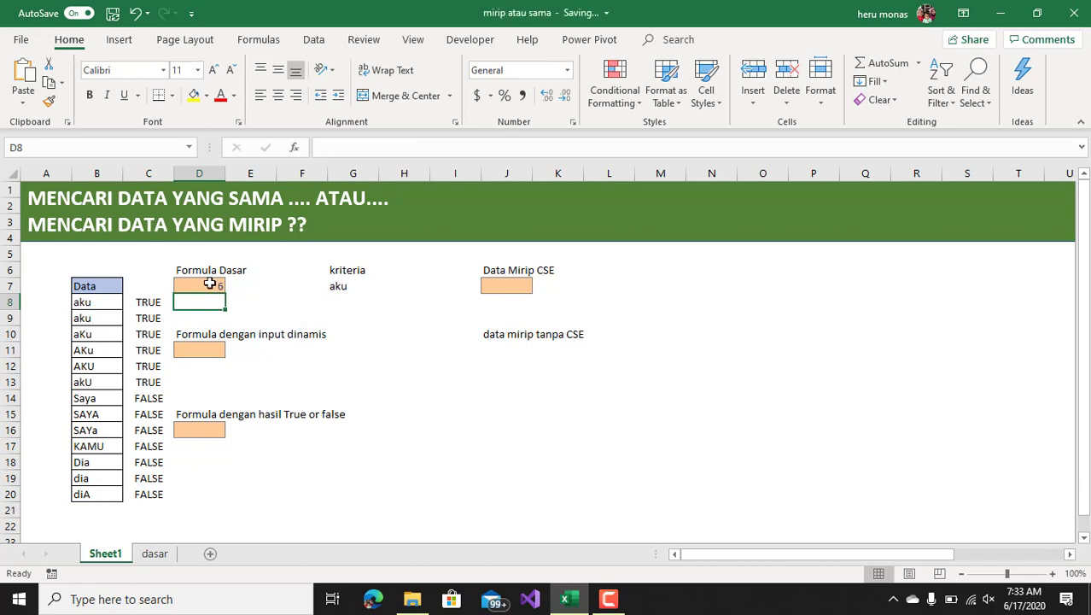
pyautogui.click(209, 283)
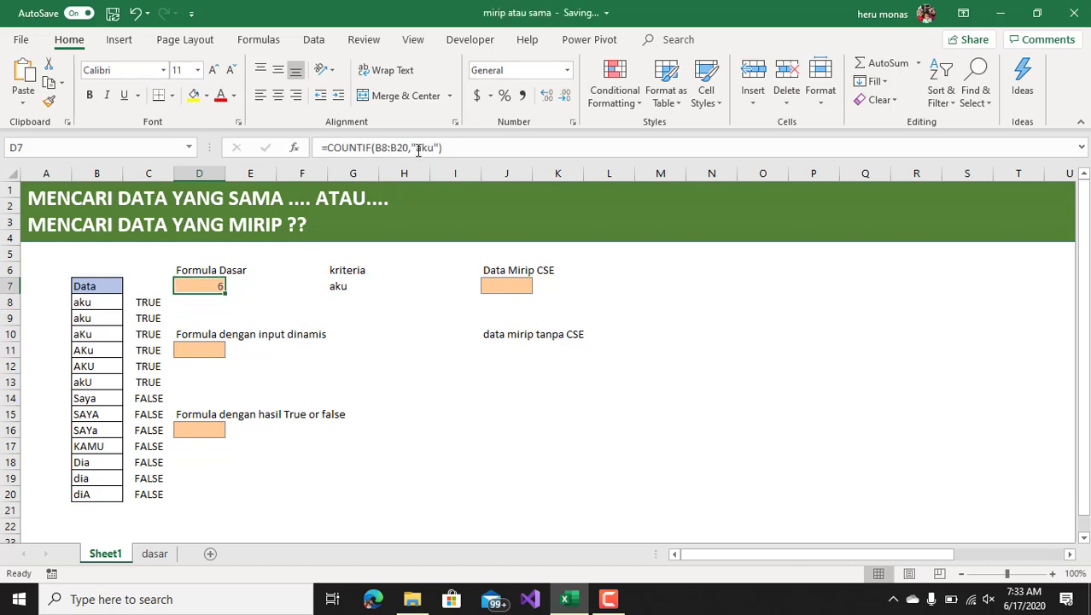
pyautogui.click(94, 353)
pyautogui.click(97, 365)
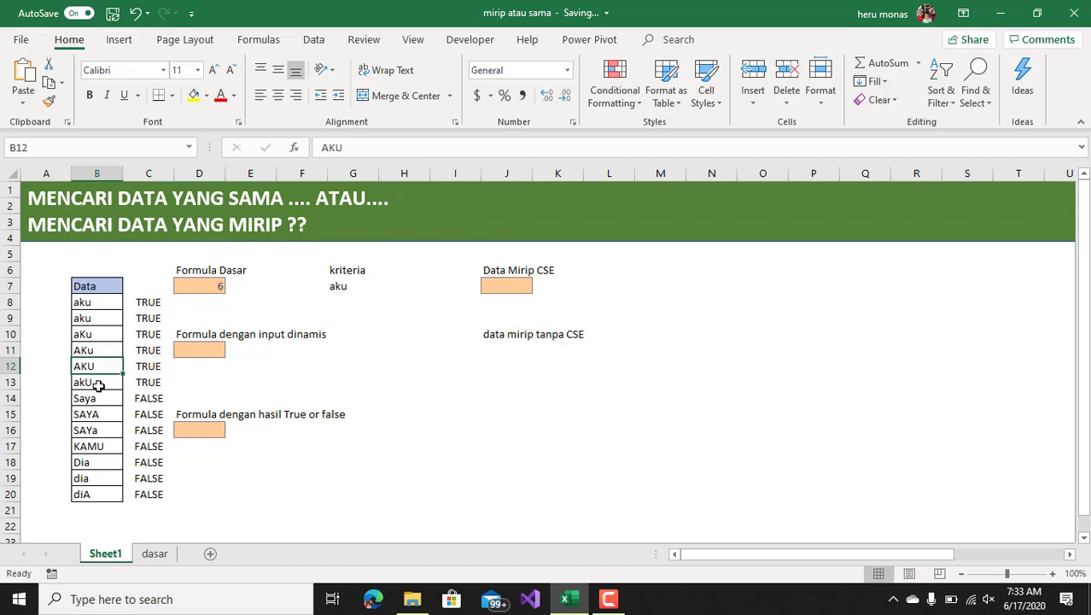
pyautogui.click(99, 384)
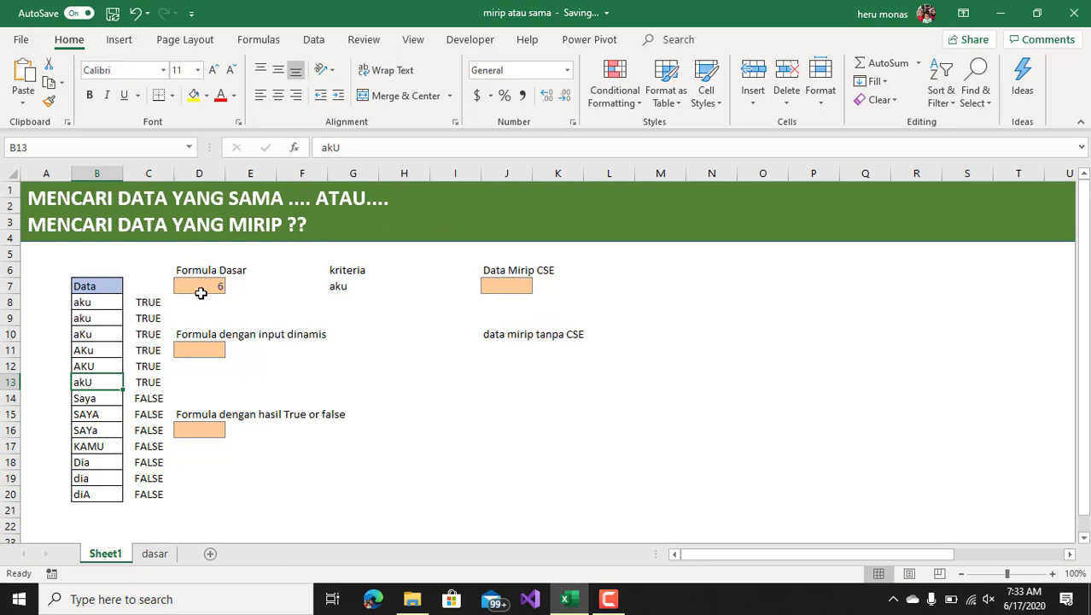
# - Enter =COUNTIF(B8:B20,G7) in D11 under Formula dengan input dinamis so the count uses the criterion cell
pyautogui.click(206, 341)
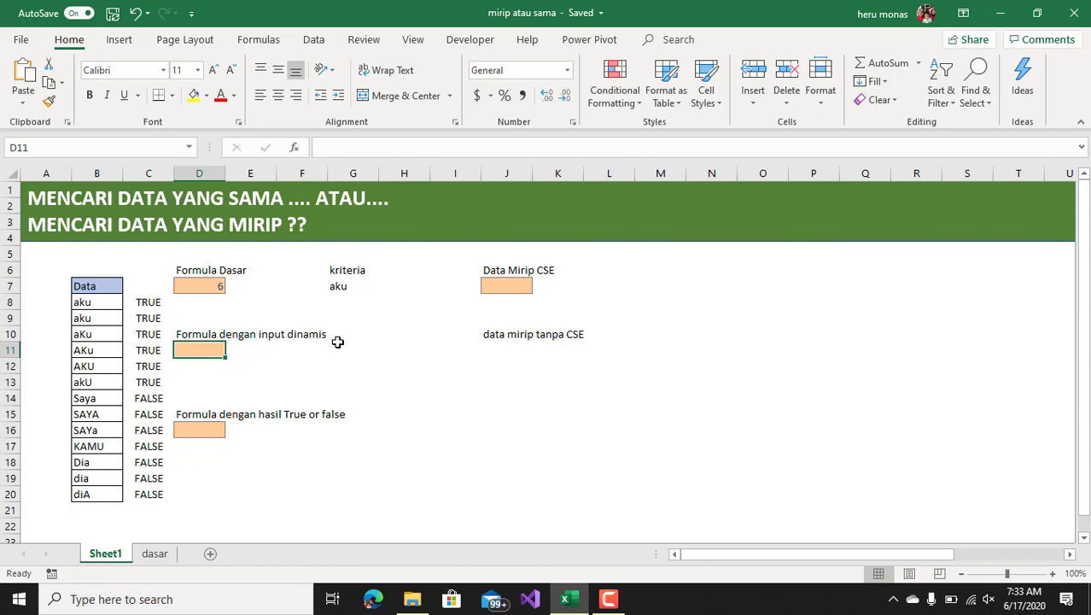
pyautogui.write('=count')
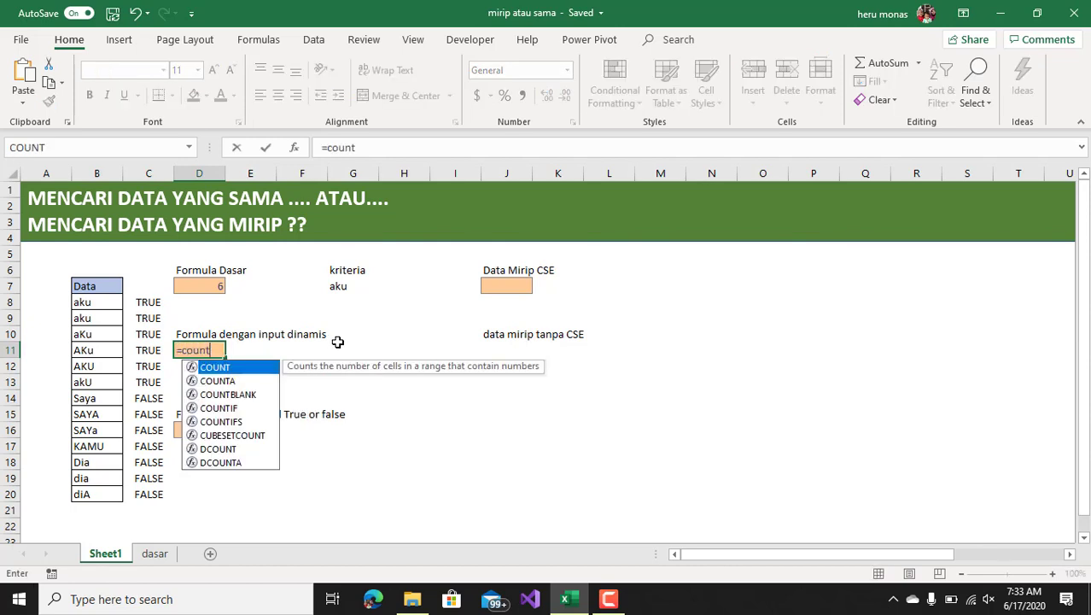
pyautogui.write('if')
pyautogui.press('Tab')
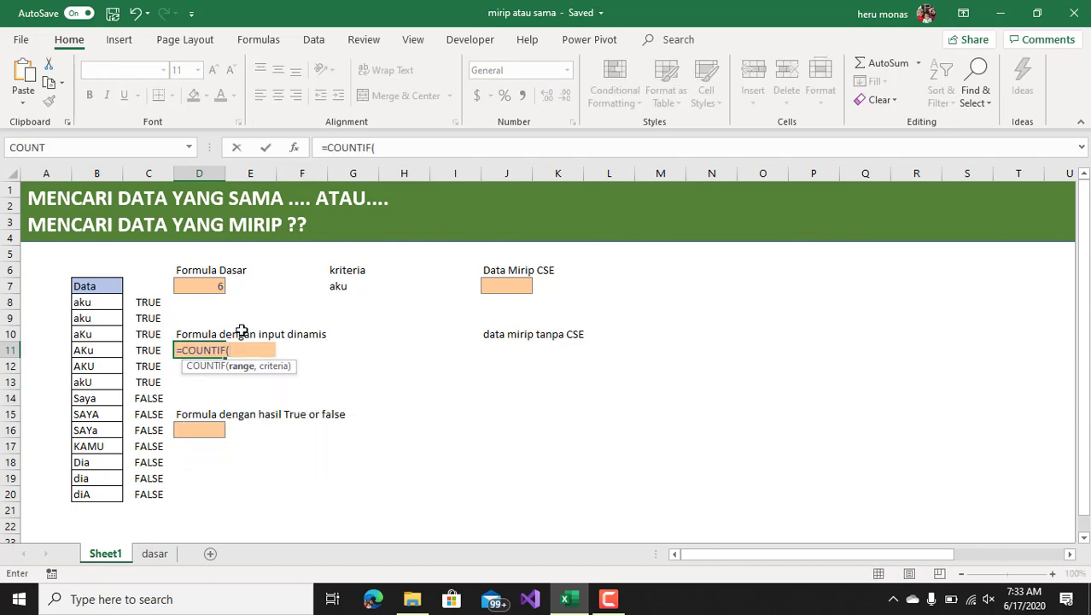
pyautogui.moveTo(104, 307); pyautogui.dragTo(105, 493)
pyautogui.write(',')
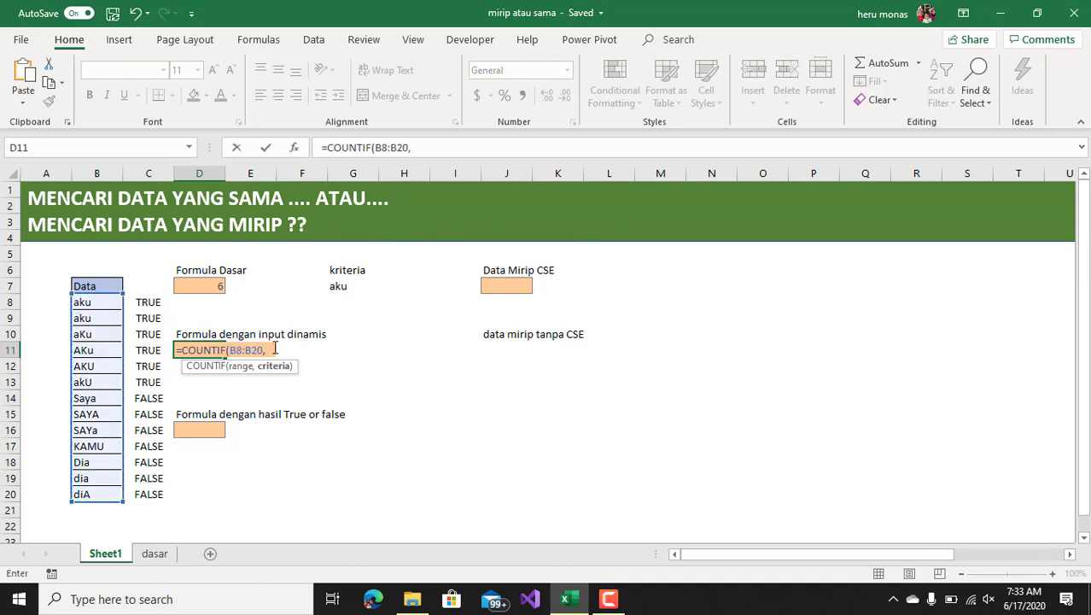
pyautogui.click(353, 286)
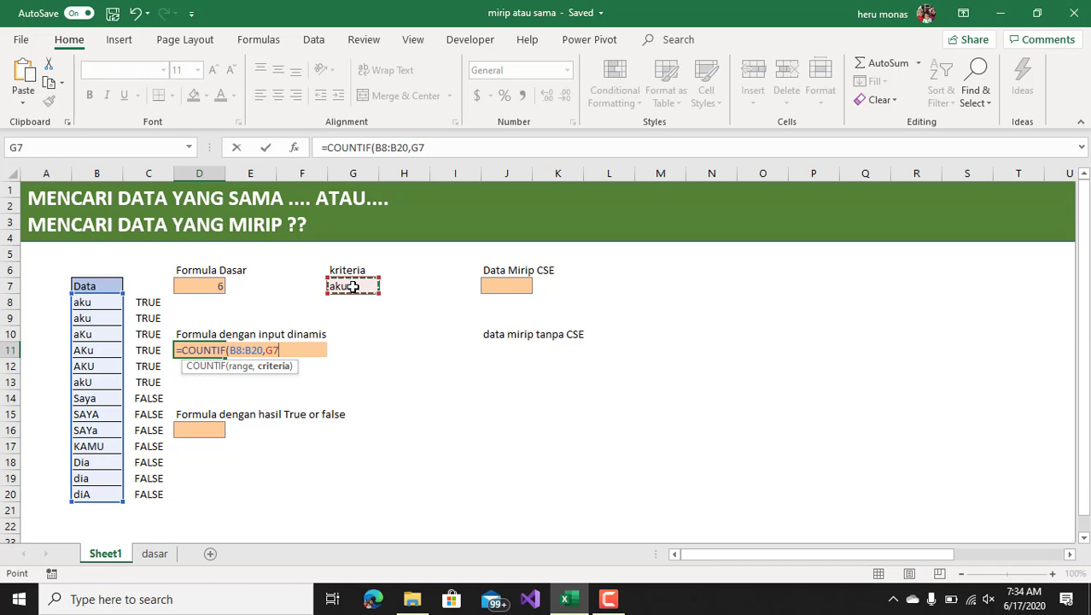
pyautogui.write(')')
pyautogui.press('Return')
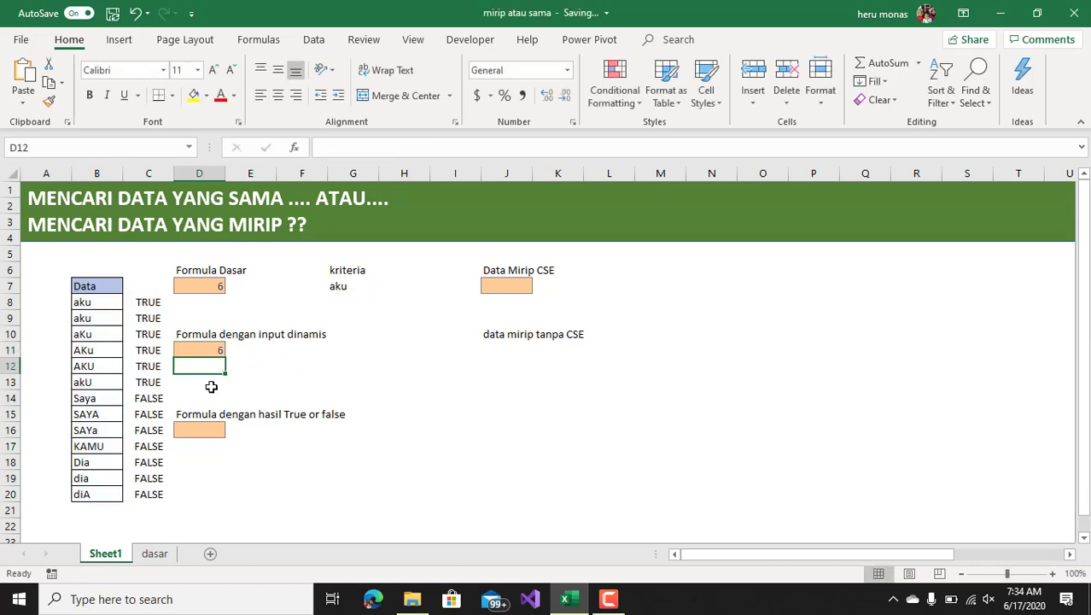
pyautogui.click(200, 350)
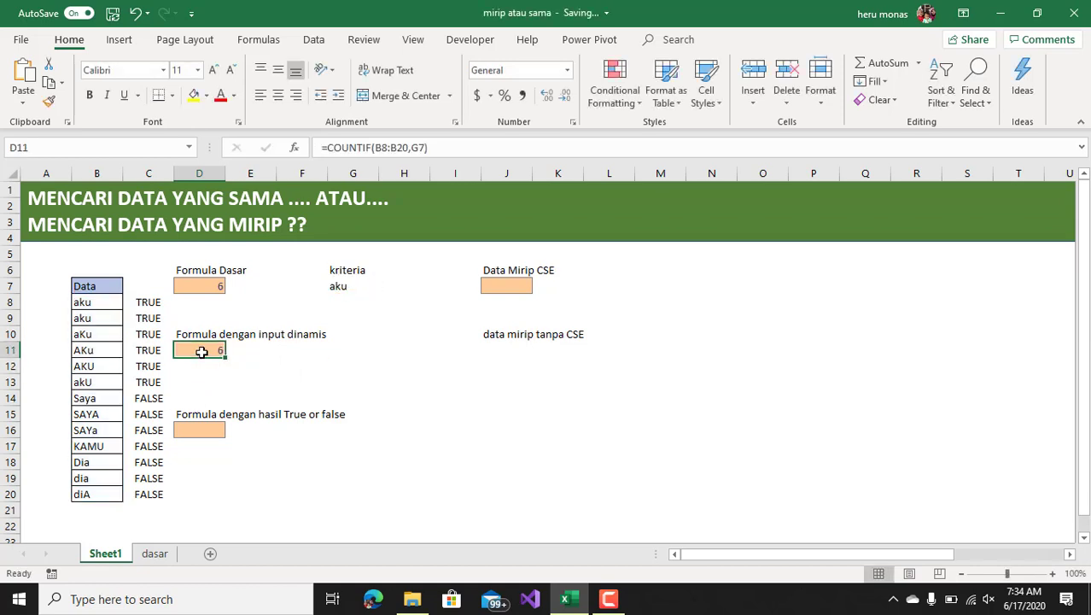
# - Change the criterion in G7 to Saya
pyautogui.click(353, 287)
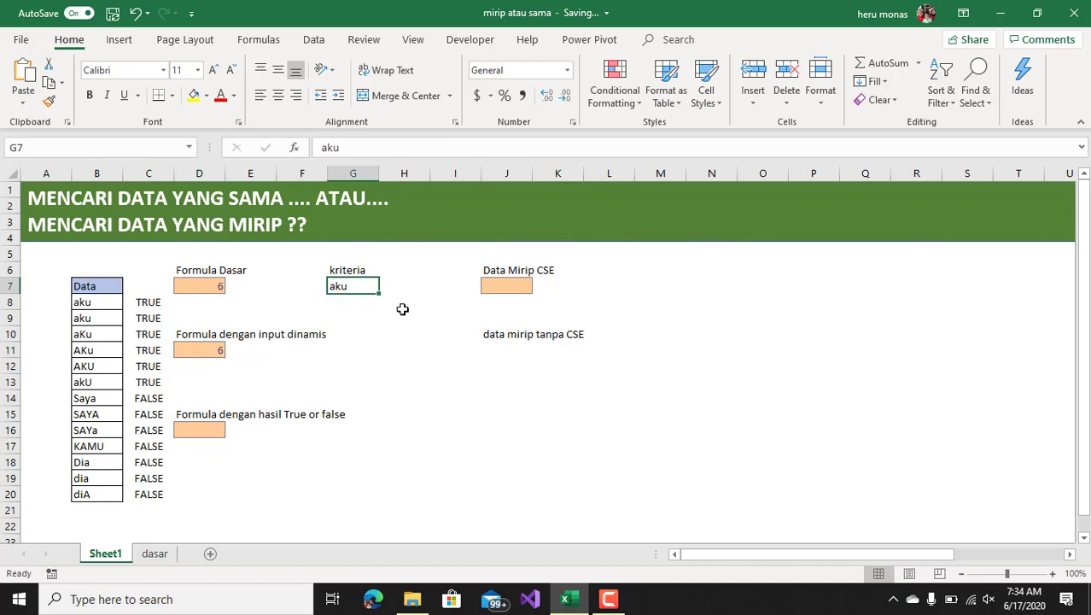
pyautogui.write('Say')
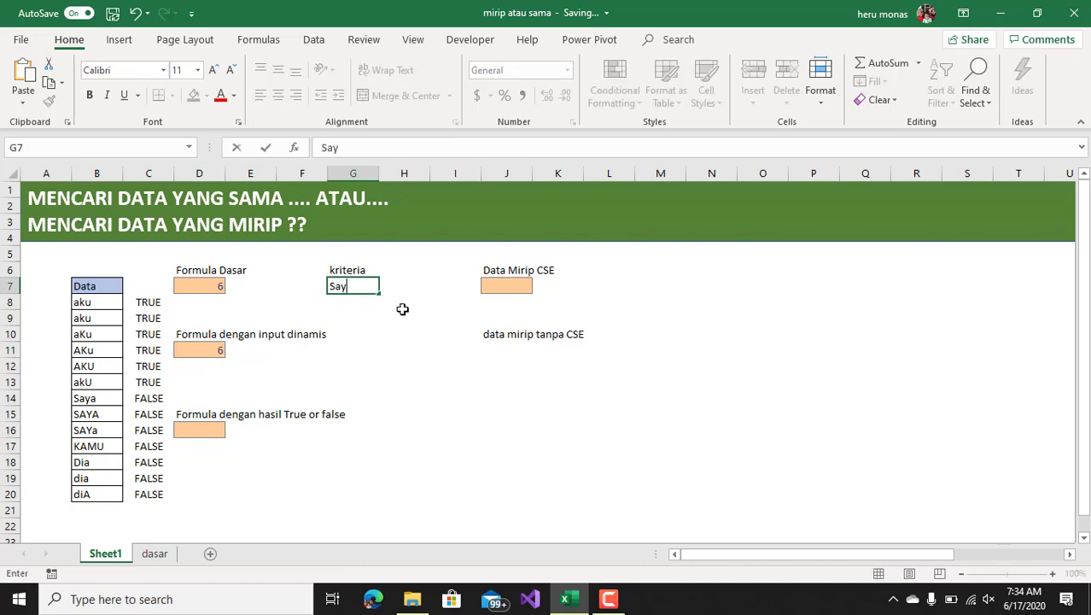
pyautogui.write('a')
pyautogui.press('Return')
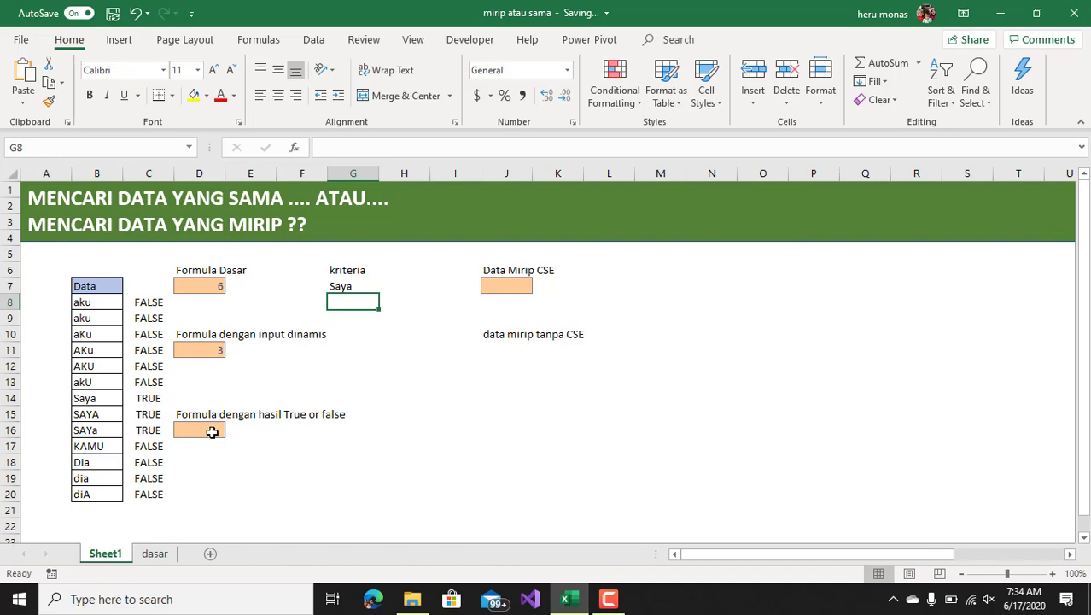
# - Copy the label mengetahui data ganda ataukah tidak from E10 of the dasar sheet into E16 of Sheet1
pyautogui.click(143, 559)
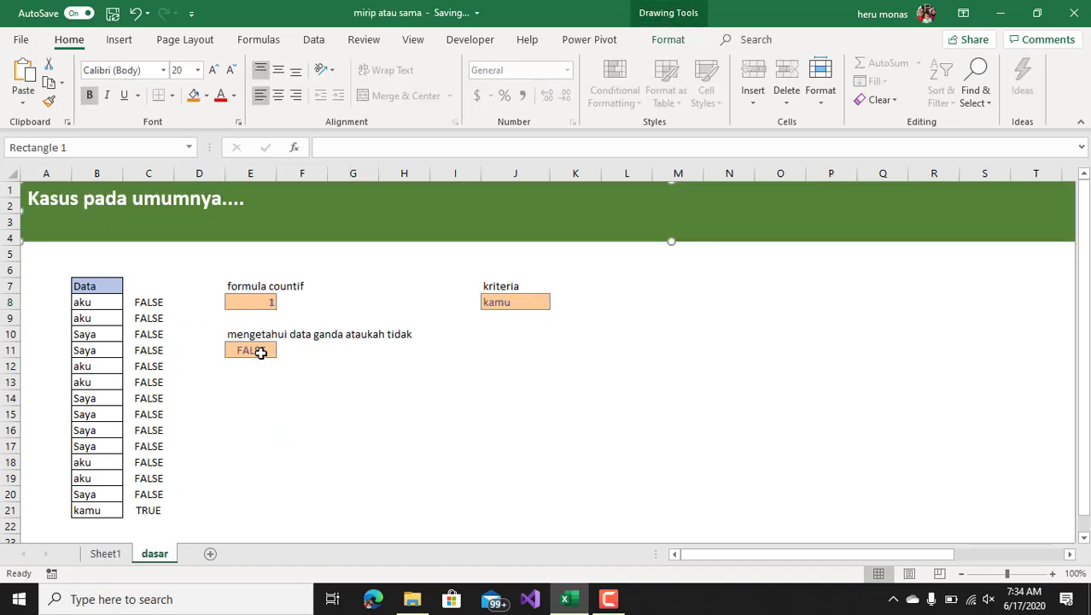
pyautogui.click(258, 333)
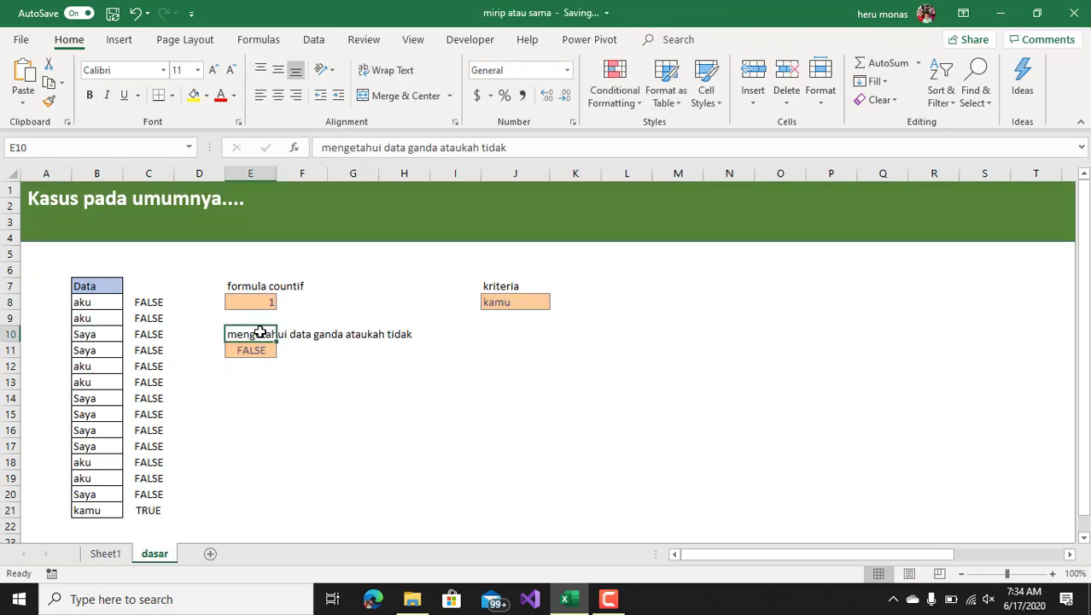
pyautogui.hotkey('ctrl', 'c')
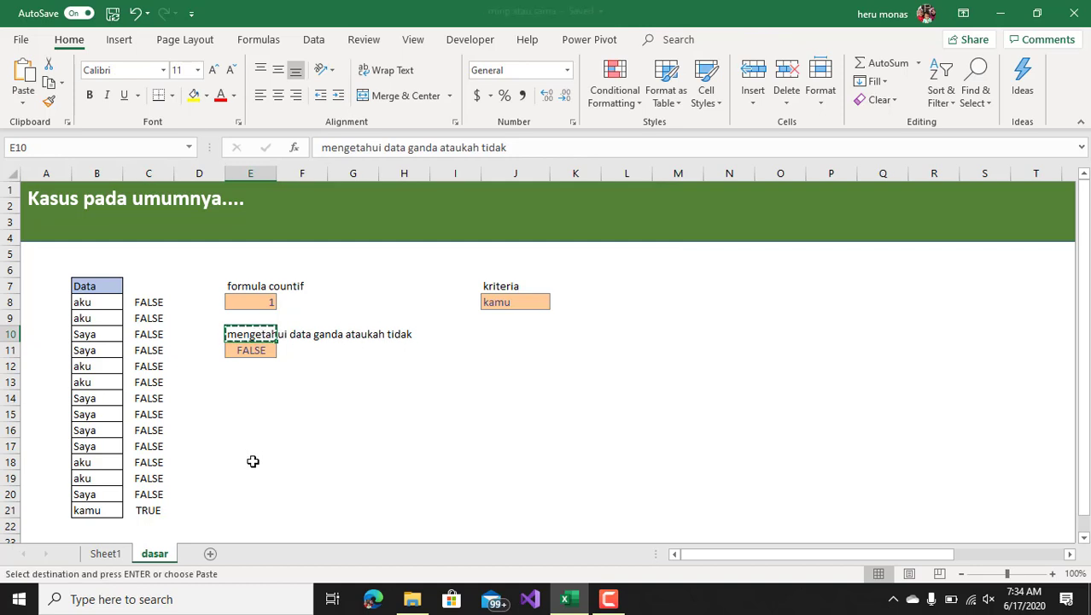
pyautogui.click(114, 559)
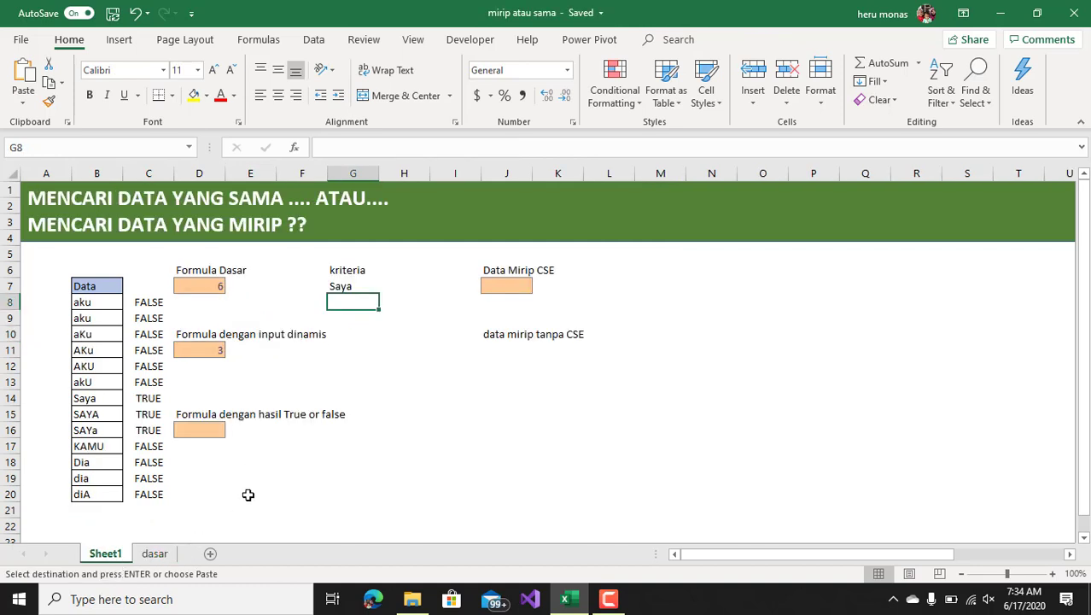
pyautogui.click(243, 429)
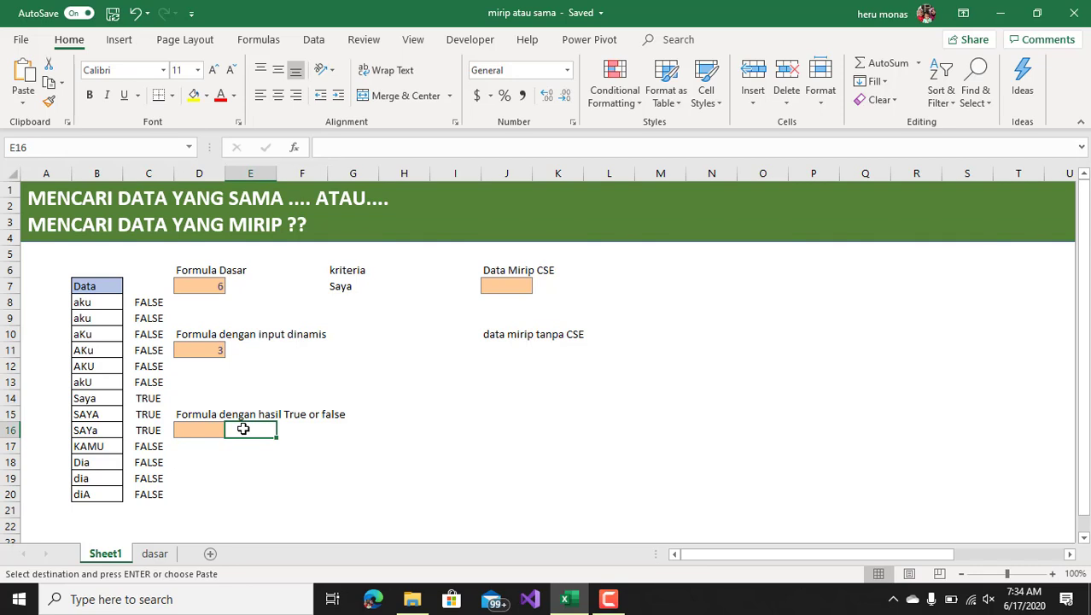
pyautogui.hotkey('ctrl', 'v')
pyautogui.click(269, 450)
# - Reuse the COUNTIF formula from D11 in D16 and extend it to =COUNTIF(B8:B20,G7)>1 for a true-or-false duplicate check
pyautogui.click(210, 431)
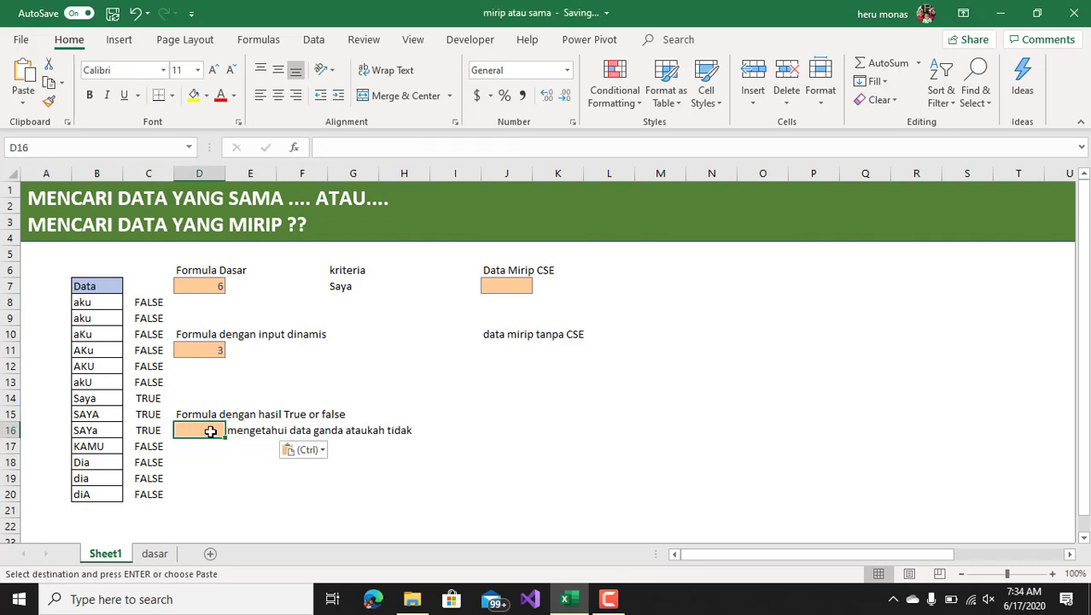
pyautogui.click(218, 352)
pyautogui.moveTo(461, 150); pyautogui.dragTo(240, 142)
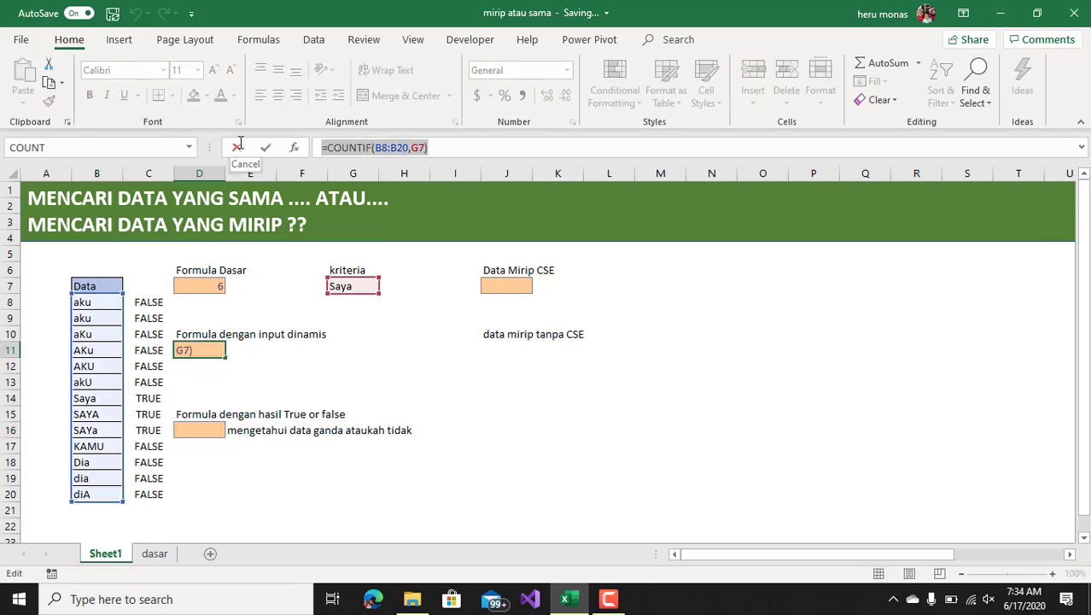
pyautogui.click(240, 143)
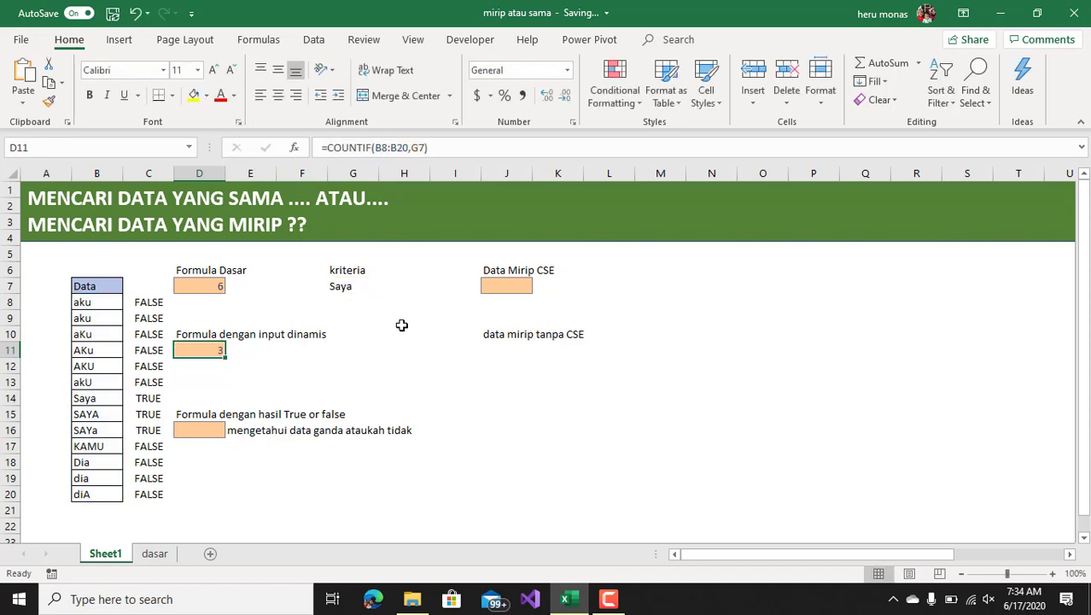
pyautogui.click(205, 429)
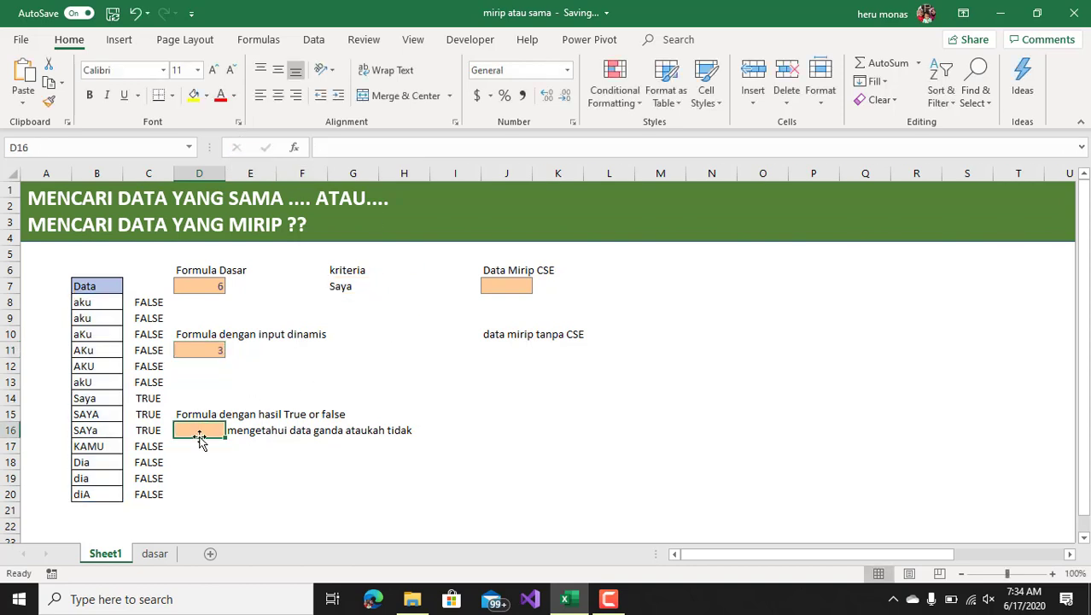
pyautogui.click(386, 152)
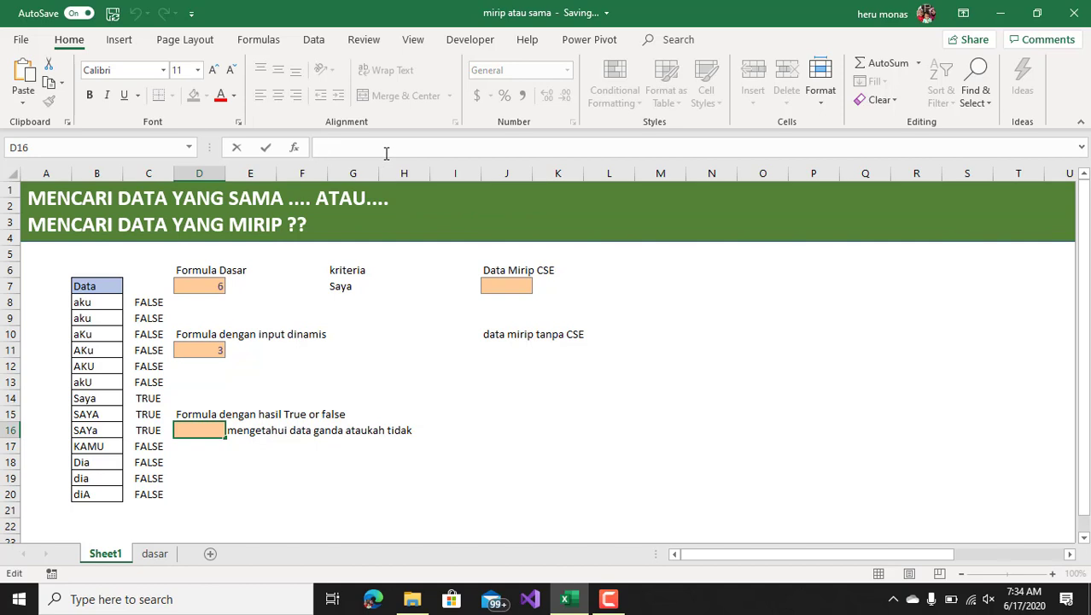
pyautogui.hotkey('ctrl', 'v')
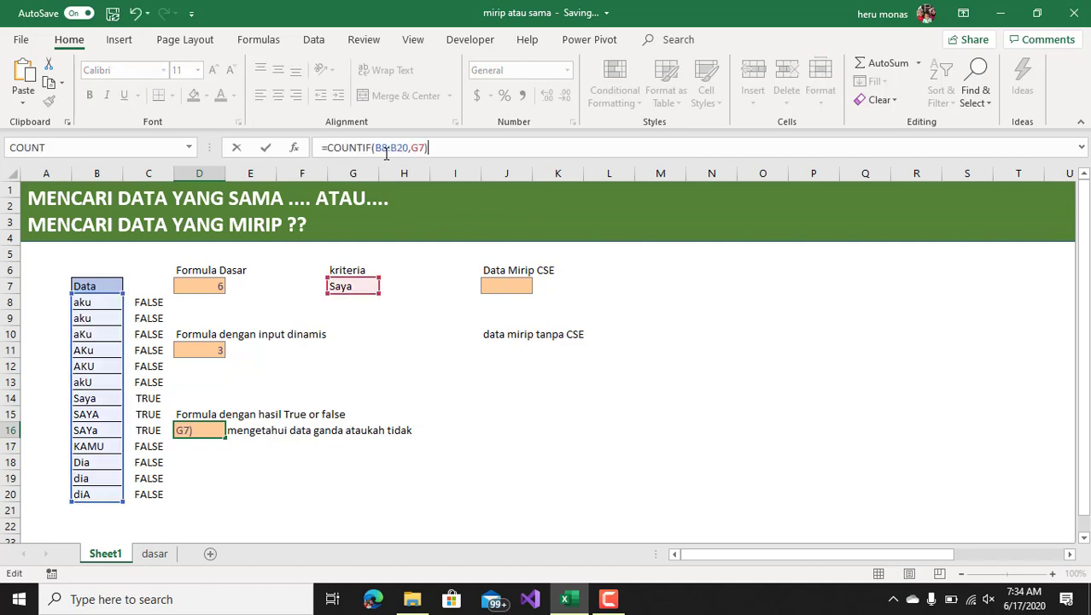
pyautogui.write('>1')
pyautogui.press('Return')
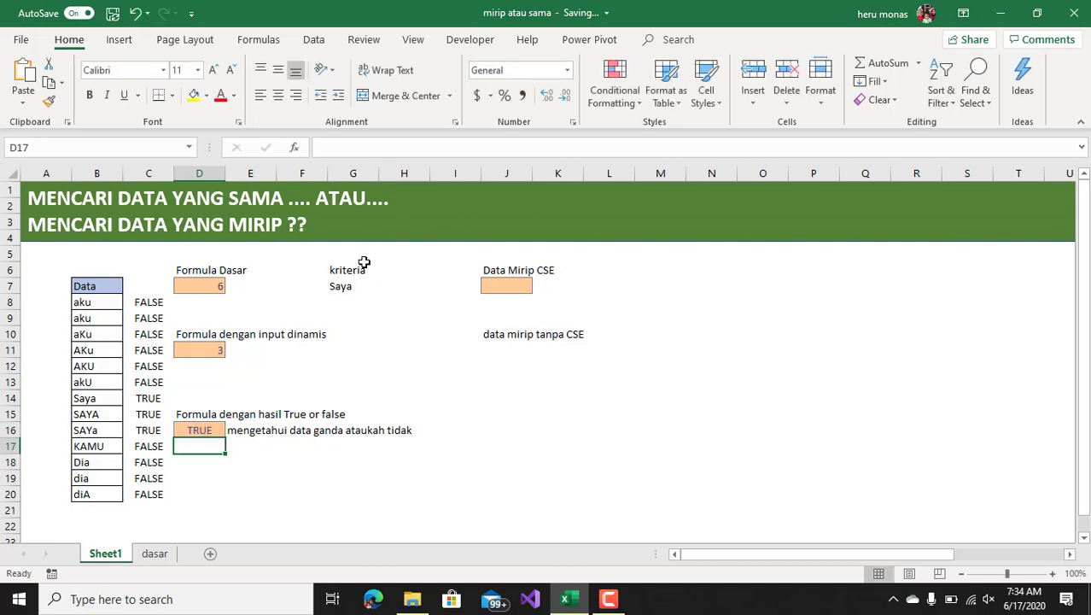
pyautogui.click(209, 432)
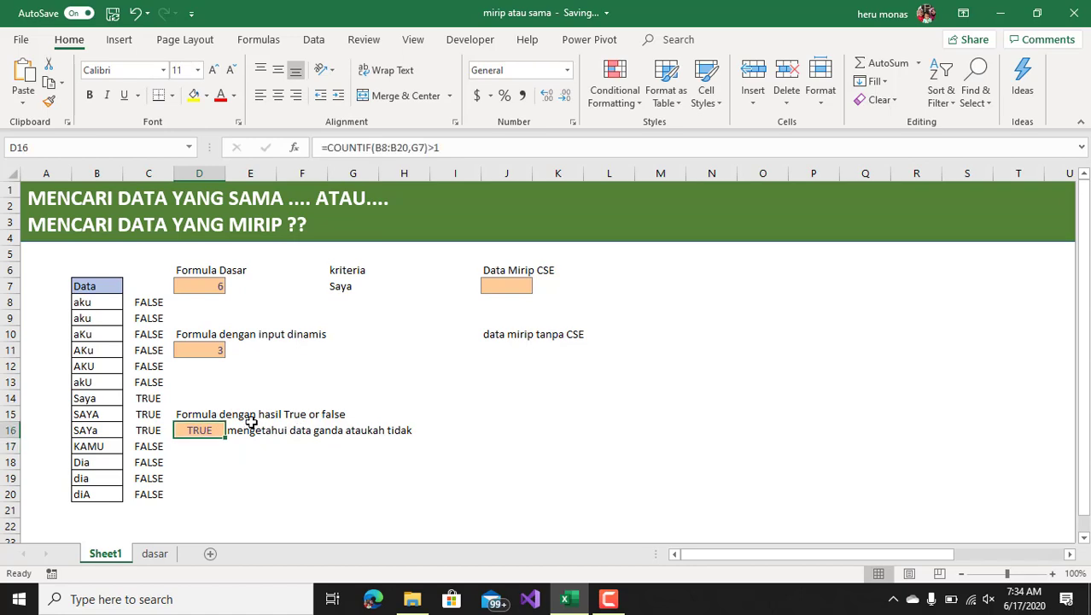
pyautogui.click(214, 347)
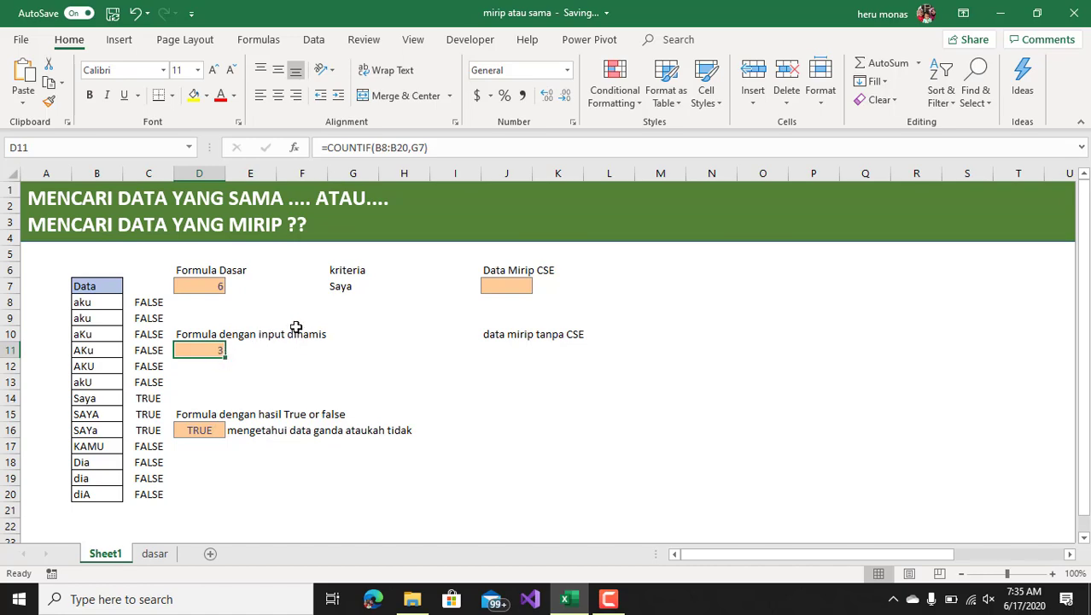
# - Set the criterion in G7 to aku and review the differently capitalised entries in B8:B12
pyautogui.click(345, 288)
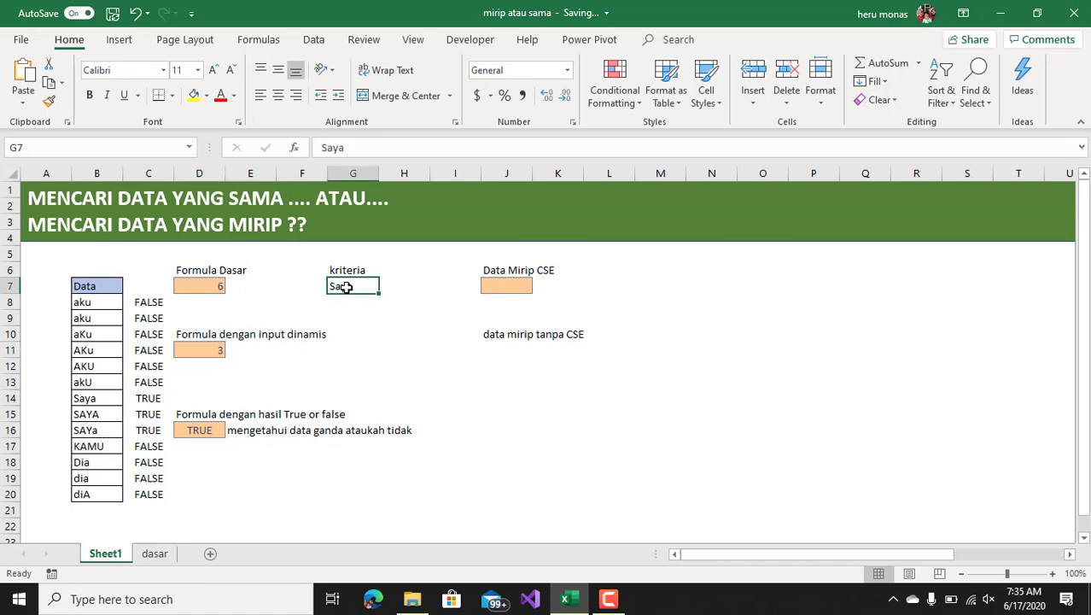
pyautogui.write('aku')
pyautogui.press('Return')
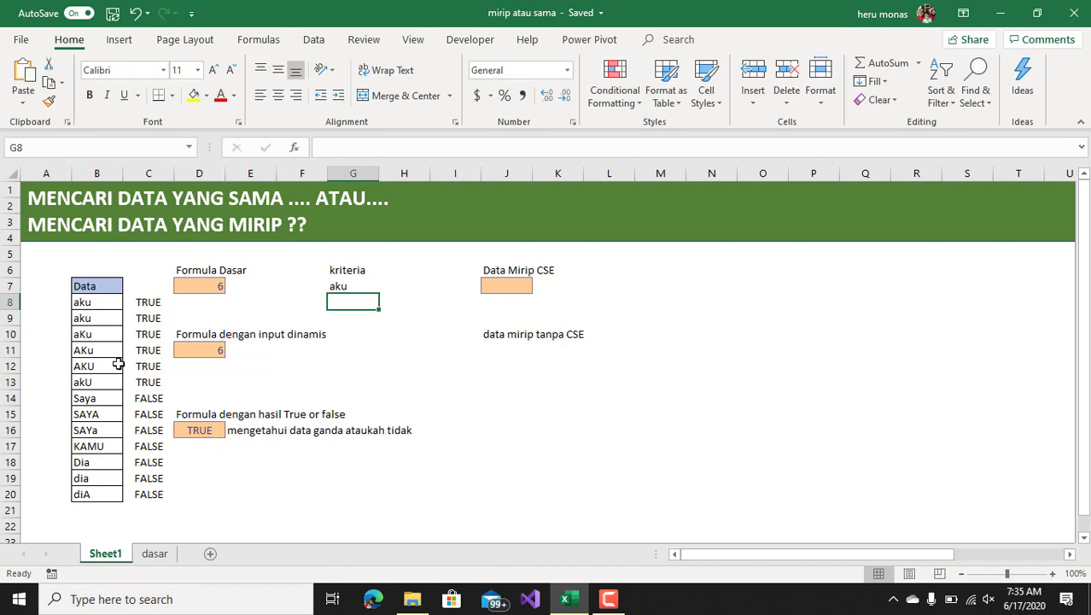
pyautogui.click(97, 301)
pyautogui.click(106, 367)
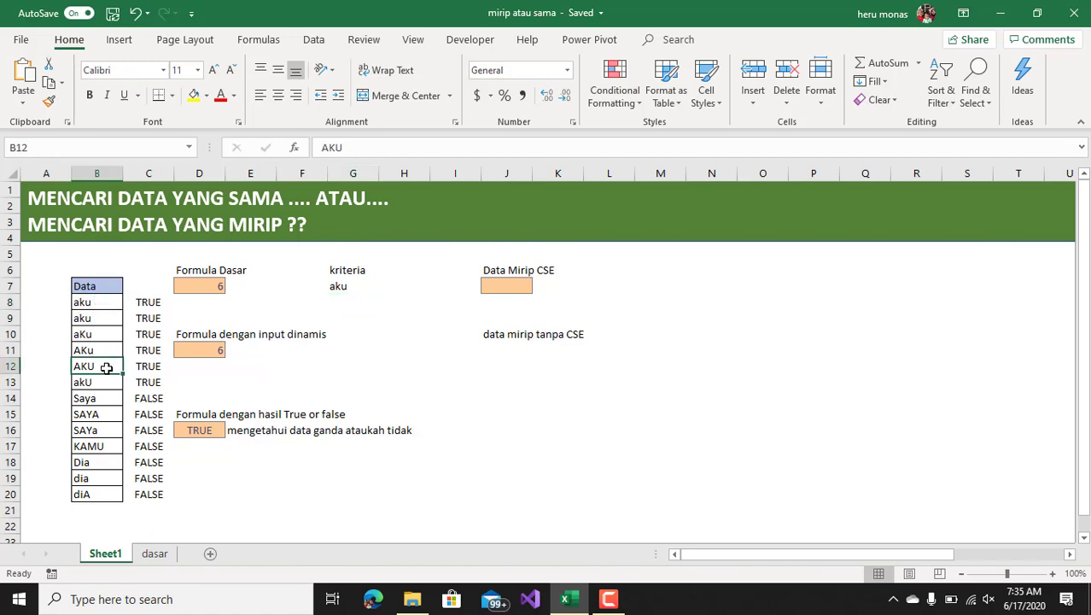
pyautogui.click(112, 350)
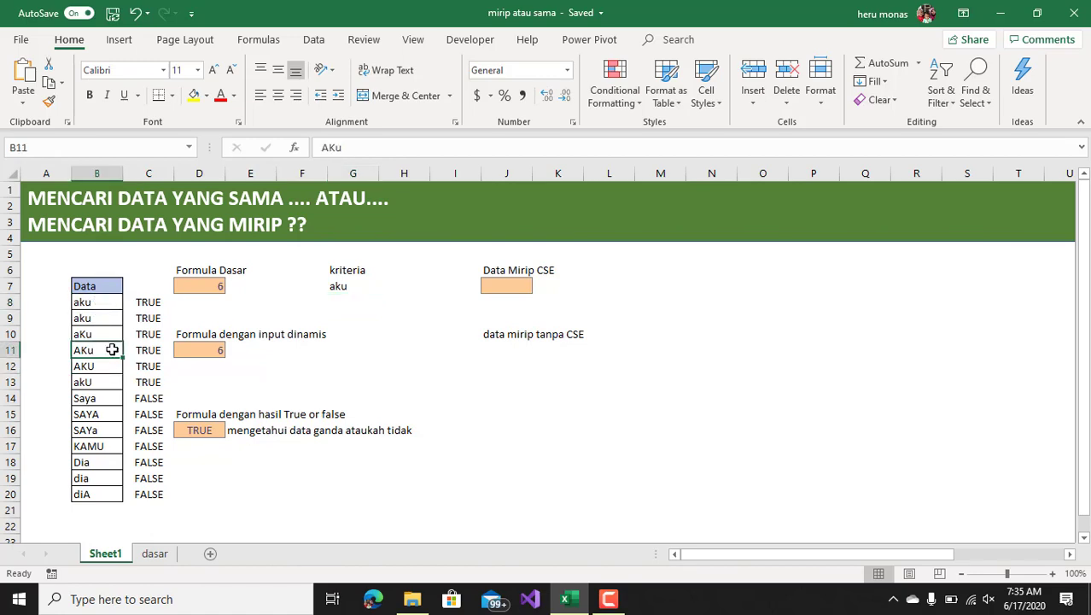
pyautogui.click(115, 334)
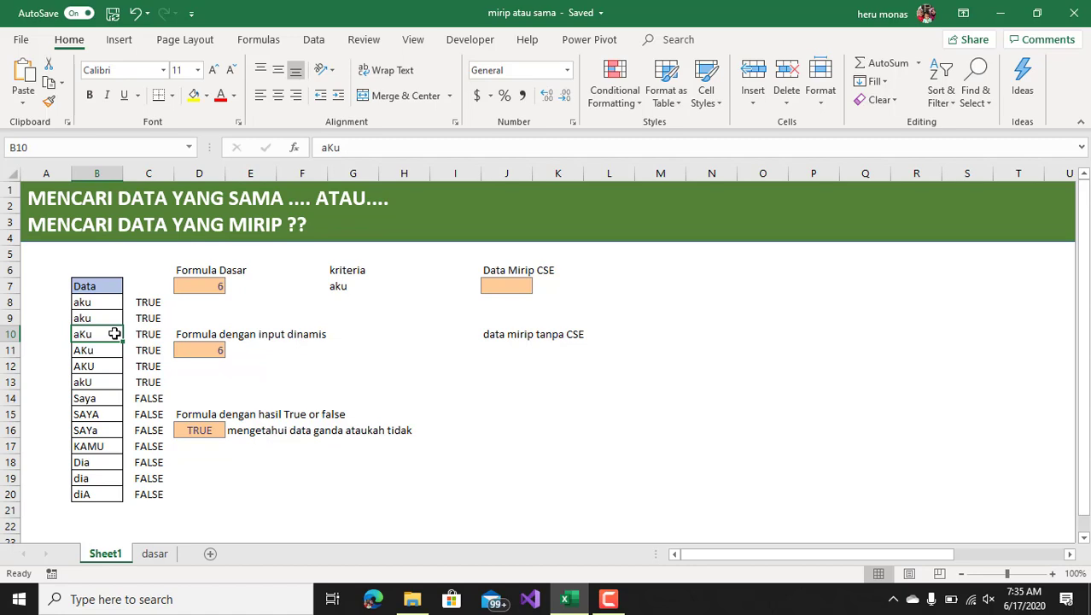
# - Clear the comparison formulas in C8:C20, and restore them
pyautogui.moveTo(145, 301); pyautogui.dragTo(147, 494)
pyautogui.press('Delete')
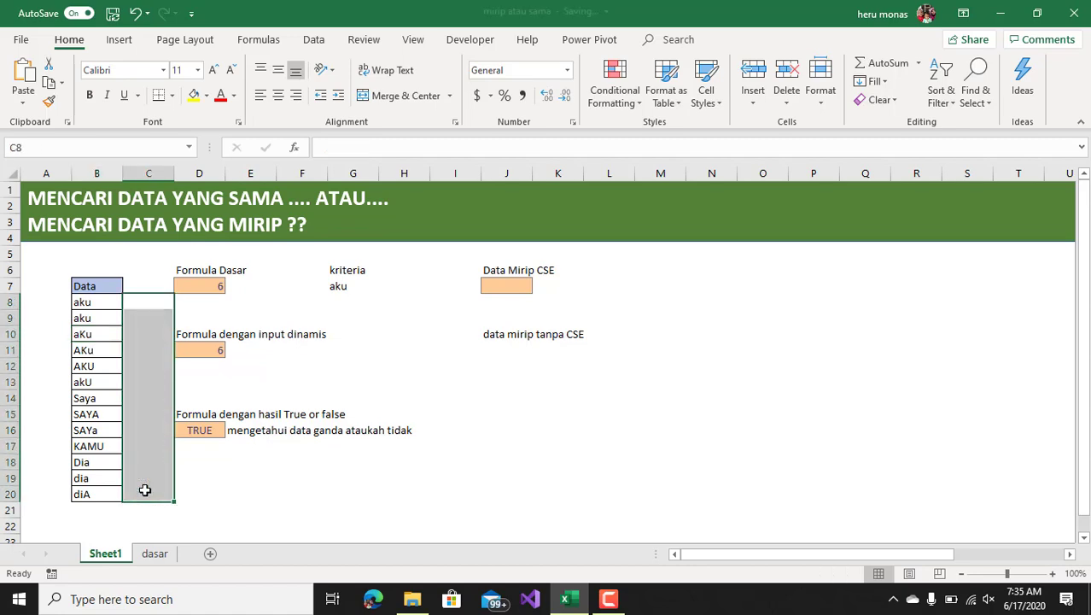
pyautogui.click(231, 483)
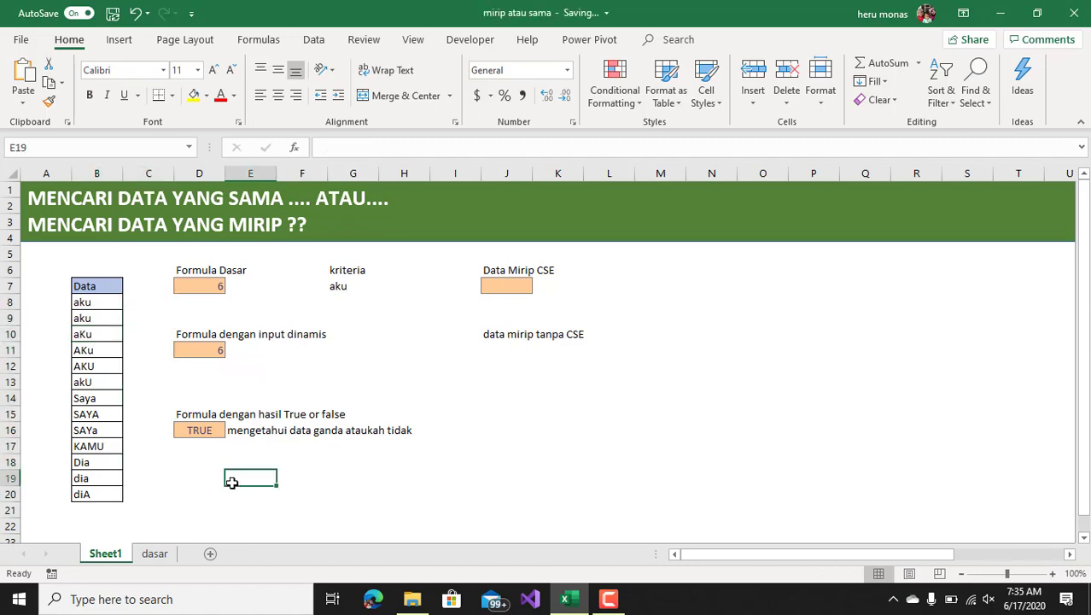
pyautogui.click(141, 301)
pyautogui.hotkey('ctrl', 'v')
pyautogui.click(146, 298)
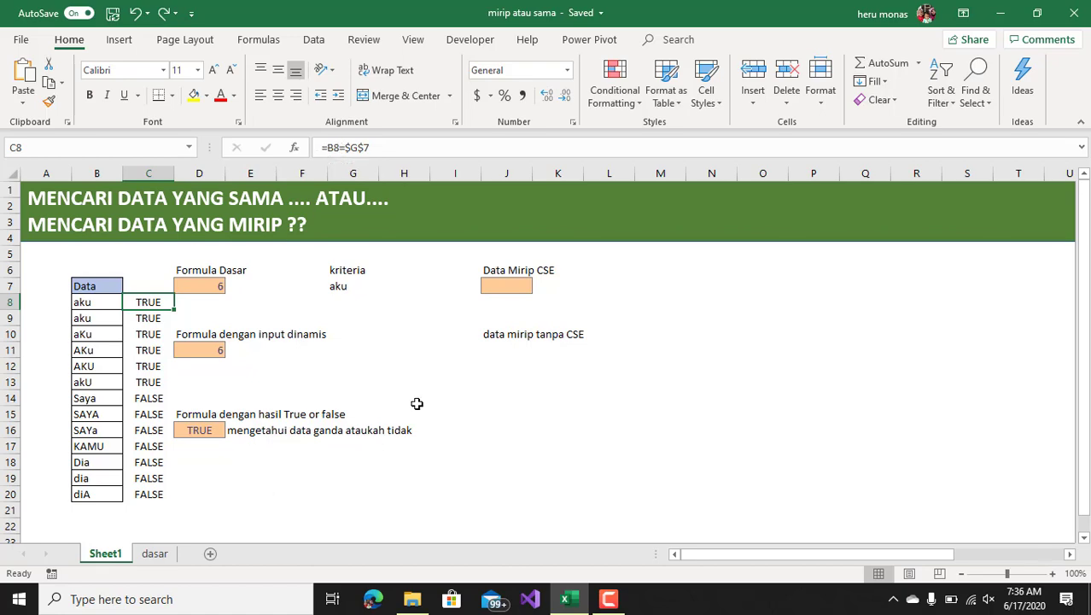
# - Enter =B8:B20=G7 in D19 to compare the whole data range with the criterion cell in one formula
pyautogui.click(199, 475)
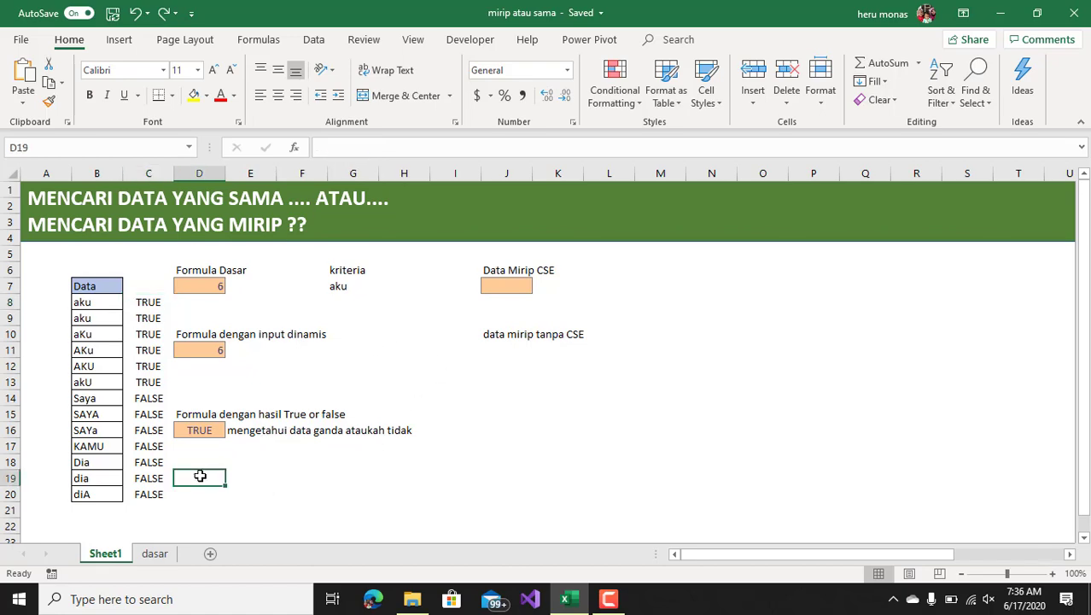
pyautogui.write('=')
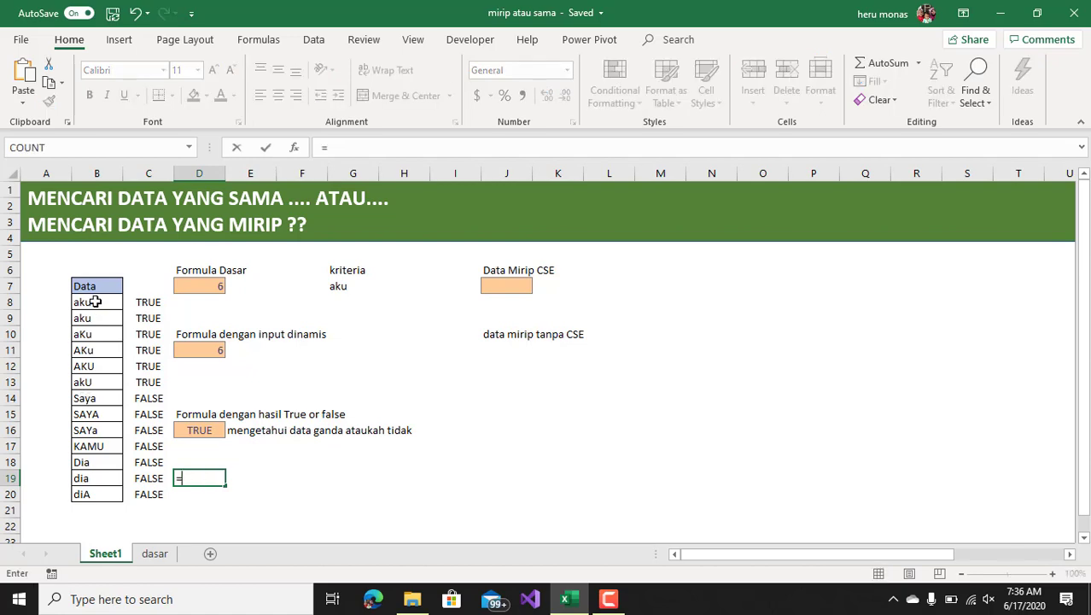
pyautogui.moveTo(94, 298); pyautogui.dragTo(81, 494)
pyautogui.write('=')
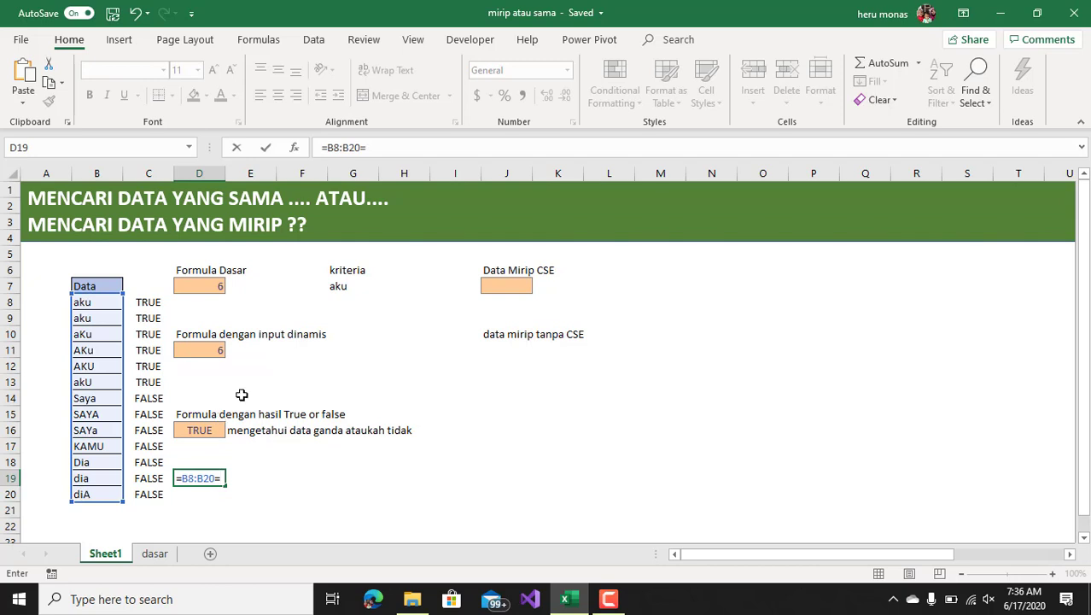
pyautogui.click(348, 293)
pyautogui.press('Return')
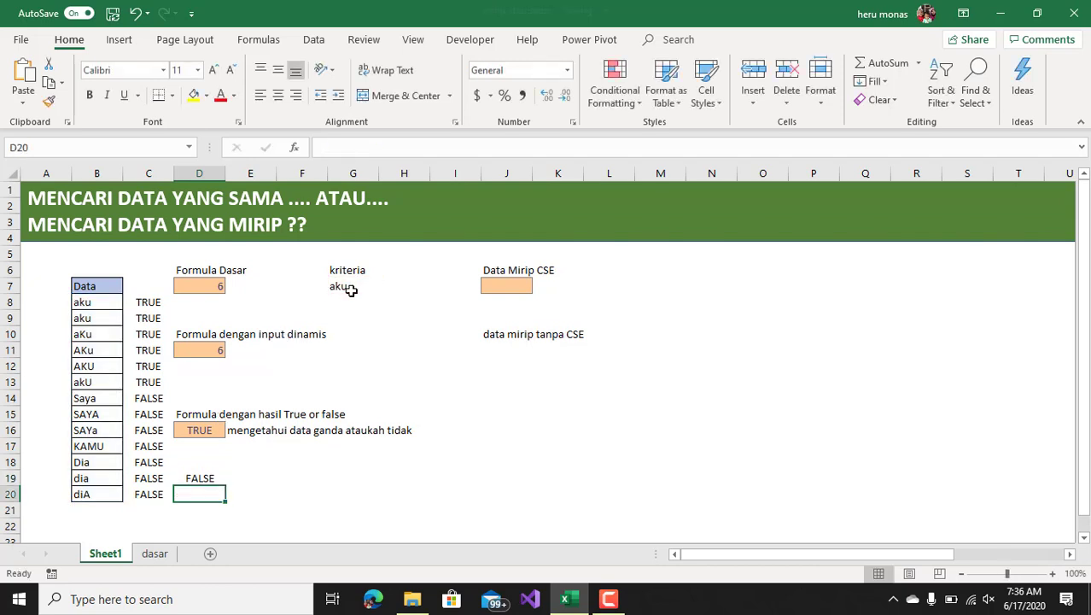
# - Examine the range comparison formula in D19 and its referenced cells without changing it
pyautogui.click(210, 477)
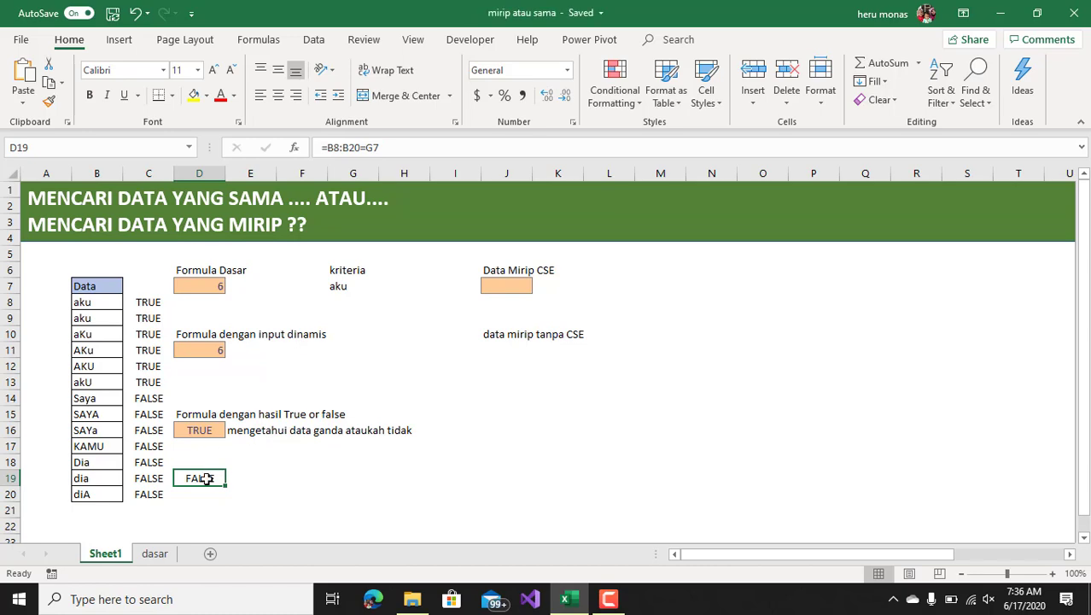
pyautogui.click(403, 147)
pyautogui.moveTo(403, 148); pyautogui.dragTo(278, 141)
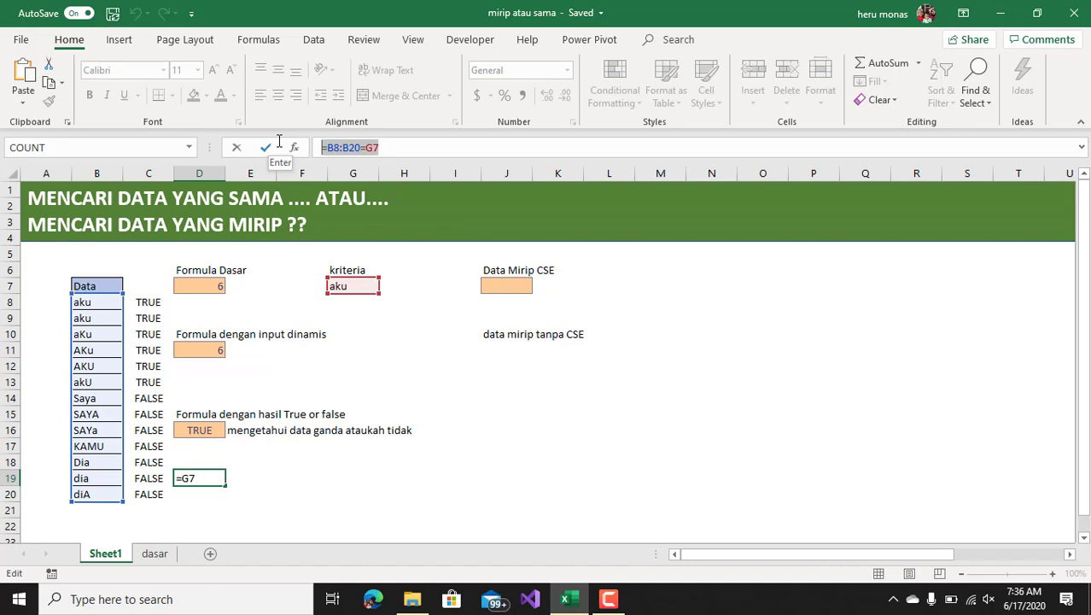
pyautogui.click(390, 351)
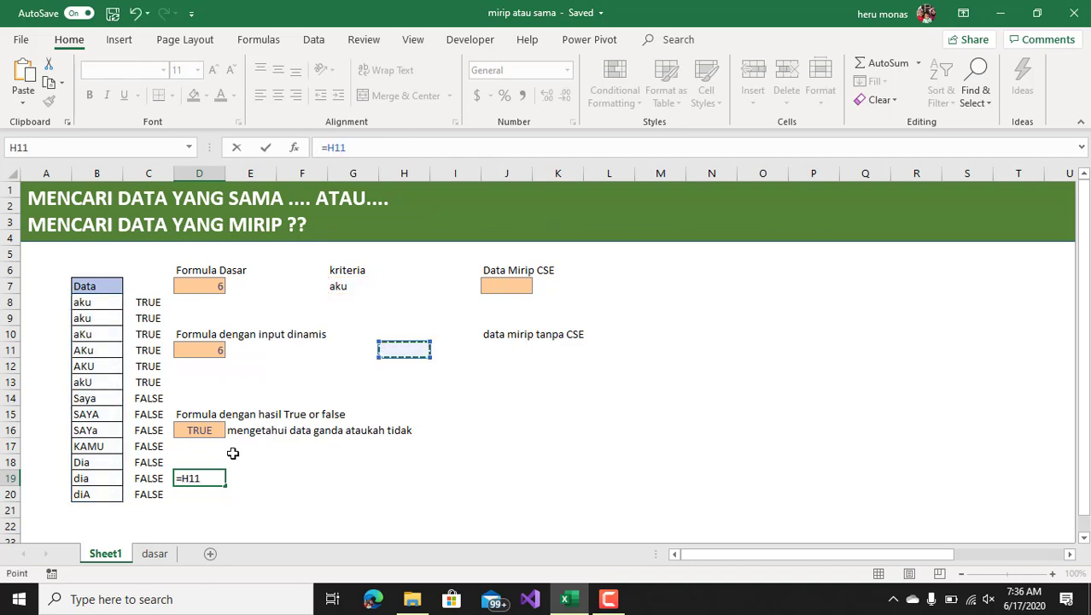
pyautogui.press('Escape')
pyautogui.moveTo(391, 152); pyautogui.dragTo(323, 152)
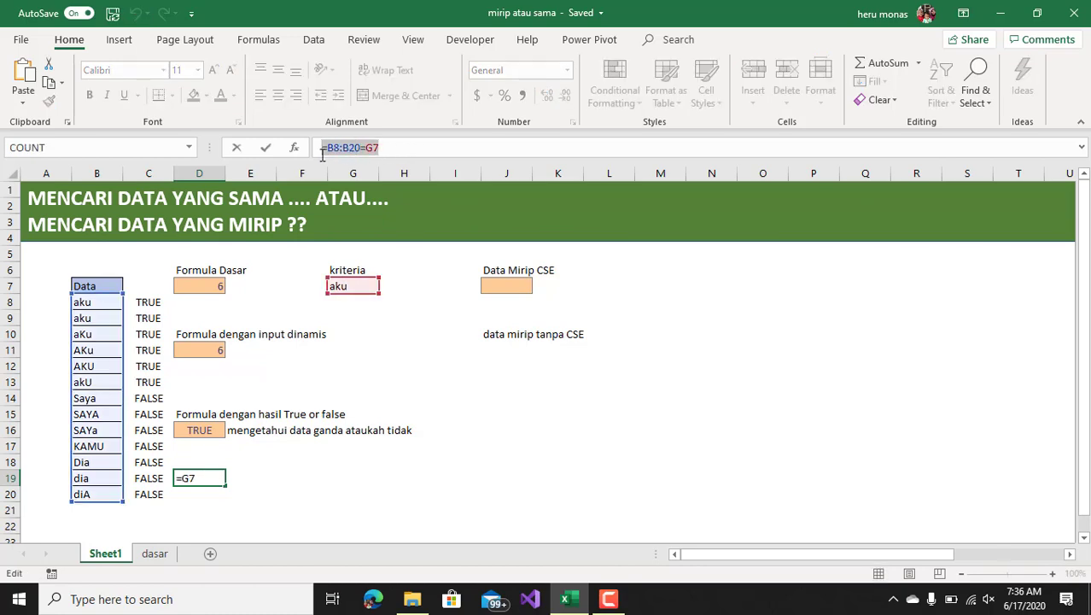
pyautogui.click(375, 463)
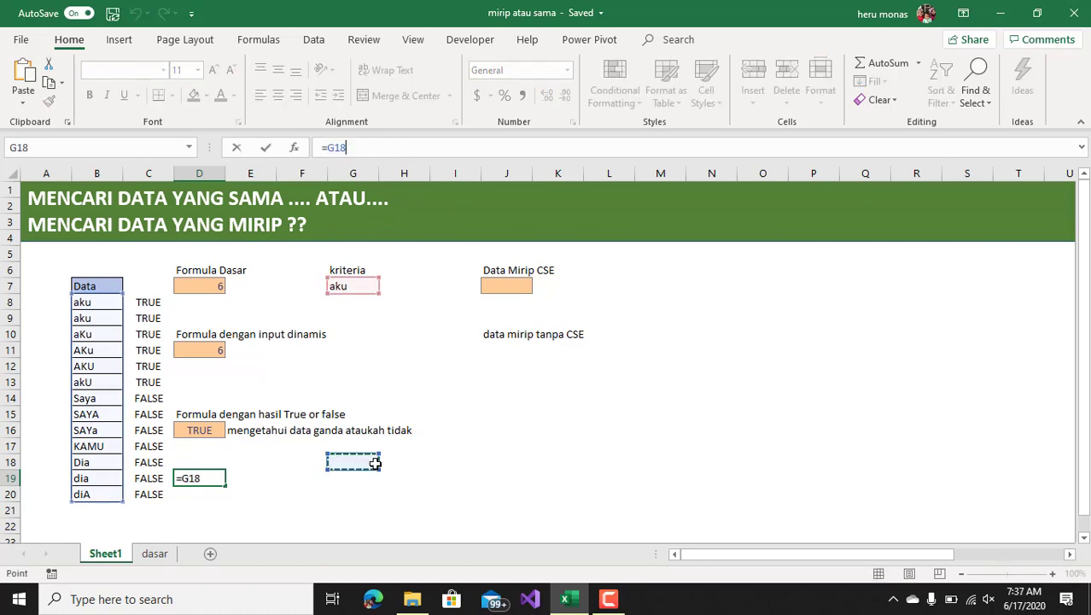
pyautogui.press('Escape')
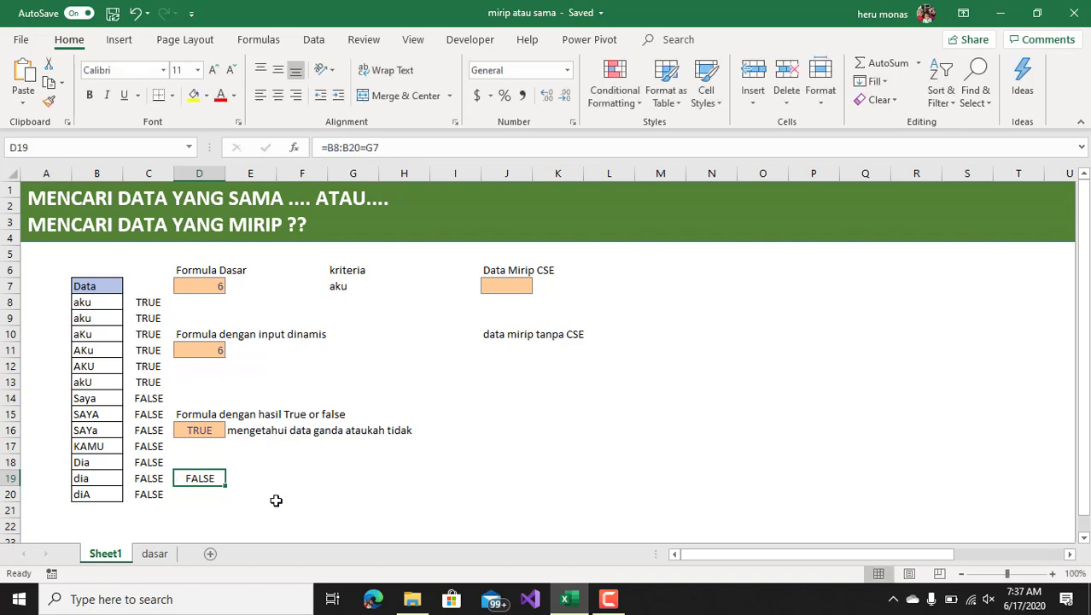
pyautogui.click(274, 498)
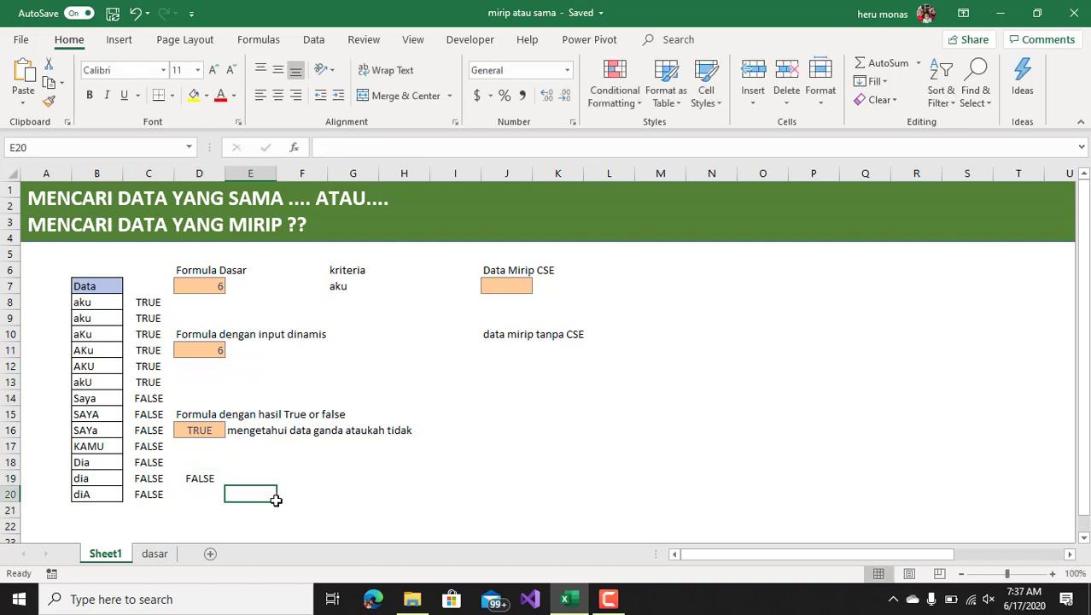
pyautogui.click(351, 504)
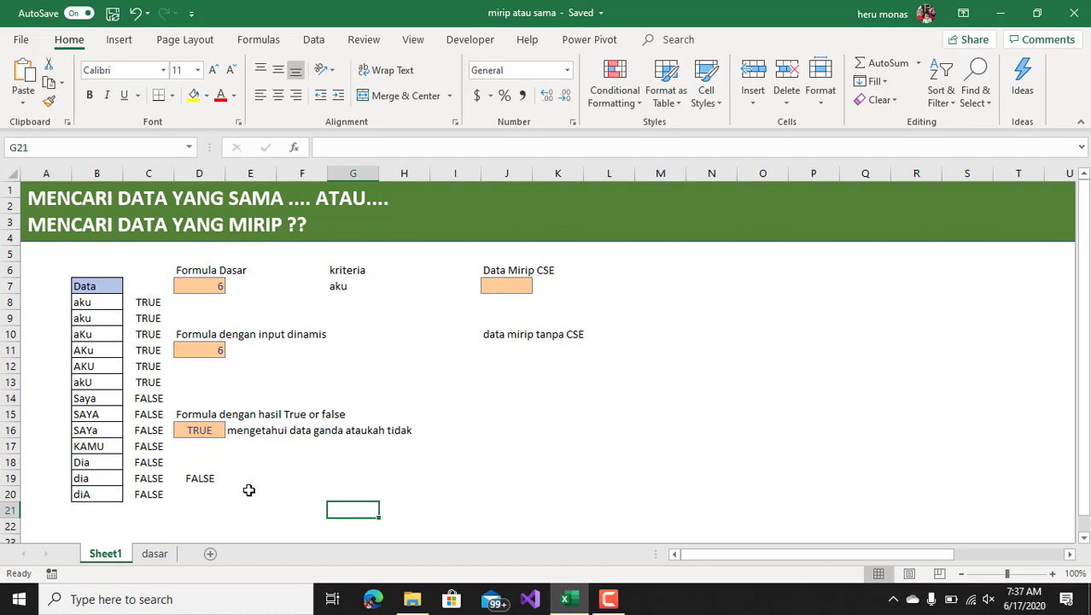
pyautogui.click(205, 478)
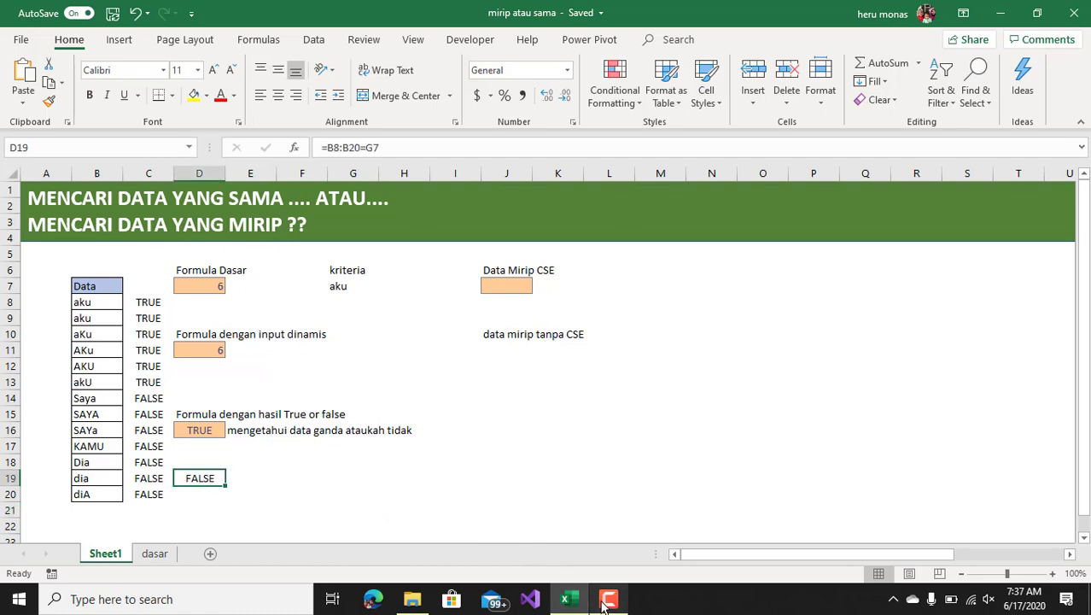
pyautogui.moveTo(603, 604)
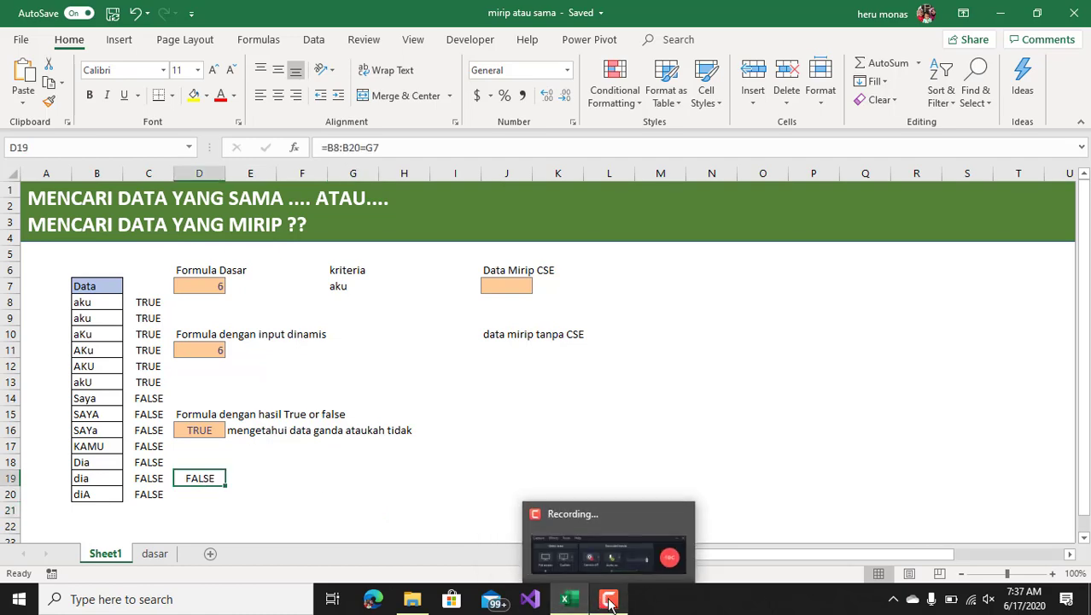
pyautogui.click(607, 602)
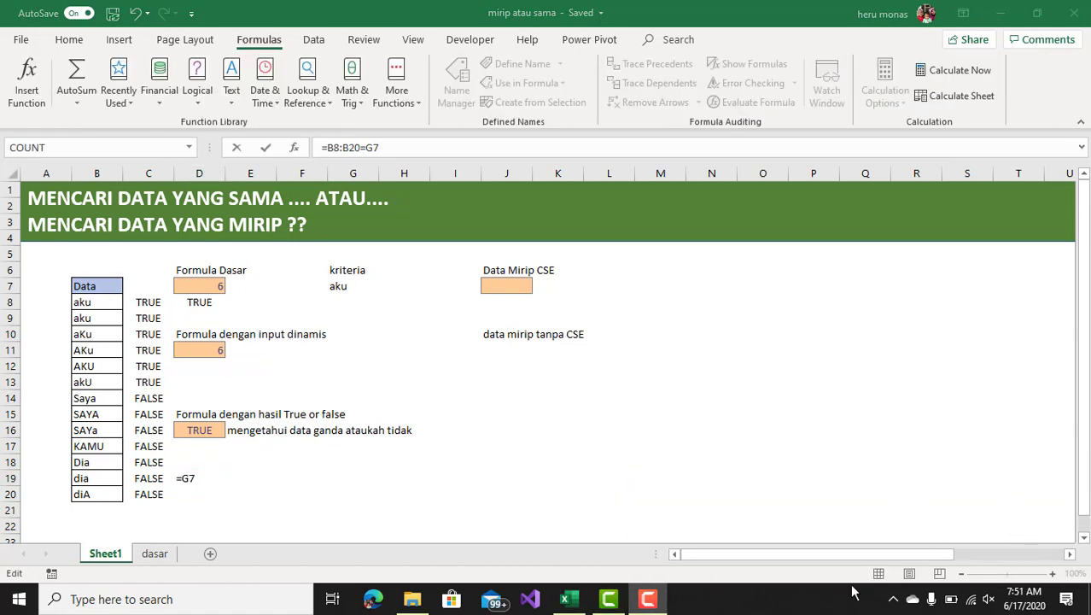
# - Replace the formula in D19 with =B8:B20=G7 and review its range and criterion references
pyautogui.click(464, 456)
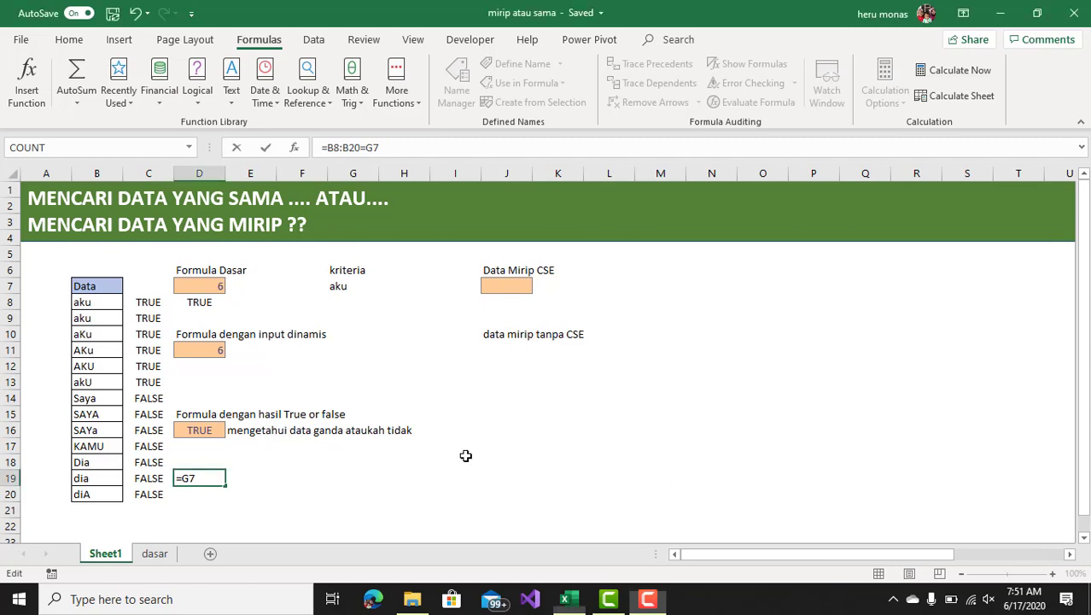
pyautogui.hotkey('ctrl', 'Return')
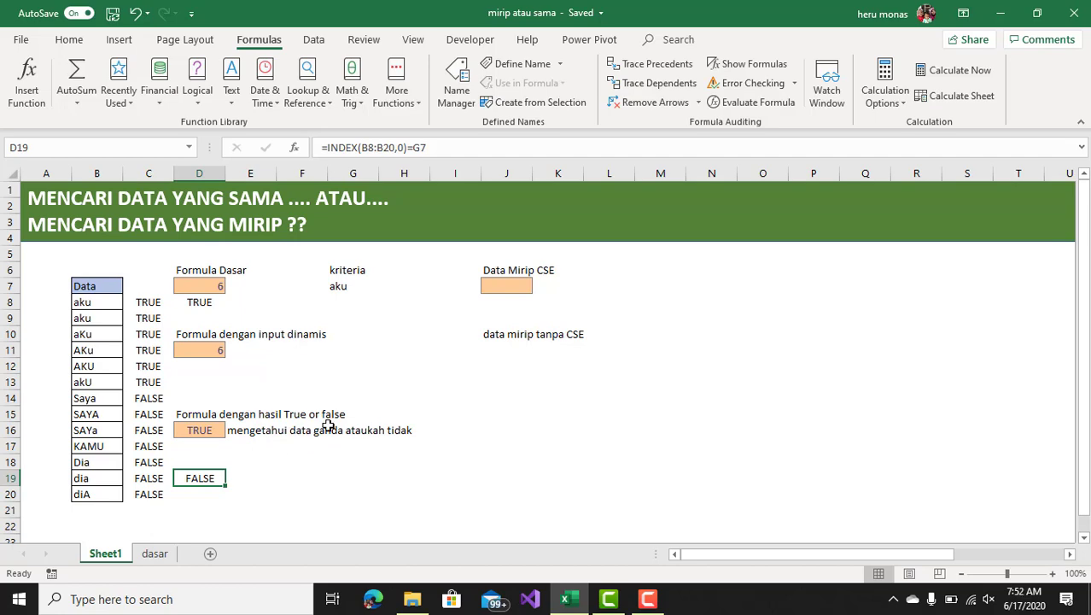
pyautogui.moveTo(464, 147); pyautogui.dragTo(294, 152)
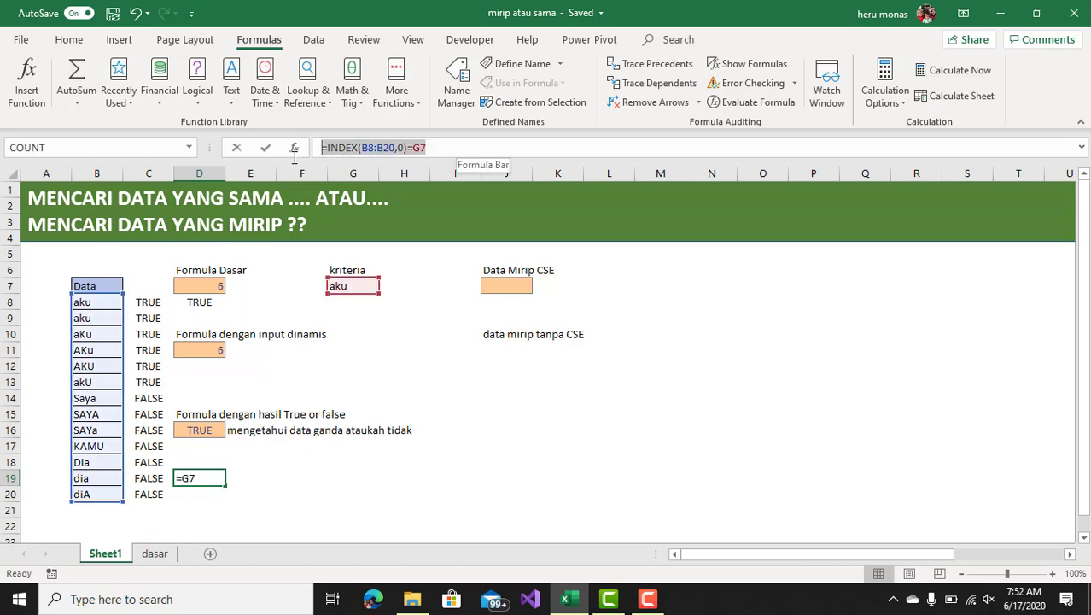
pyautogui.write('=')
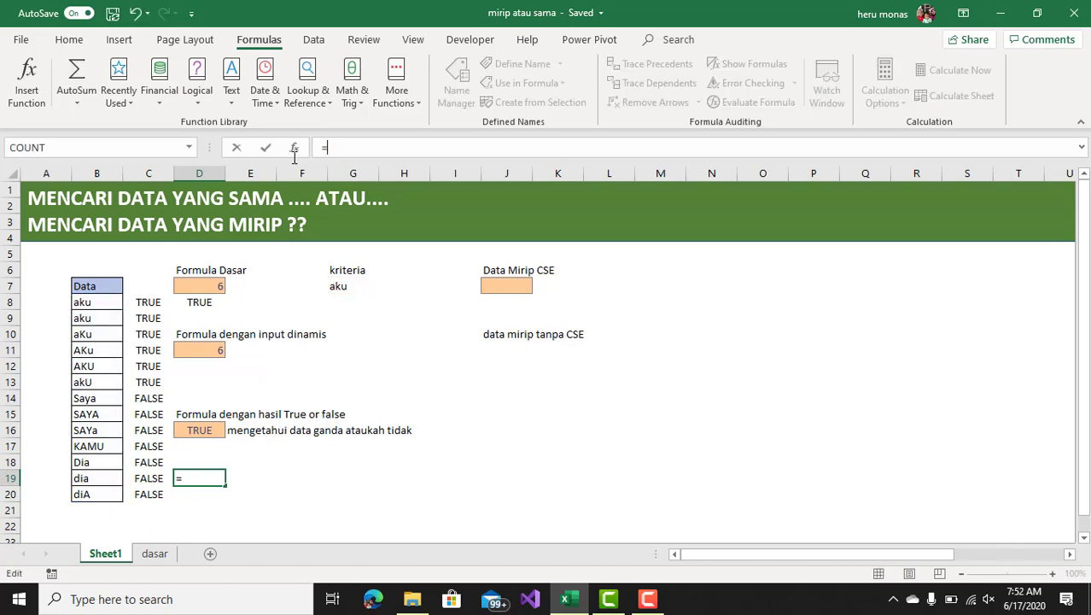
pyautogui.moveTo(101, 303); pyautogui.dragTo(87, 485)
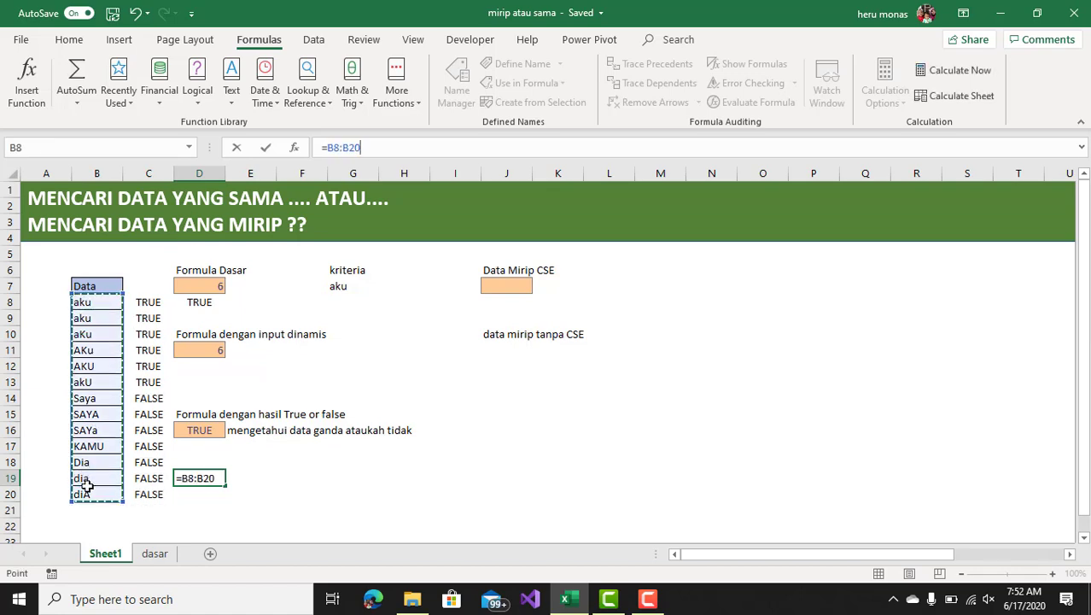
pyautogui.write('=')
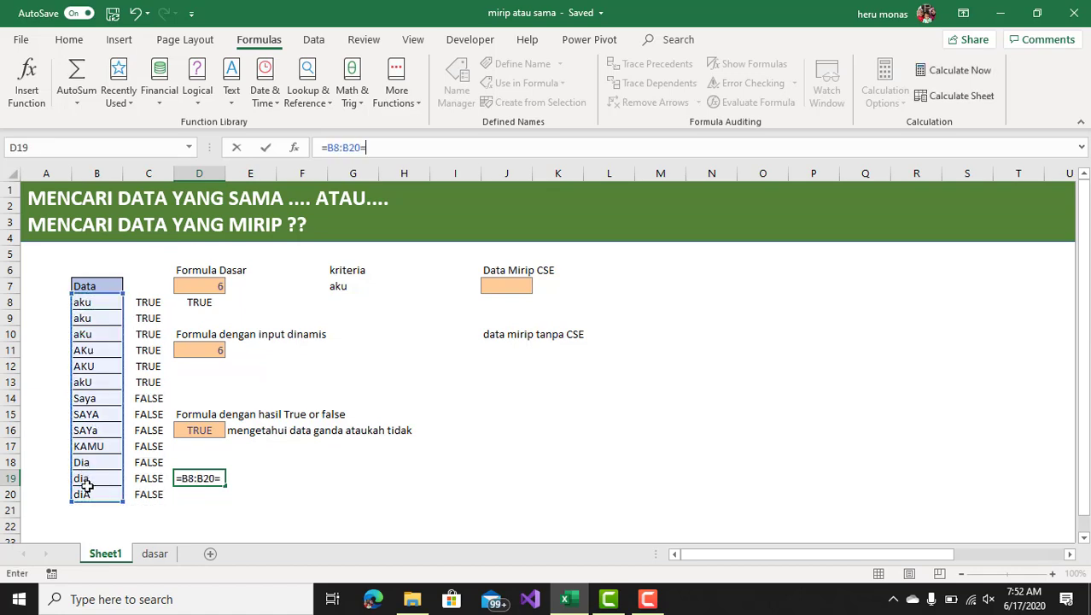
pyautogui.click(348, 284)
pyautogui.press('Return')
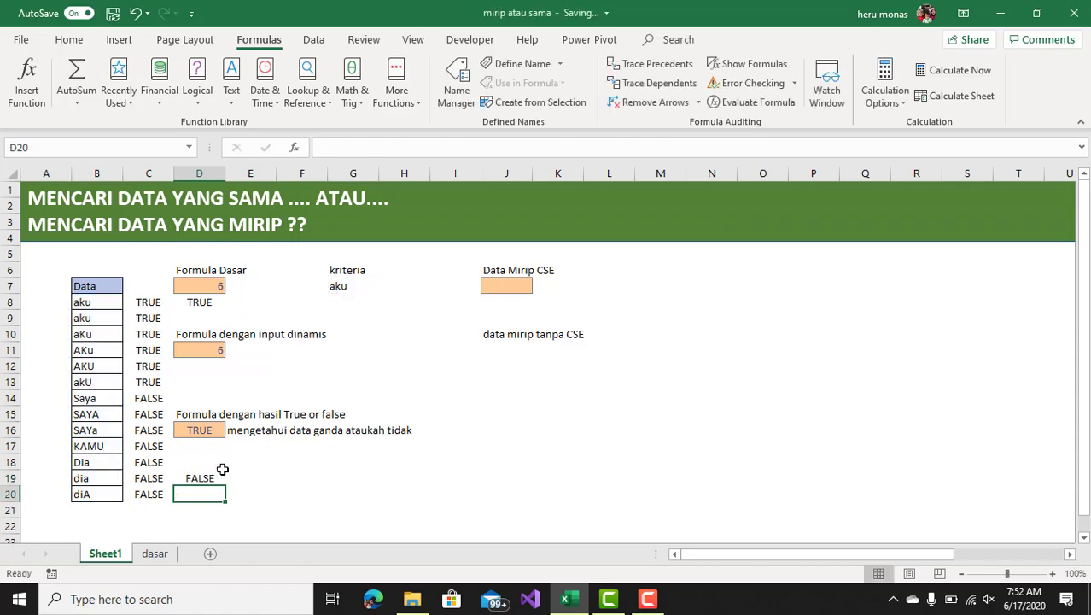
pyautogui.click(194, 478)
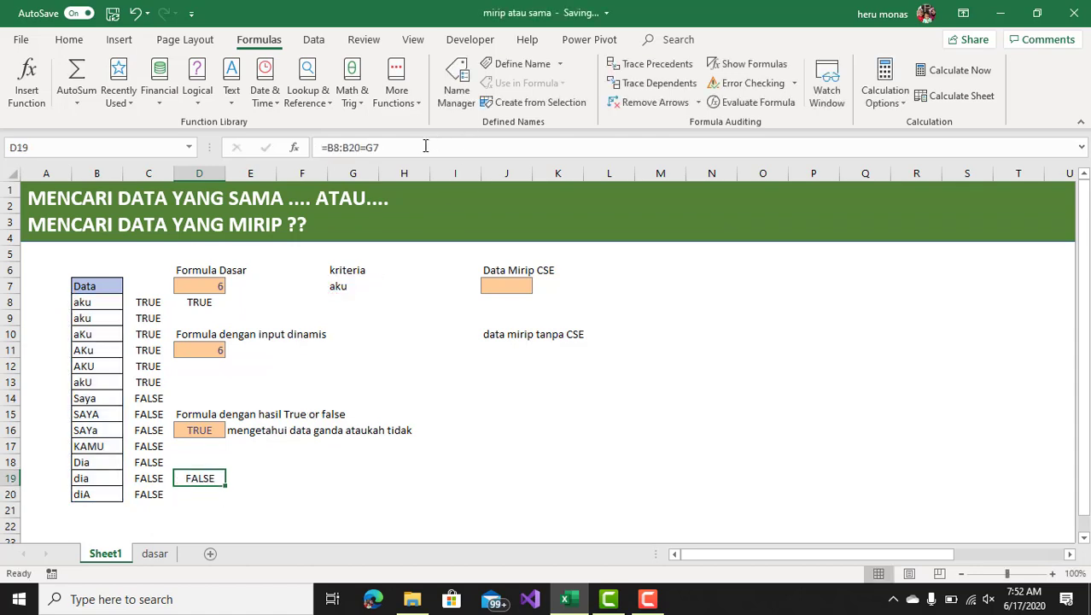
pyautogui.moveTo(425, 146); pyautogui.dragTo(315, 147)
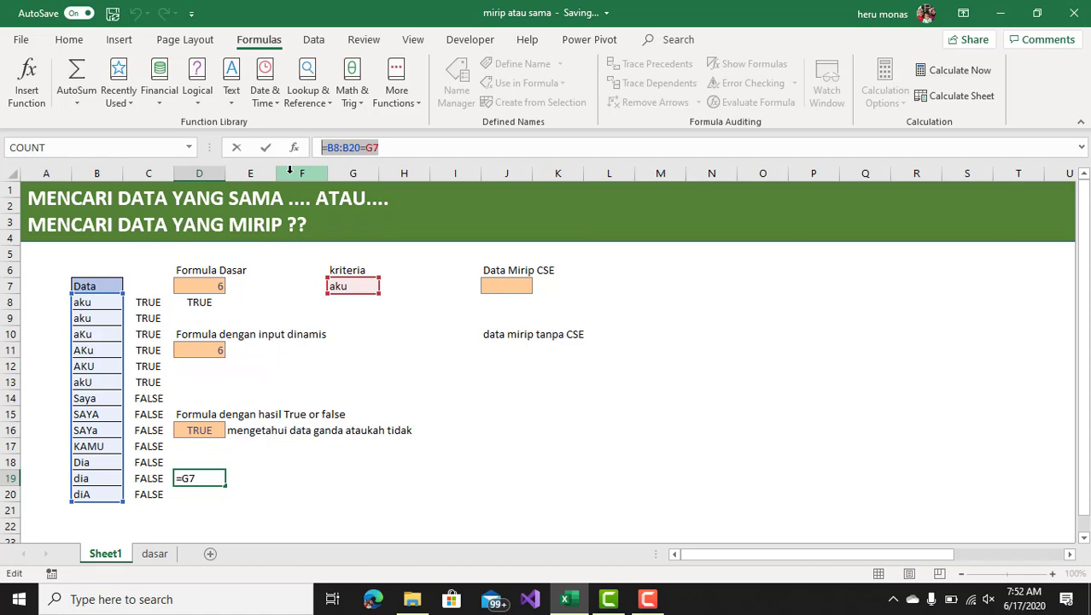
pyautogui.hotkey('ctrl', 'Return')
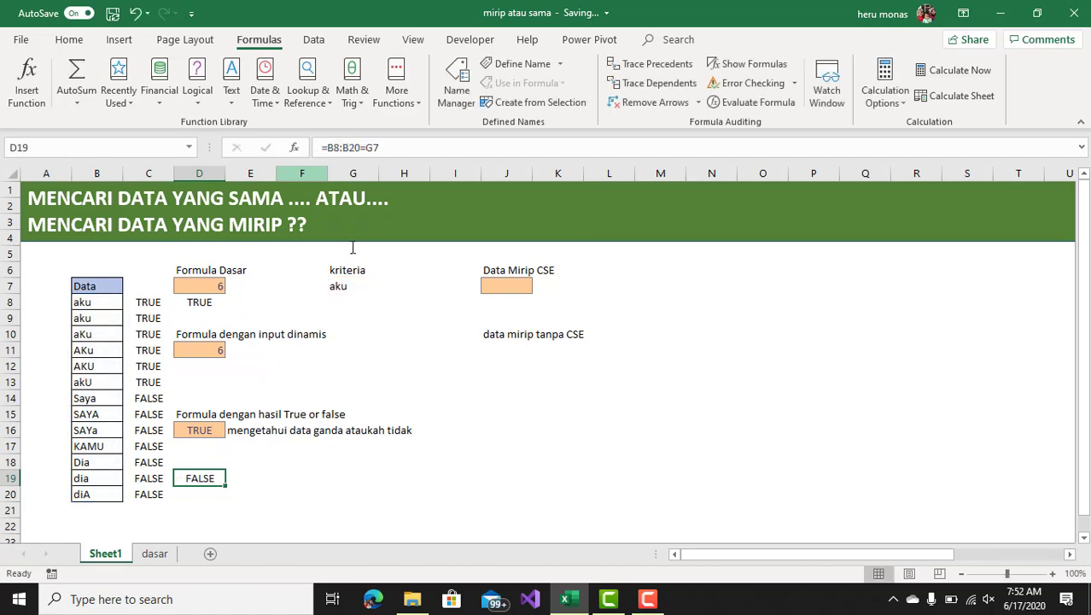
pyautogui.click(649, 600)
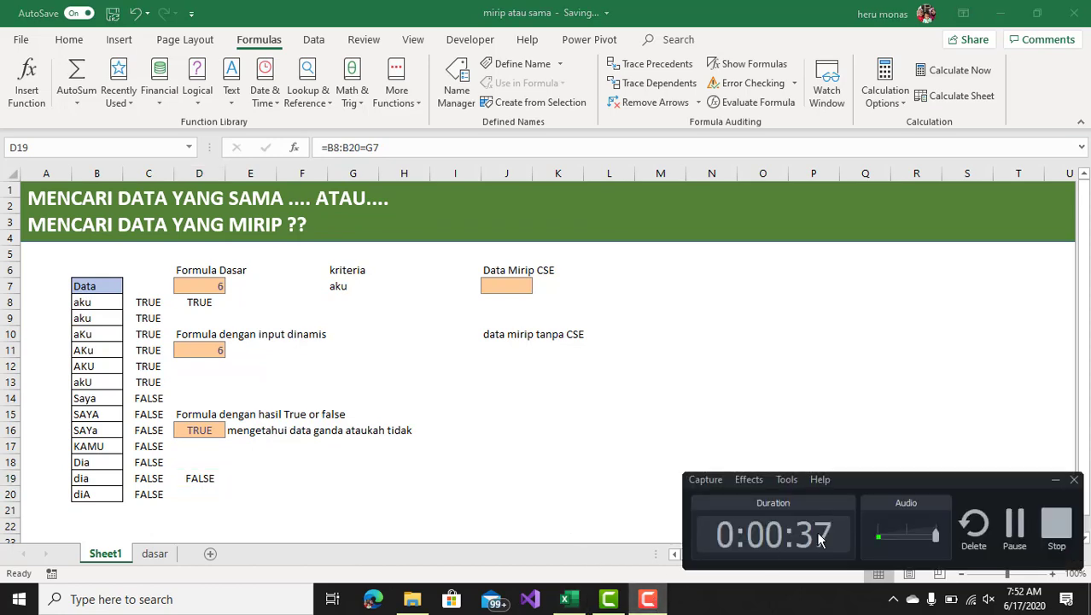
pyautogui.click(1021, 538)
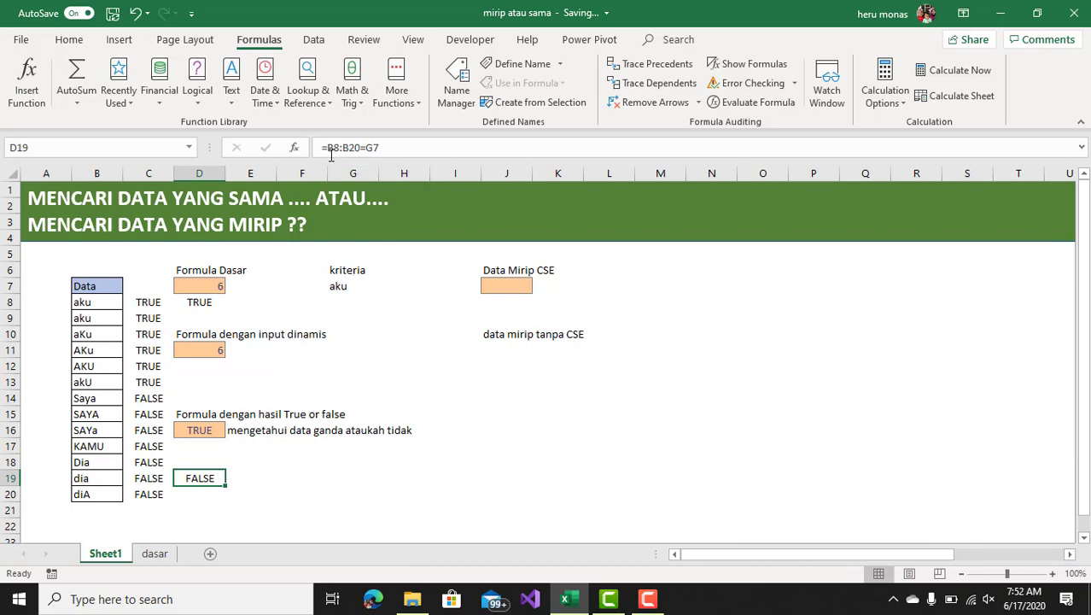
# - Evaluate the B8:B20=G7 expression inside D19's formula to inspect its array of results, leaving the formula unchanged
pyautogui.moveTo(328, 148); pyautogui.dragTo(390, 152)
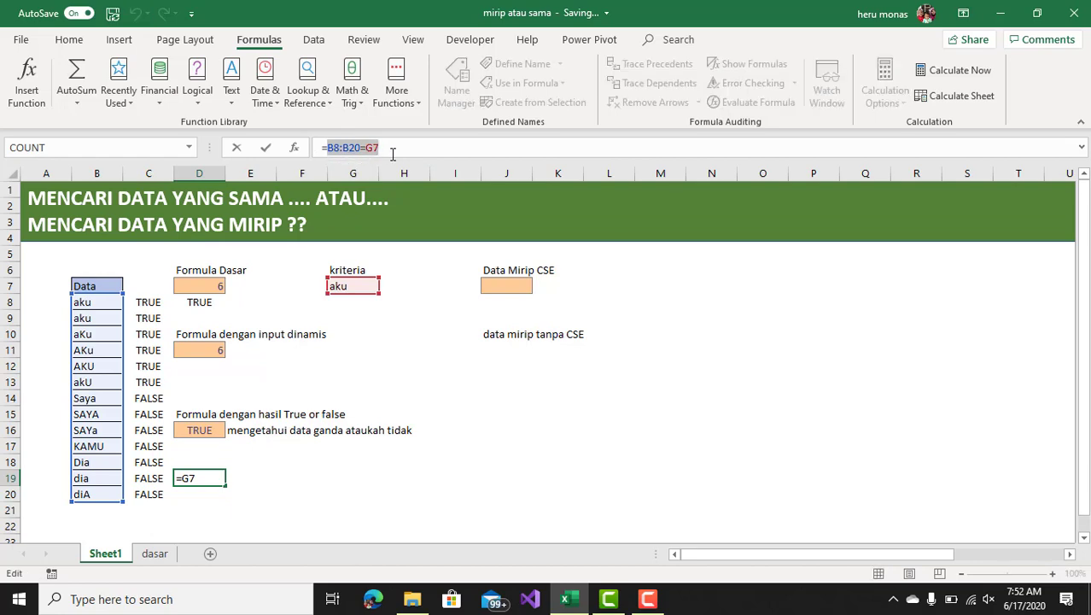
pyautogui.press('F9')
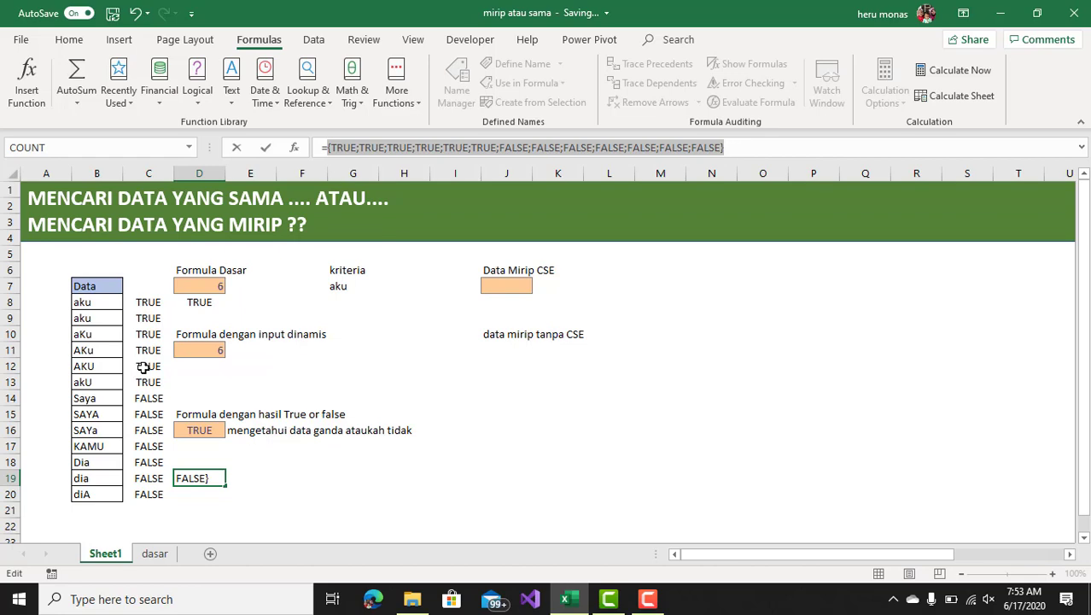
pyautogui.press('Escape')
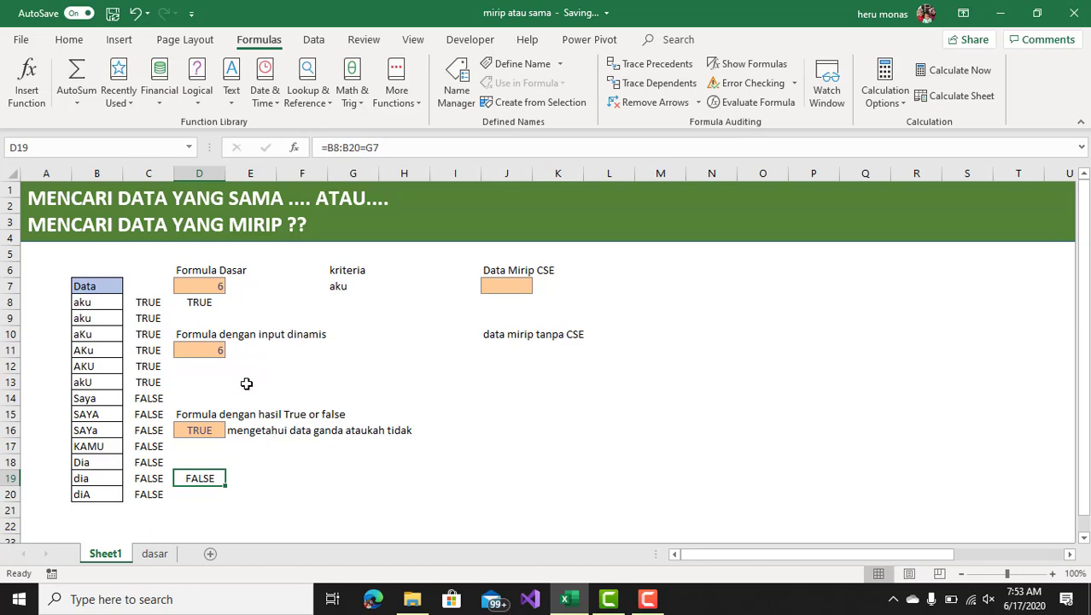
pyautogui.click(333, 496)
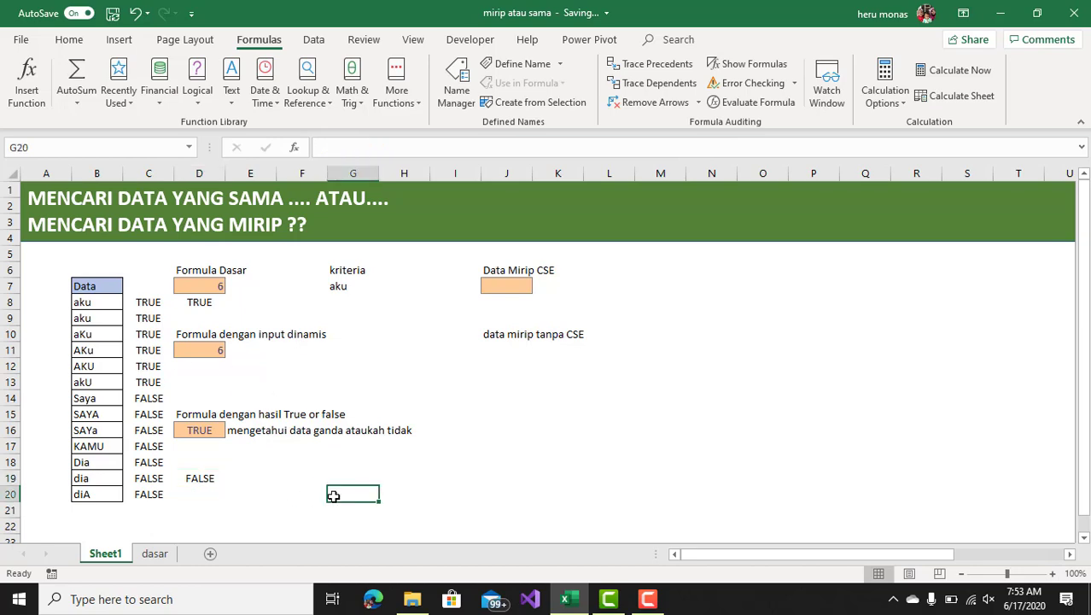
pyautogui.click(457, 431)
pyautogui.click(513, 396)
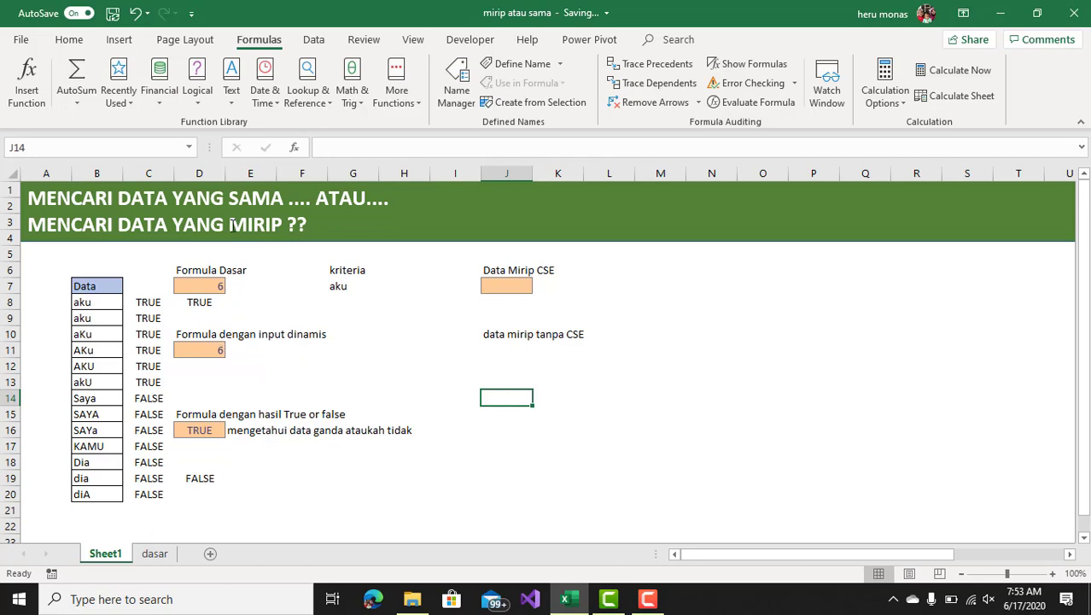
# - Insert an empty column before column D, beside the equality comparison results
pyautogui.click(203, 168)
pyautogui.rightClick(203, 168)
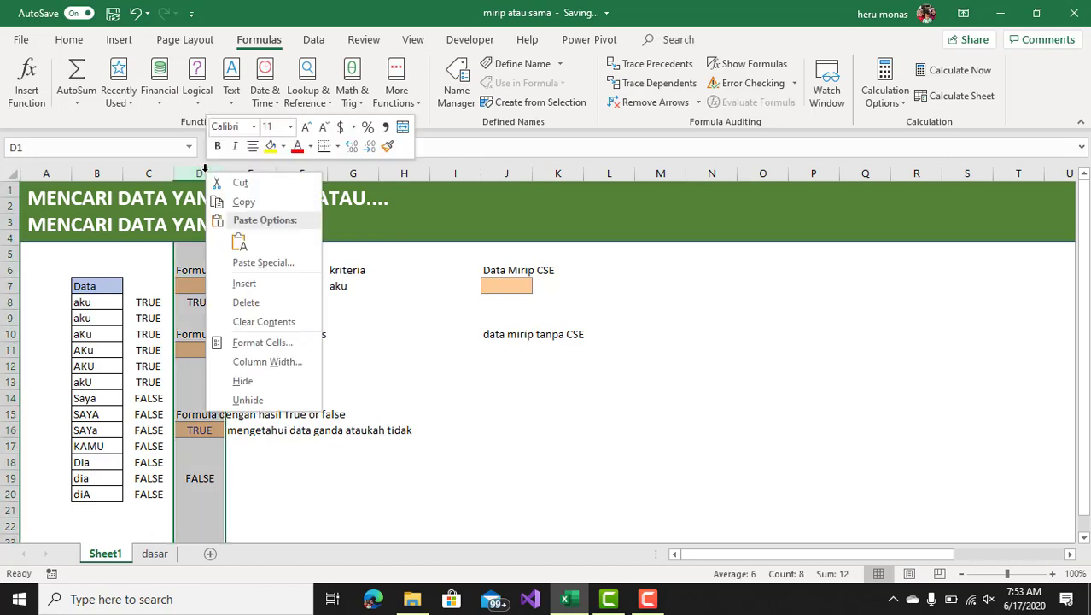
pyautogui.click(270, 288)
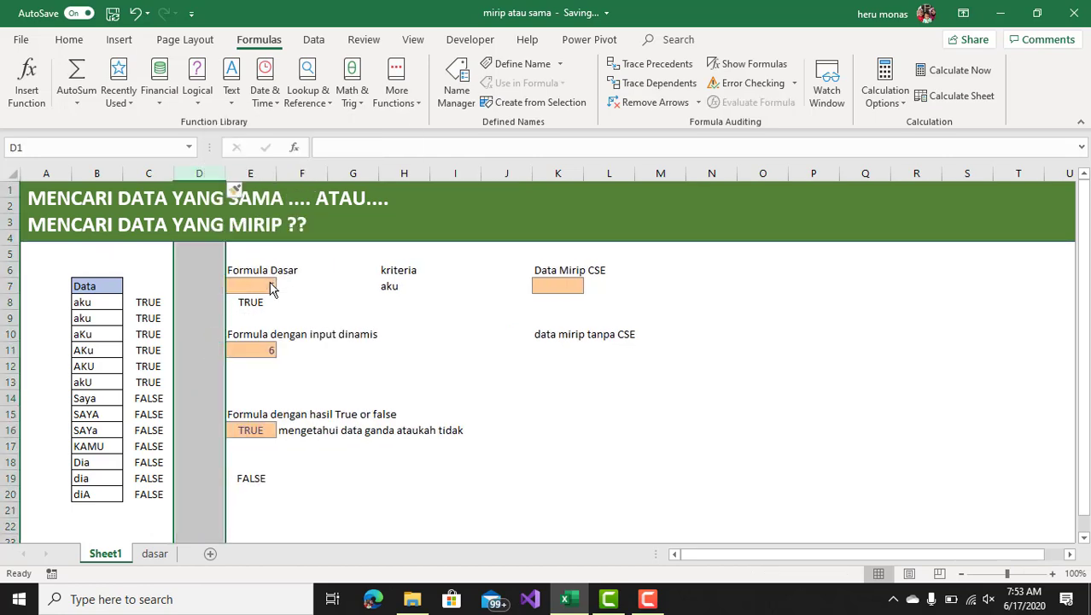
# - Start an EXACT formula in D8 with B8 as its first text argument
pyautogui.click(197, 305)
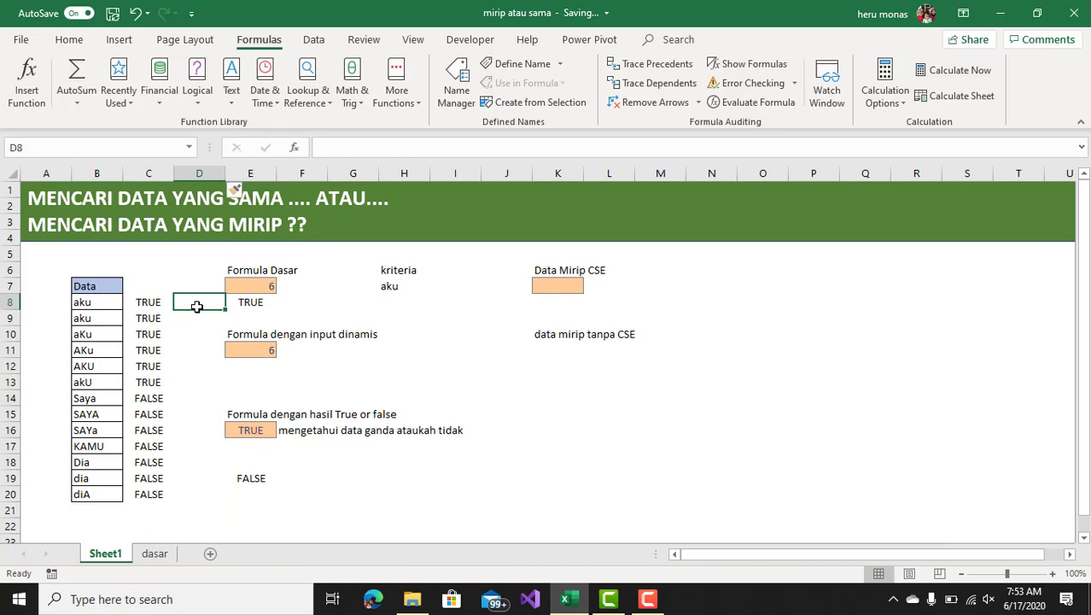
pyautogui.write('=')
pyautogui.write('eau')
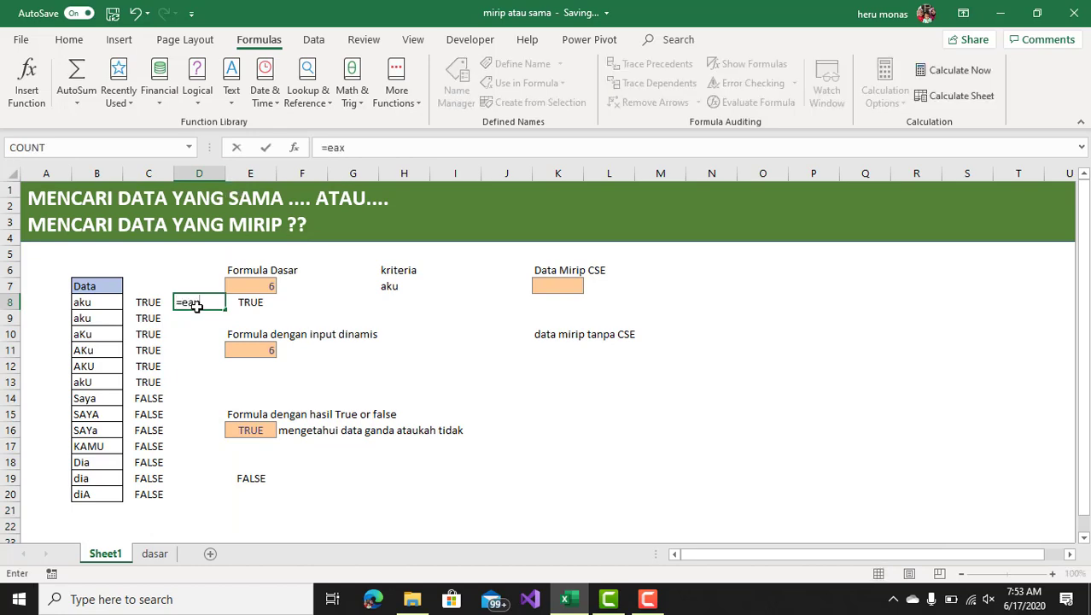
pyautogui.press('BackSpace')
pyautogui.press('BackSpace')
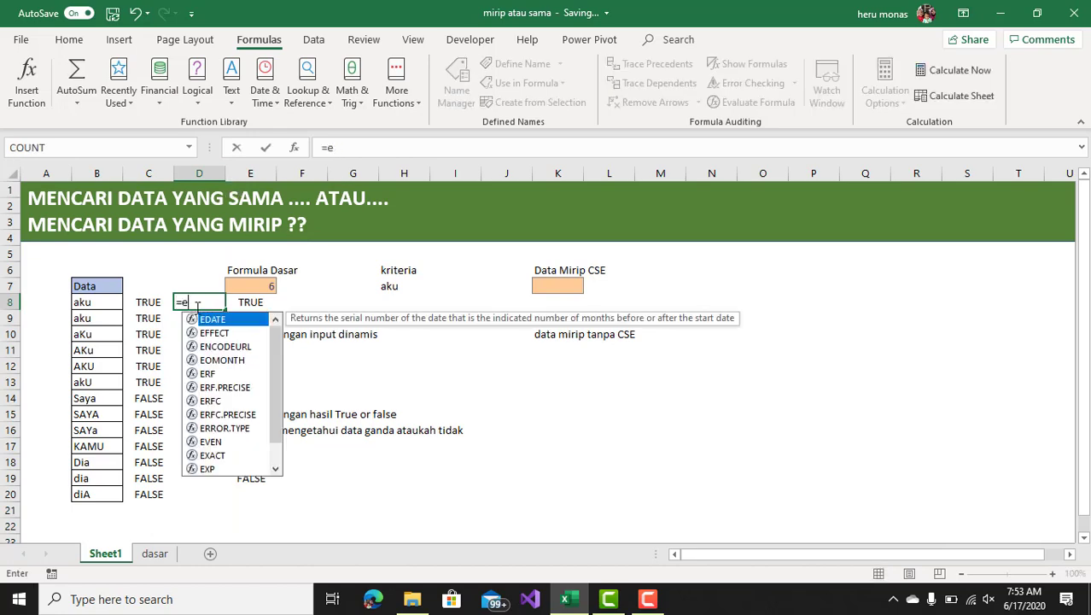
pyautogui.write('x')
pyautogui.press('Tab')
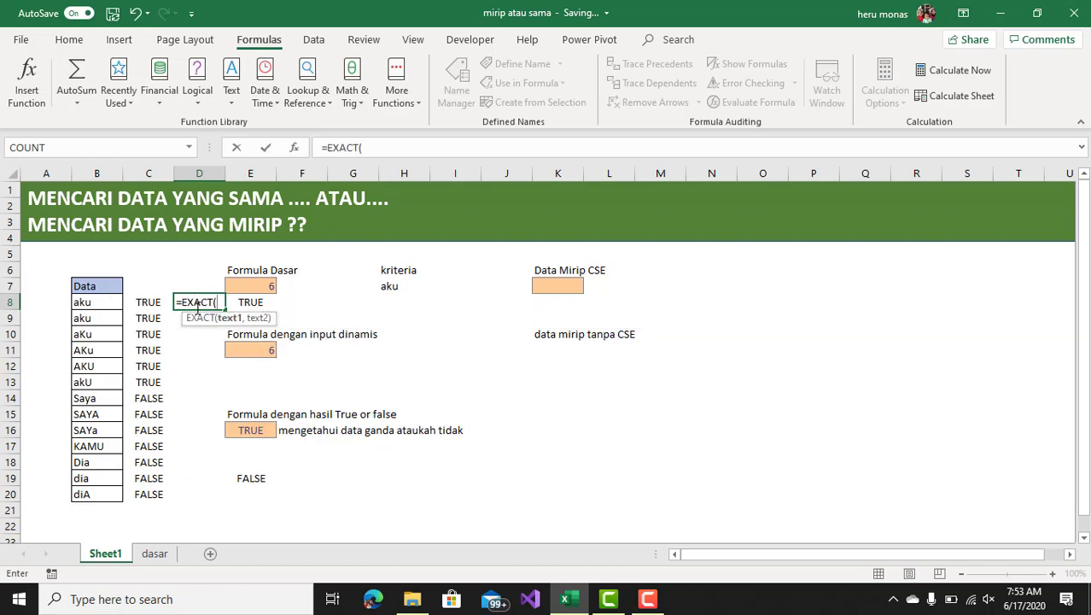
pyautogui.click(109, 302)
pyautogui.write(',')
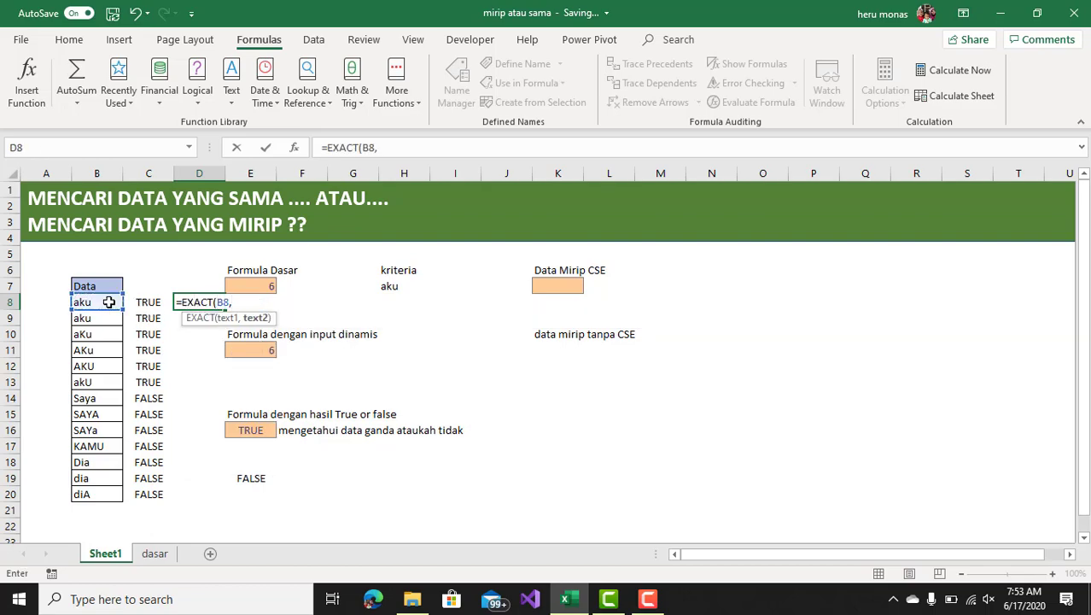
pyautogui.click(402, 286)
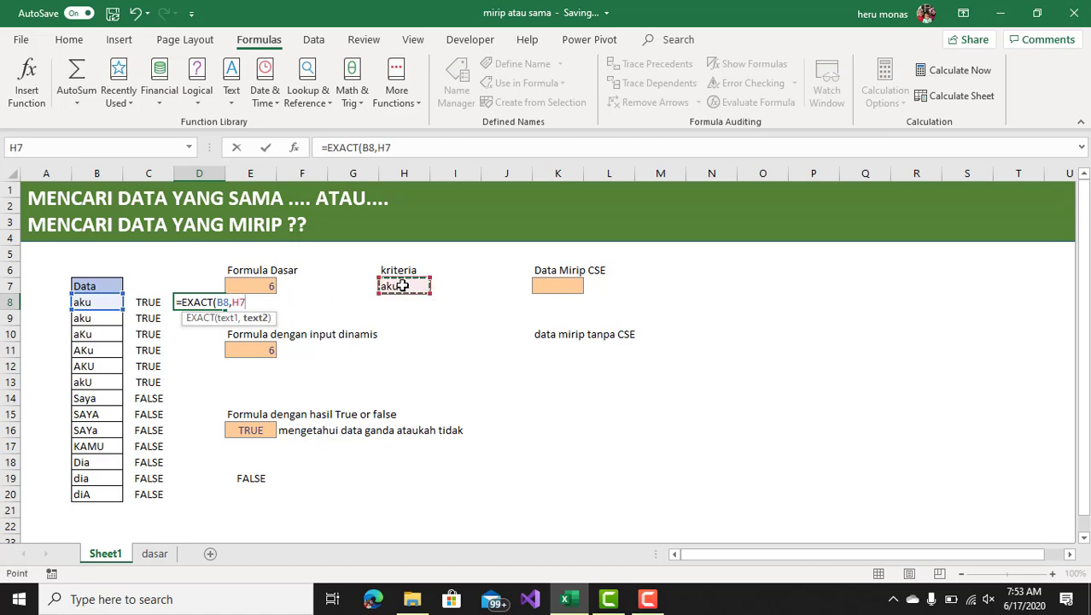
pyautogui.click(386, 148)
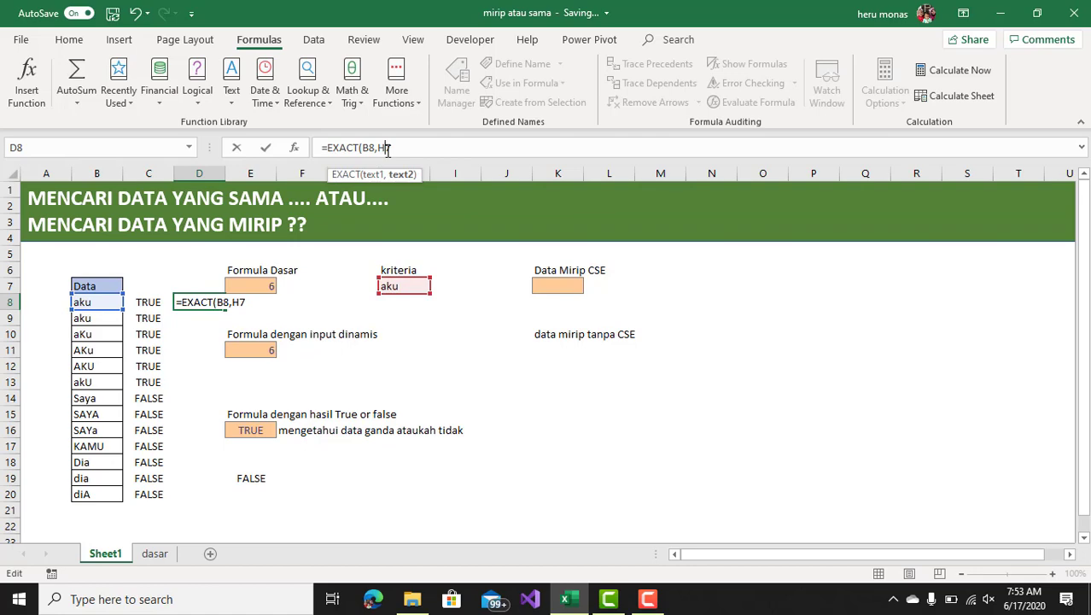
pyautogui.press('F4')
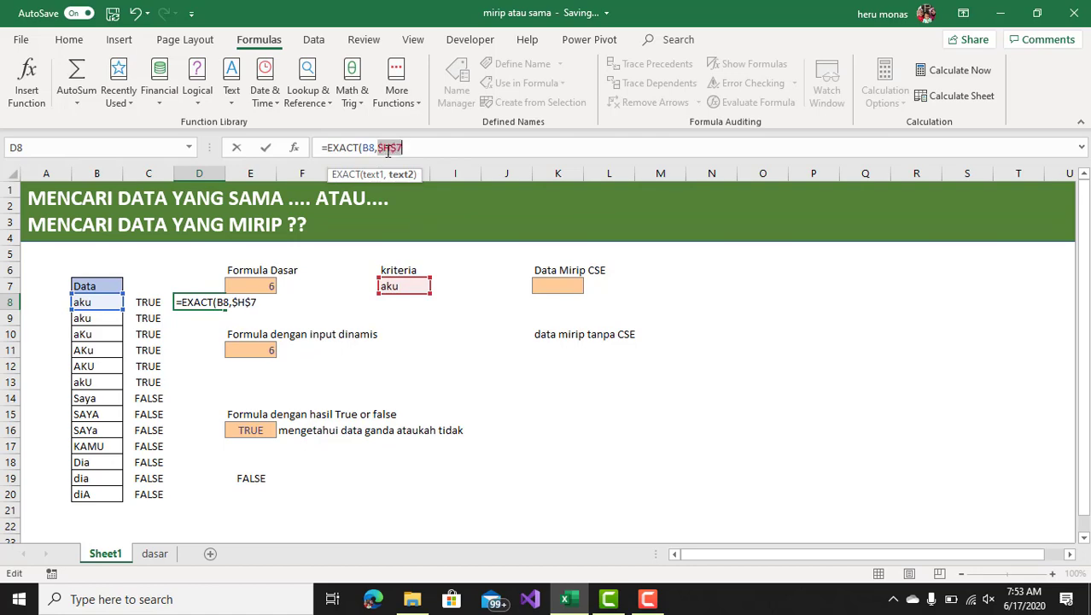
pyautogui.press('BackSpace')
pyautogui.write(')')
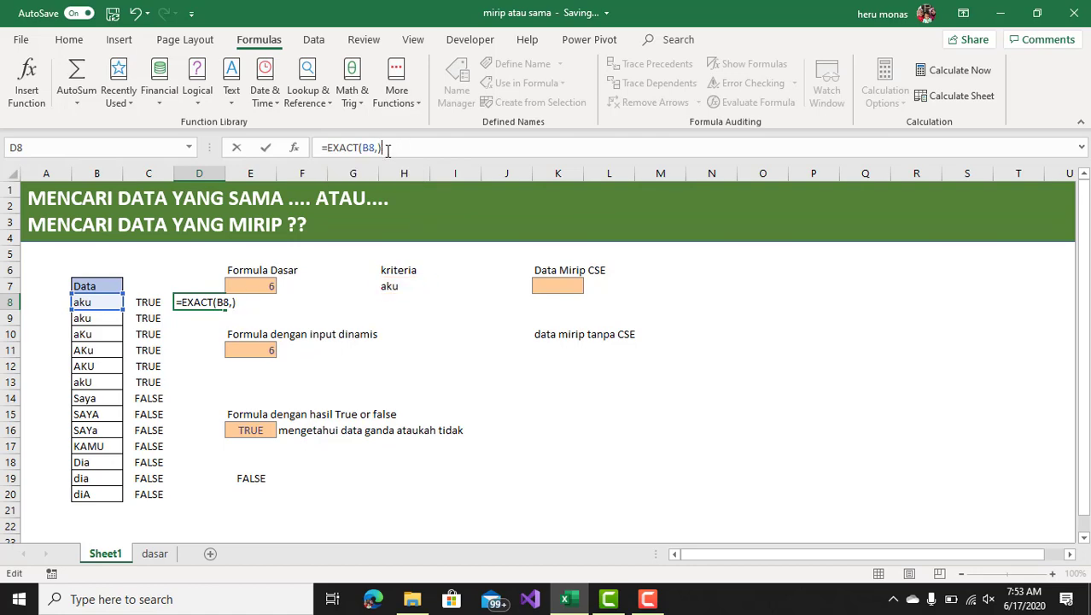
pyautogui.press('BackSpace')
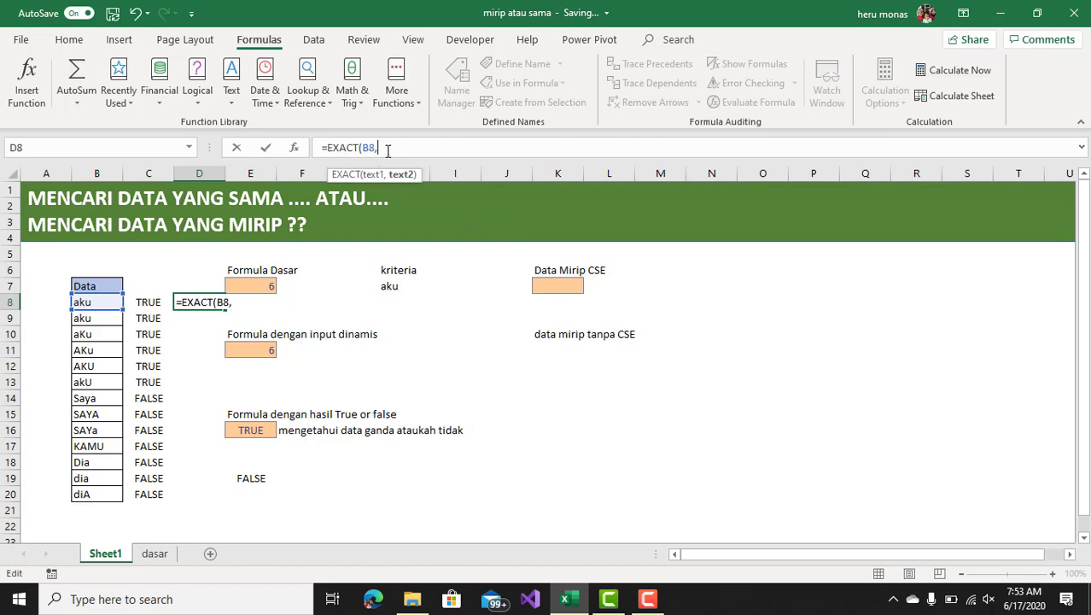
# - Complete the D8 formula as =EXACT(B8,$H$7), with the criterion cell locked as an absolute reference
pyautogui.click(398, 285)
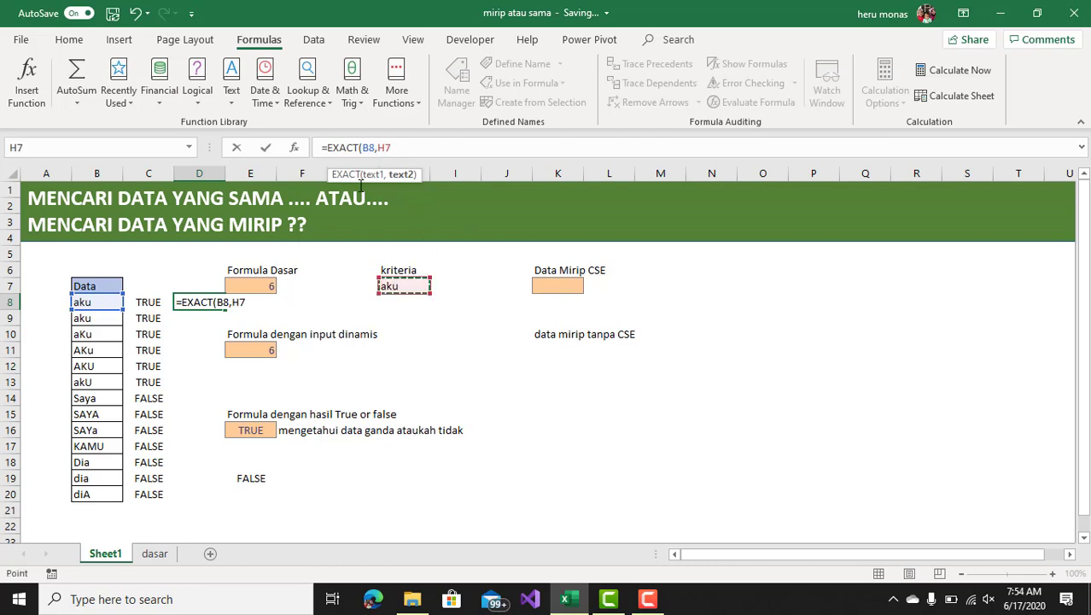
pyautogui.press('F4')
pyautogui.write(')')
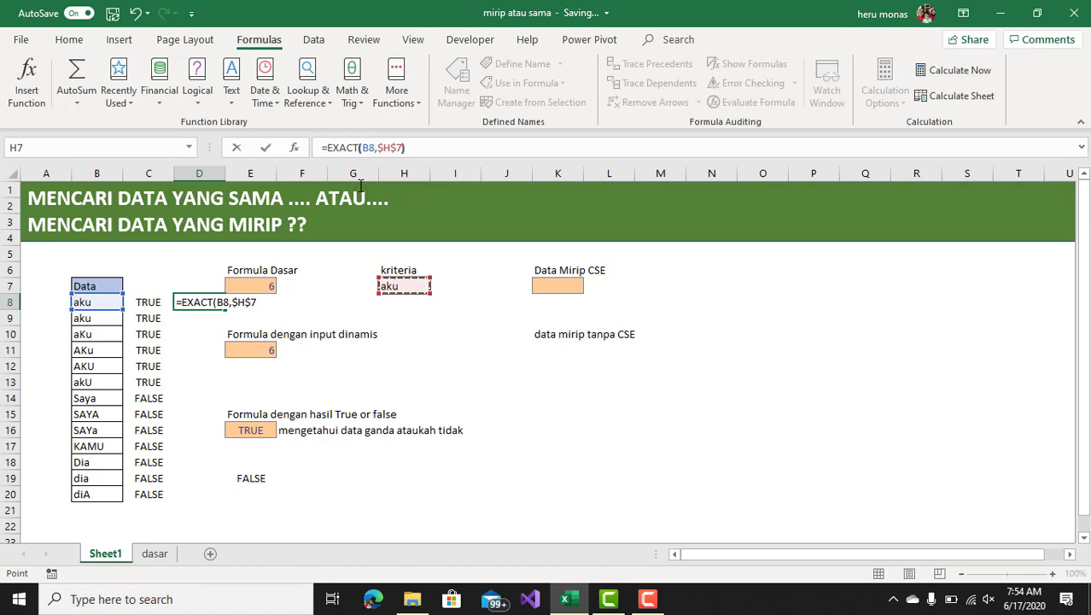
pyautogui.press('Return')
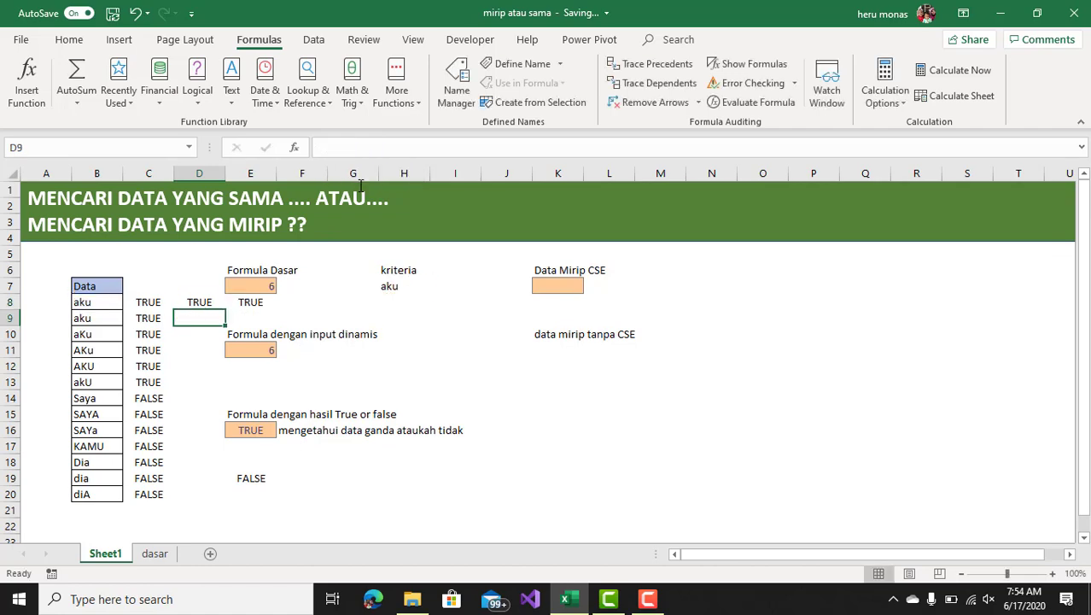
# - Check B8 against the criterion in H7, and fill the EXACT formula from D8 down to D20
pyautogui.click(90, 301)
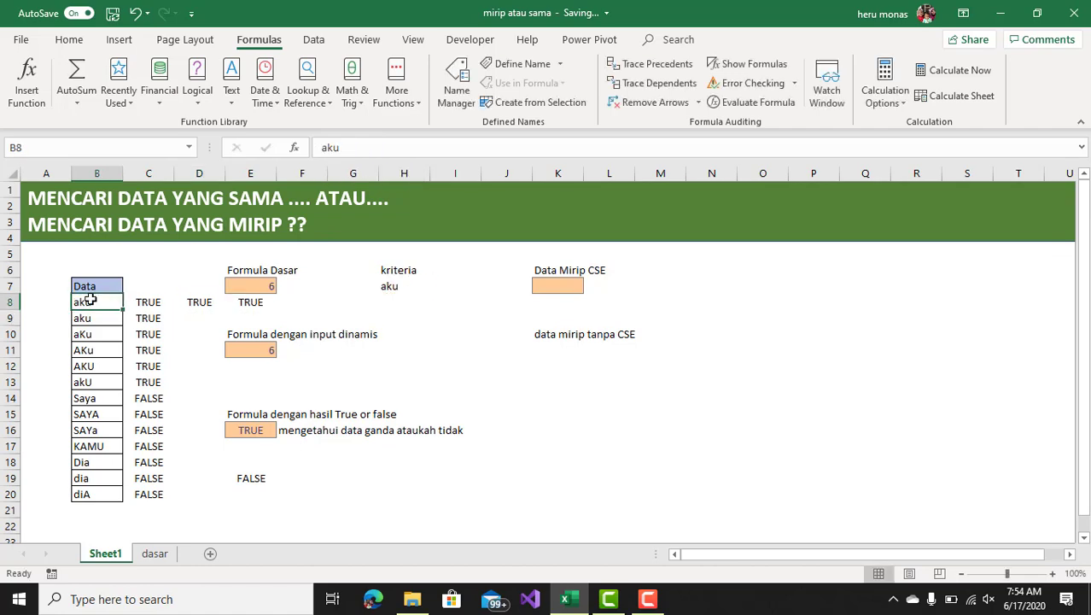
pyautogui.click(387, 285)
pyautogui.click(196, 304)
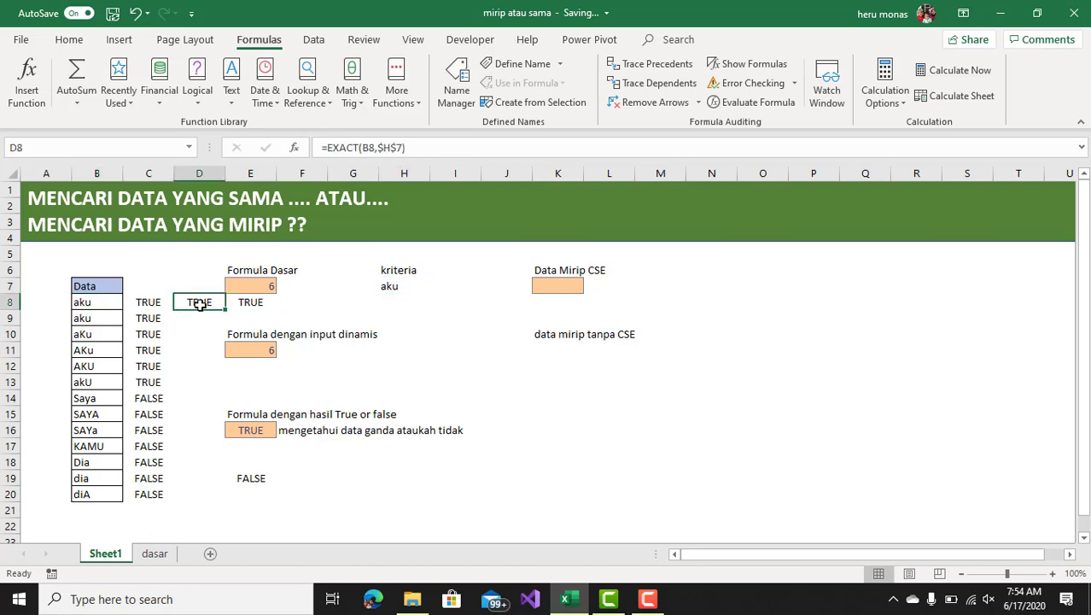
pyautogui.moveTo(225, 310); pyautogui.dragTo(205, 501)
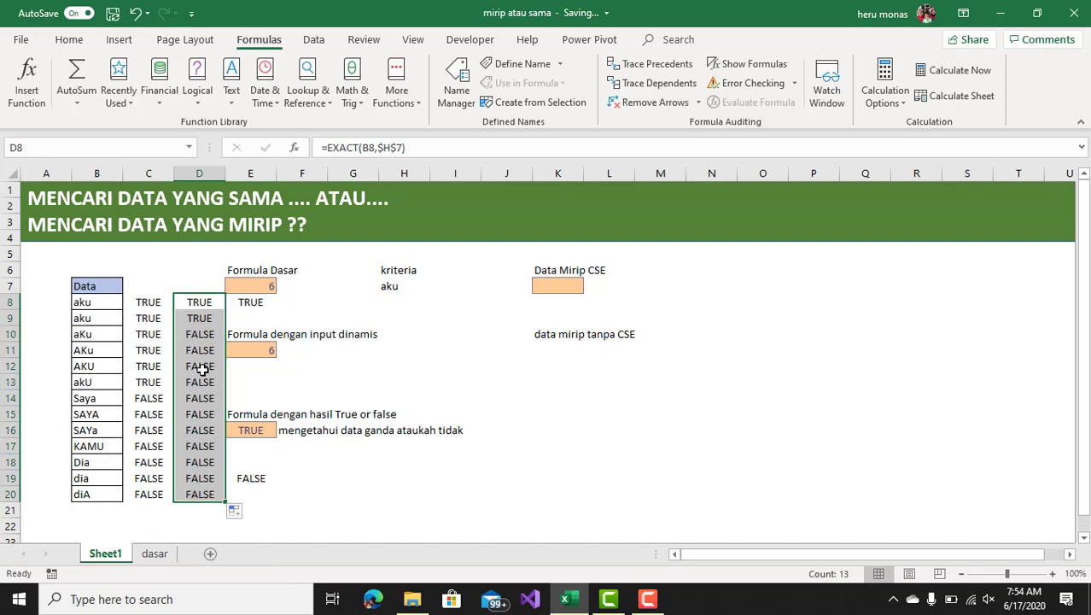
# - Compare the entries in B9:B12 with the criterion in H7 and review their case-sensitive EXACT results in column D
pyautogui.click(91, 317)
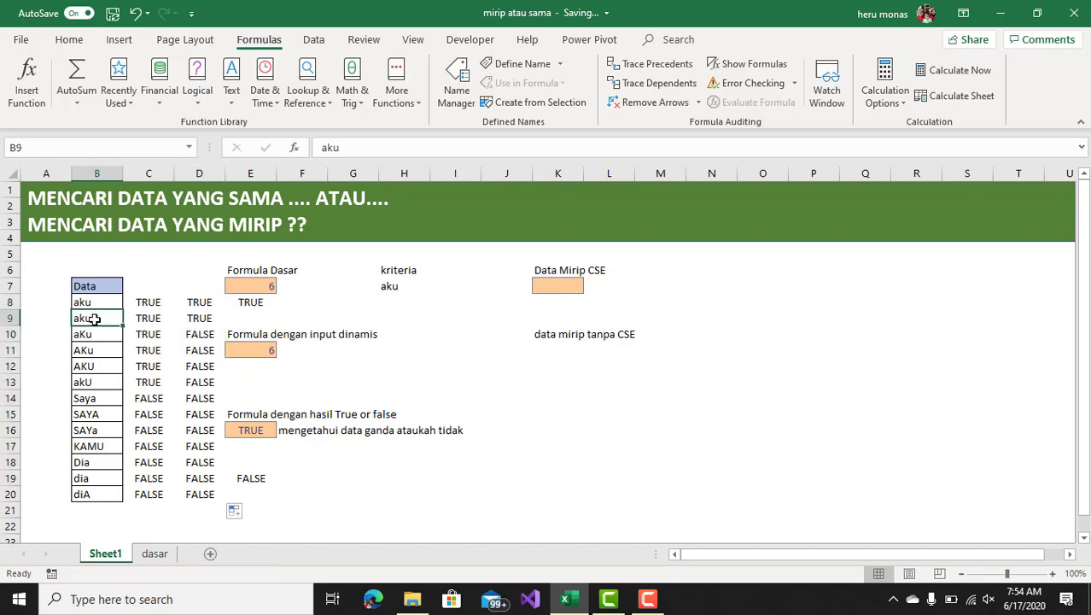
pyautogui.click(386, 288)
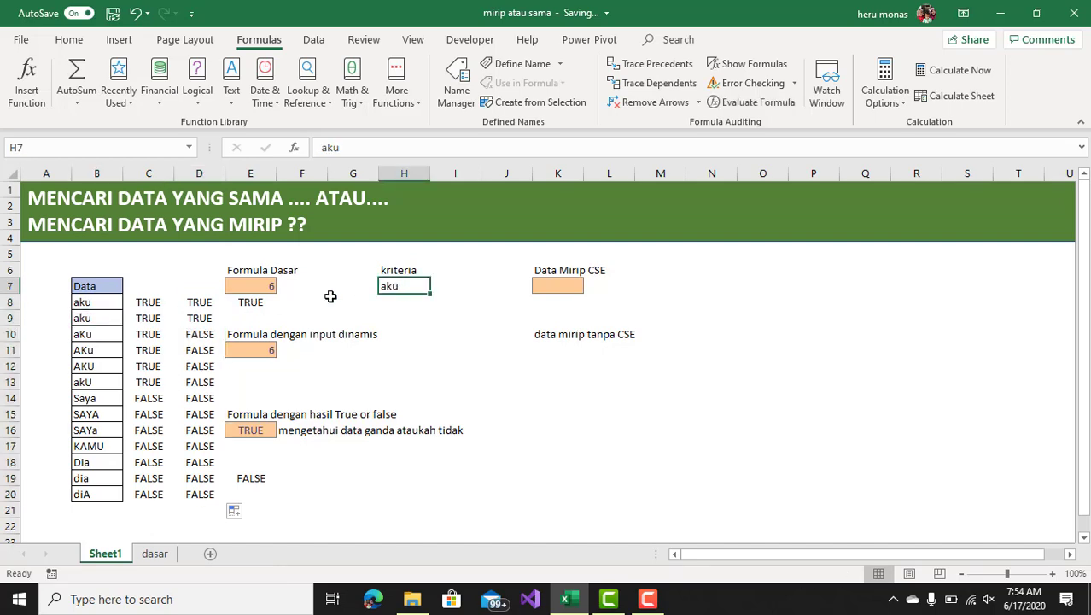
pyautogui.click(97, 333)
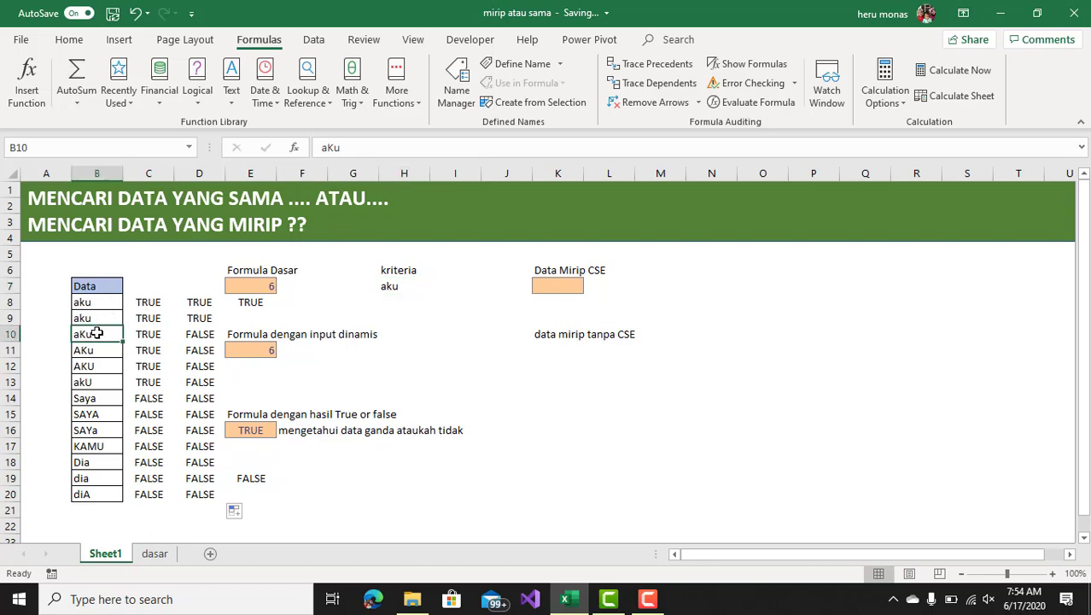
pyautogui.click(201, 334)
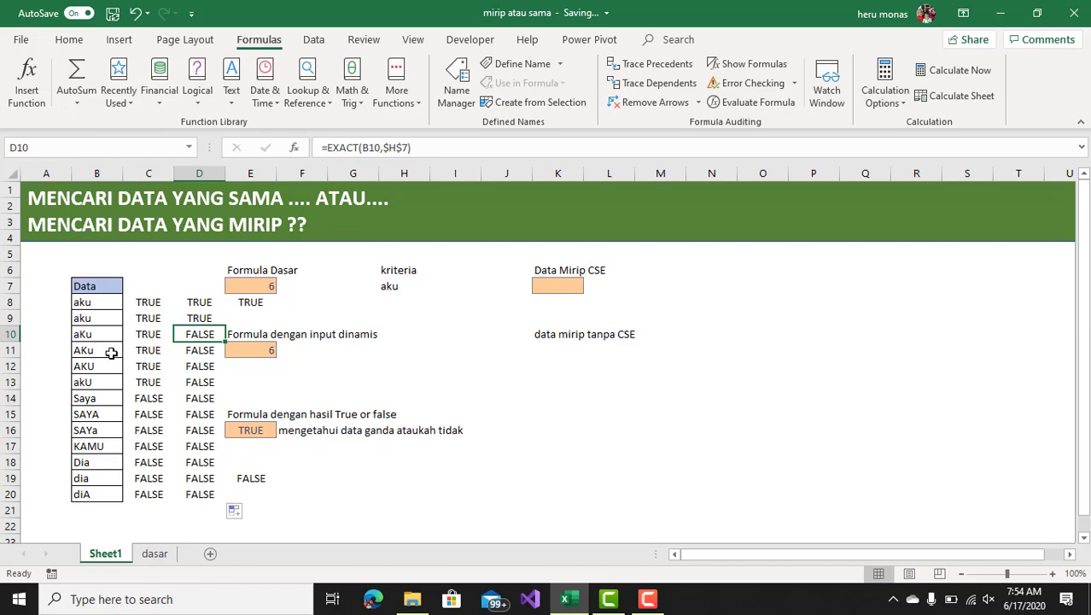
pyautogui.click(111, 354)
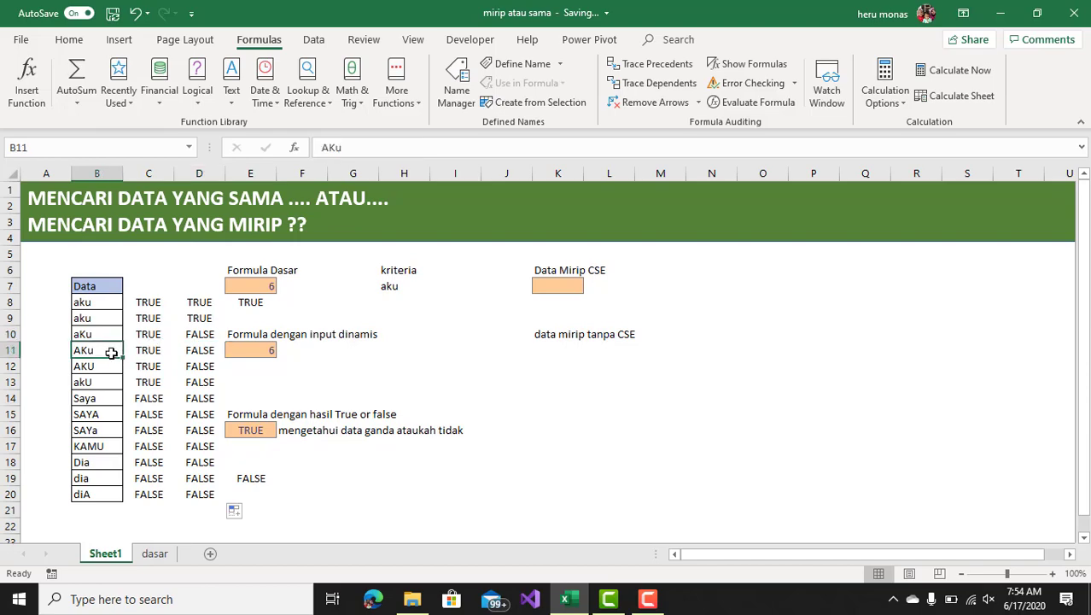
pyautogui.click(206, 351)
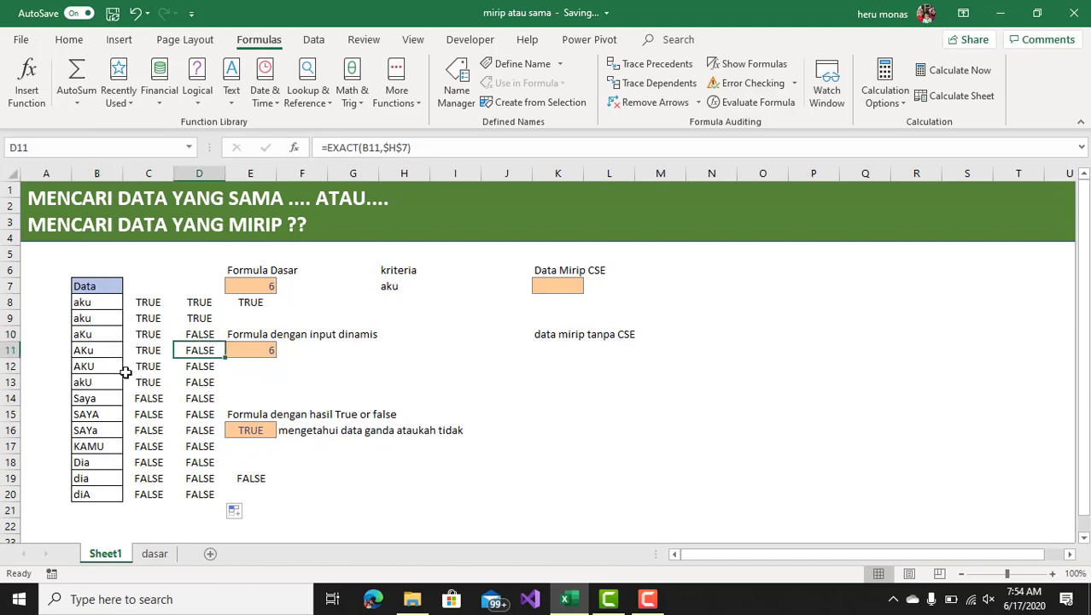
pyautogui.click(100, 369)
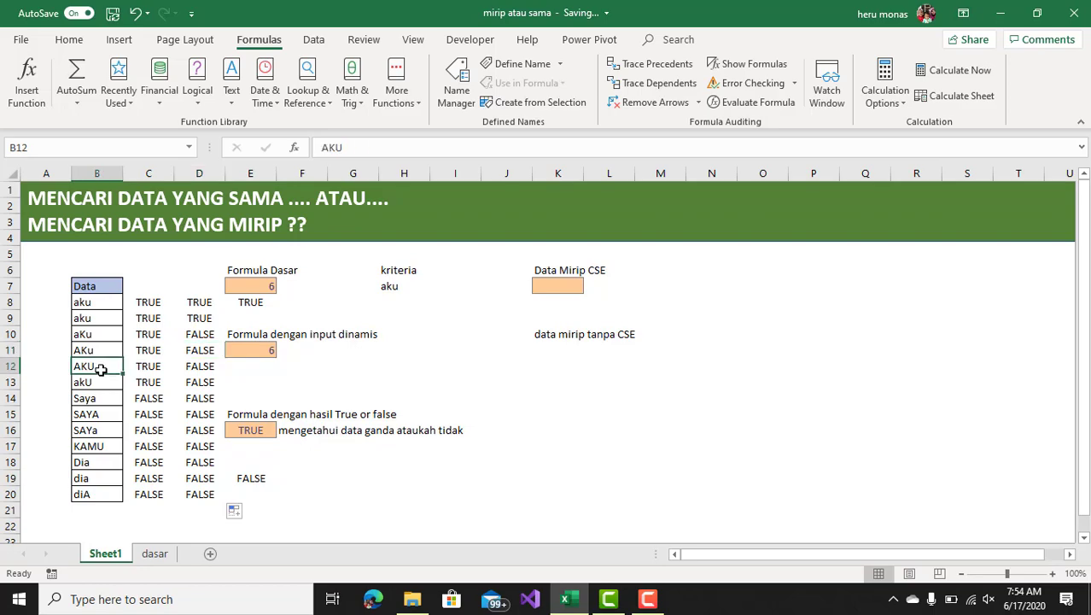
pyautogui.click(210, 373)
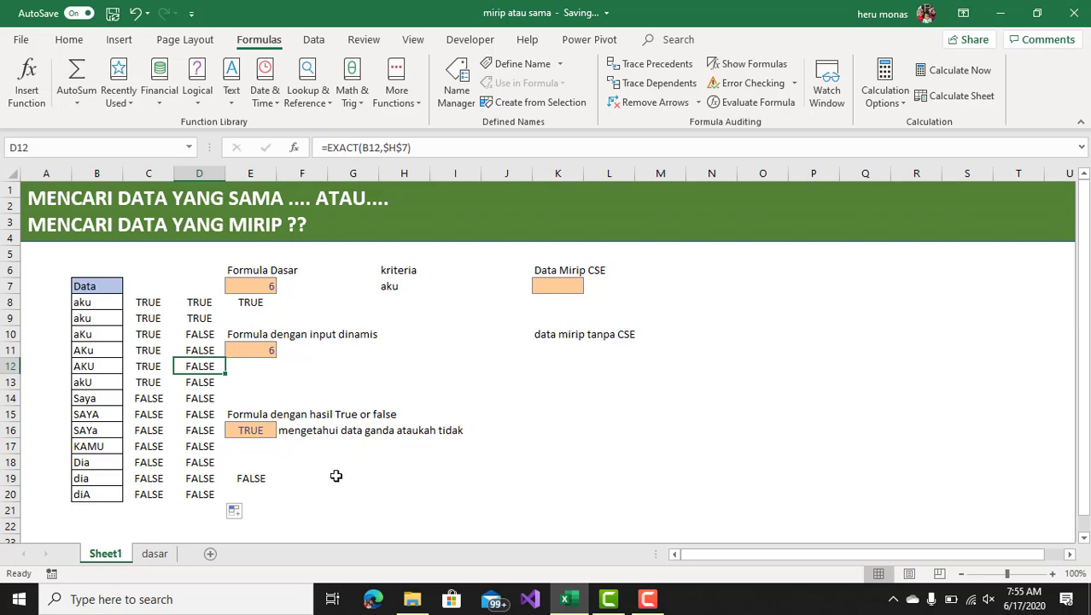
# - Review the range comparison formula in E19 and the equality results in C8:C20
pyautogui.click(257, 481)
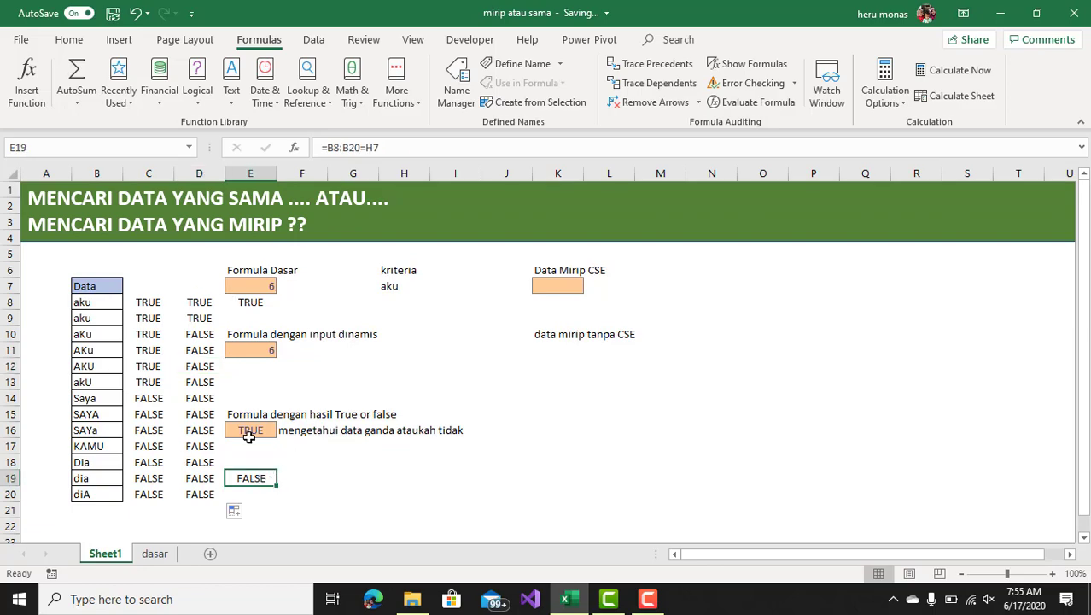
pyautogui.click(149, 302)
pyautogui.moveTo(149, 302); pyautogui.dragTo(139, 490)
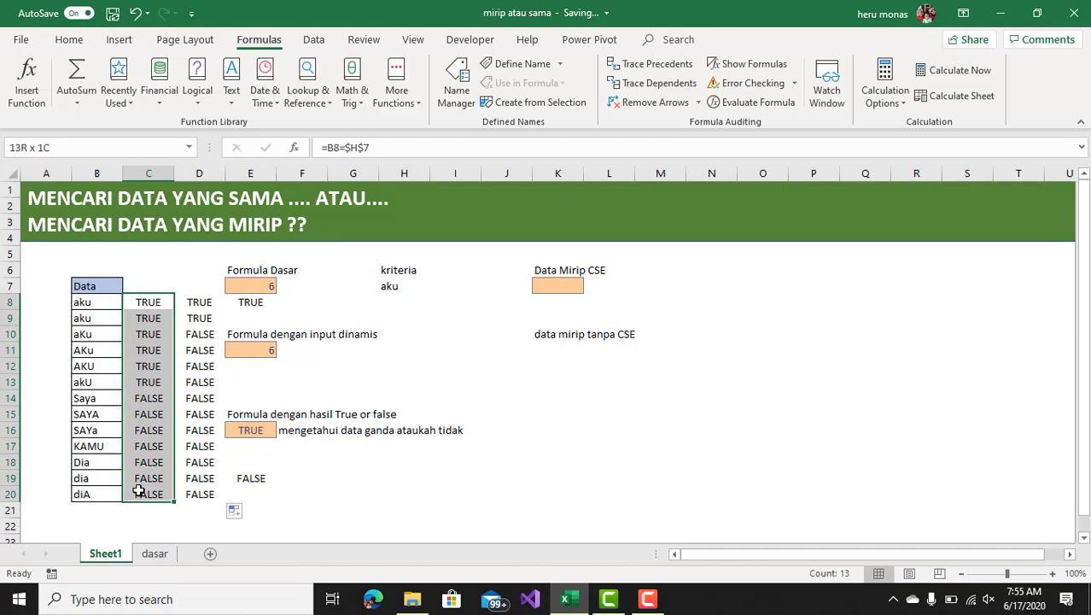
pyautogui.moveTo(139, 490); pyautogui.dragTo(139, 490)
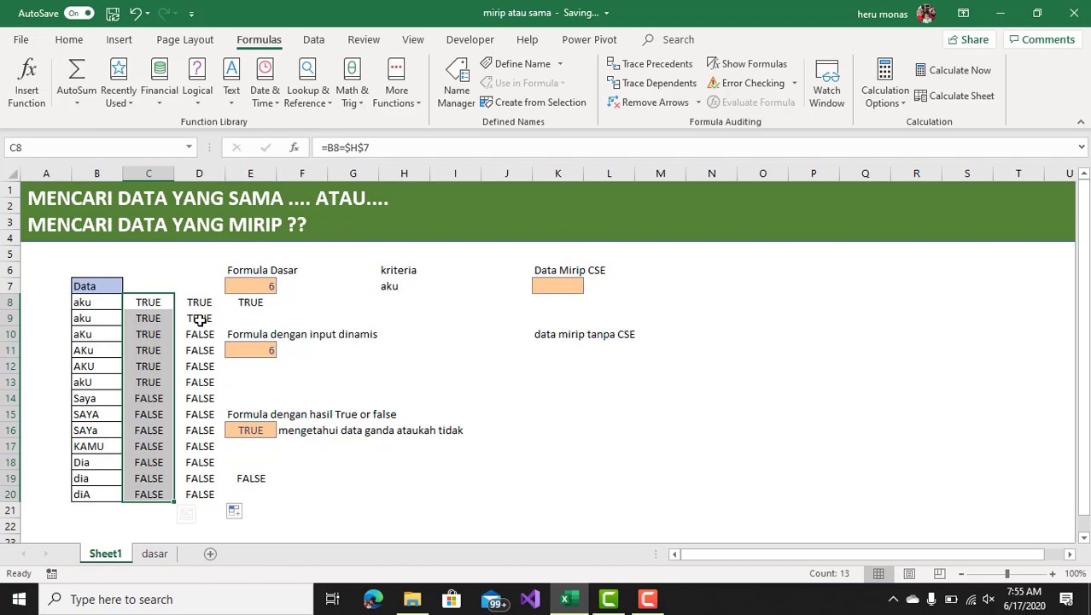
pyautogui.click(289, 323)
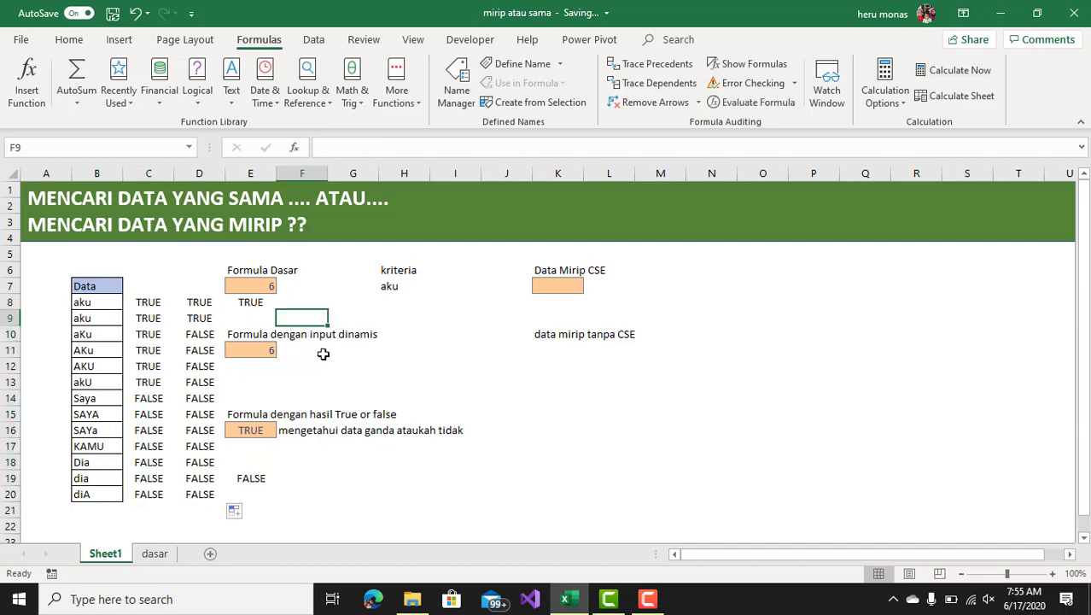
# - Evaluate the whole range comparison formula in E19 to inspect its array values, and discard the evaluation
pyautogui.click(250, 480)
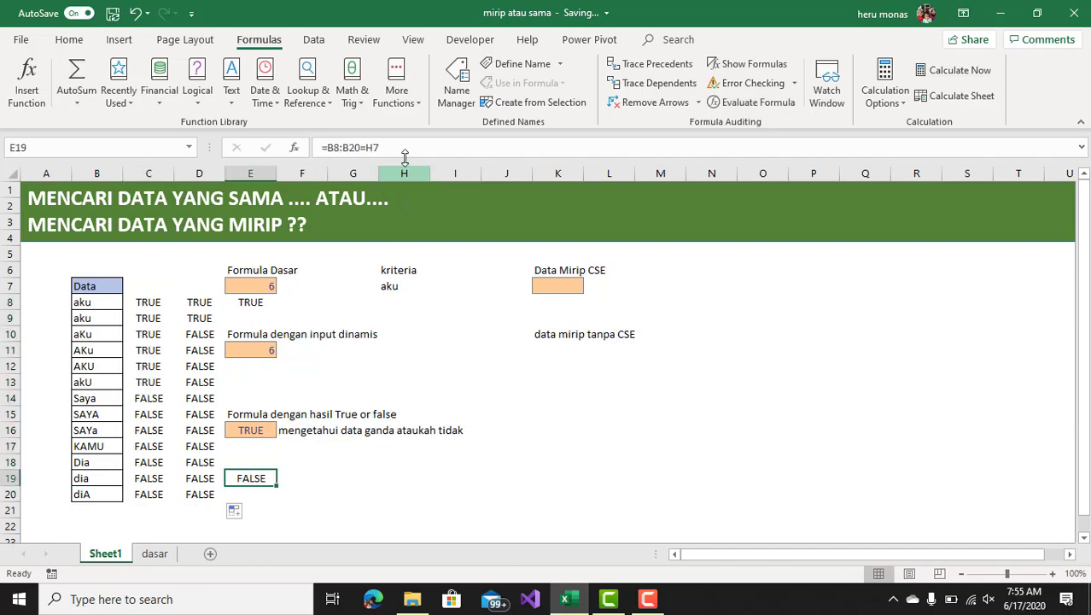
pyautogui.moveTo(393, 148); pyautogui.dragTo(314, 148)
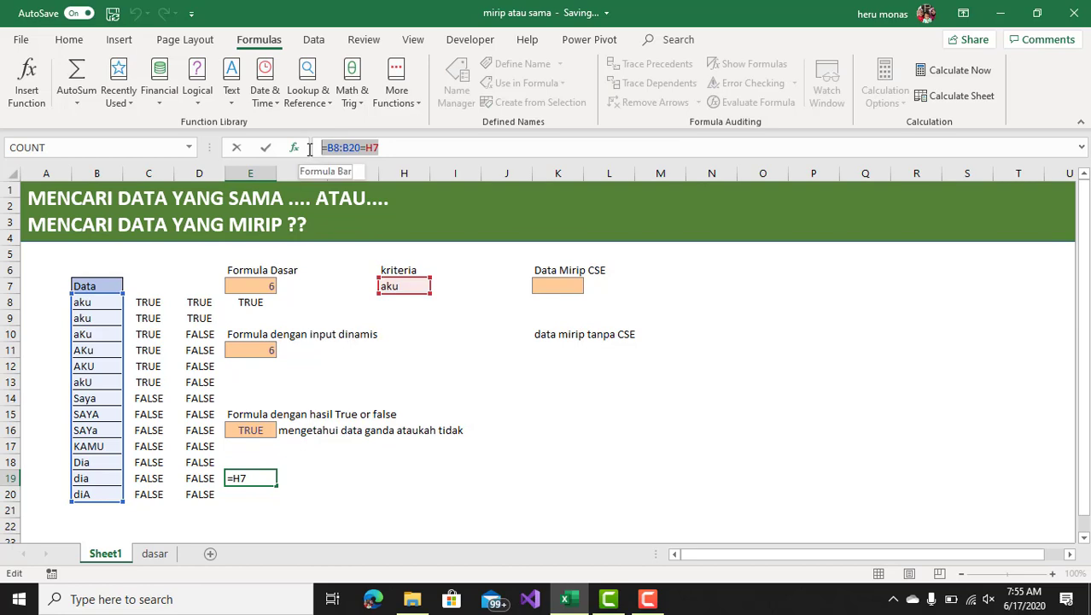
pyautogui.press('F9')
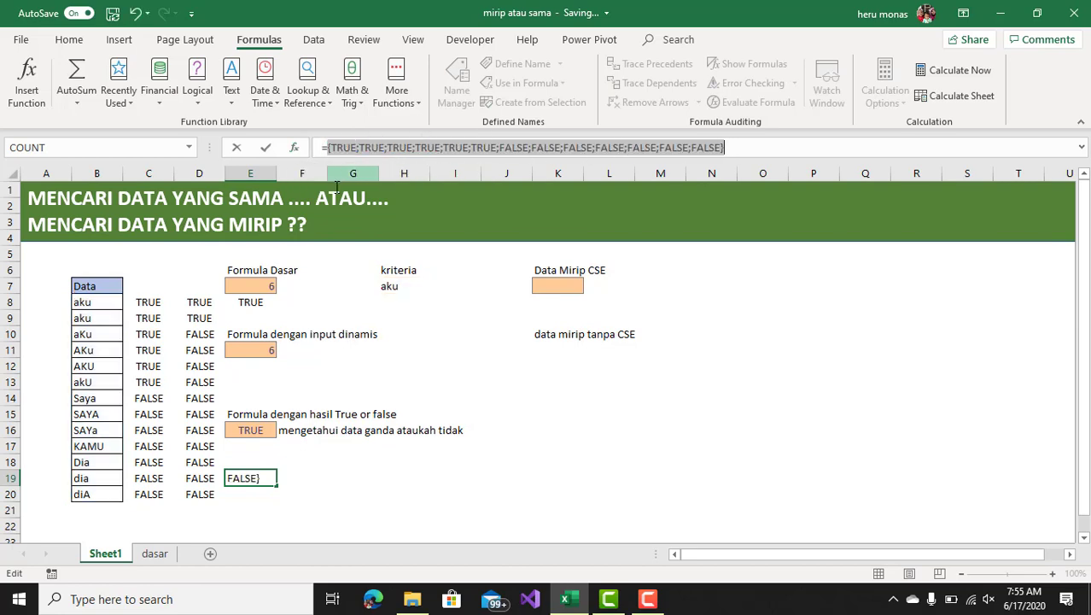
pyautogui.press('Escape')
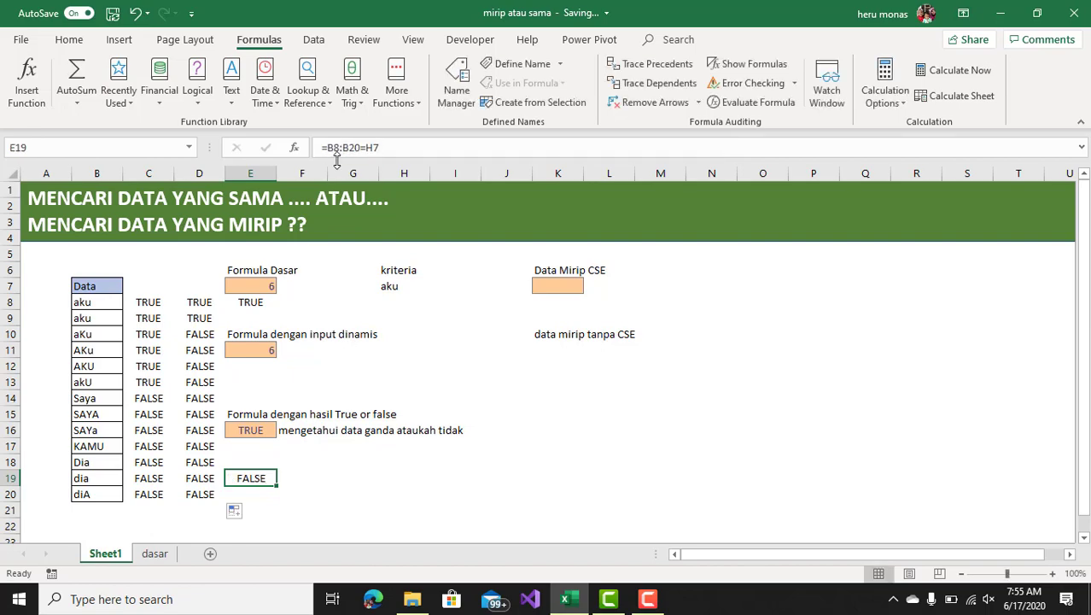
# - Wrap the E19 comparison in parentheses with a double minus so the formula reads =--(B8:B20=H7)
pyautogui.click(326, 150)
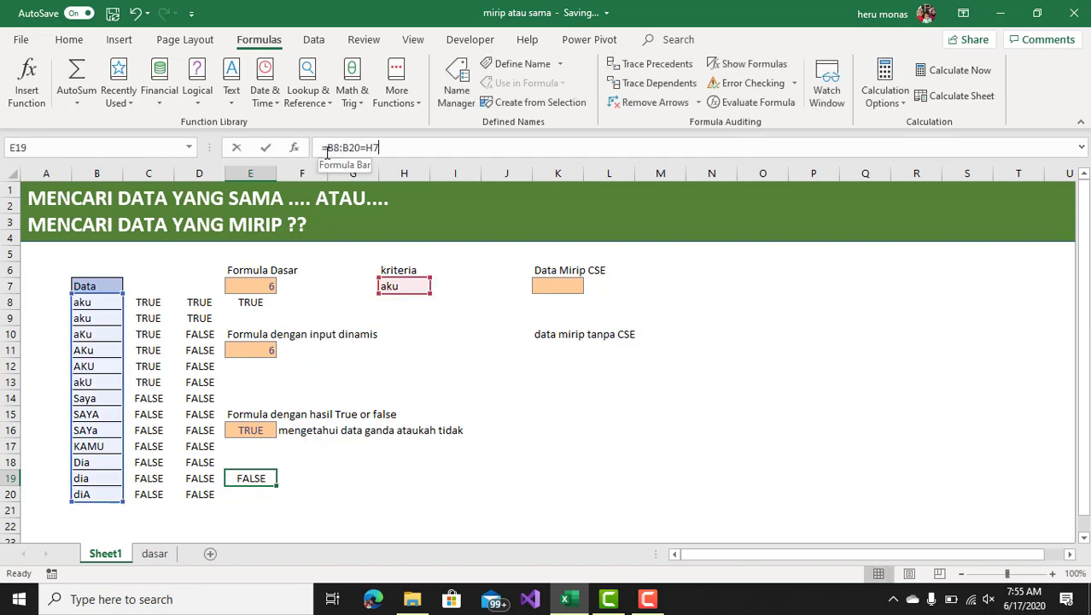
pyautogui.write('(')
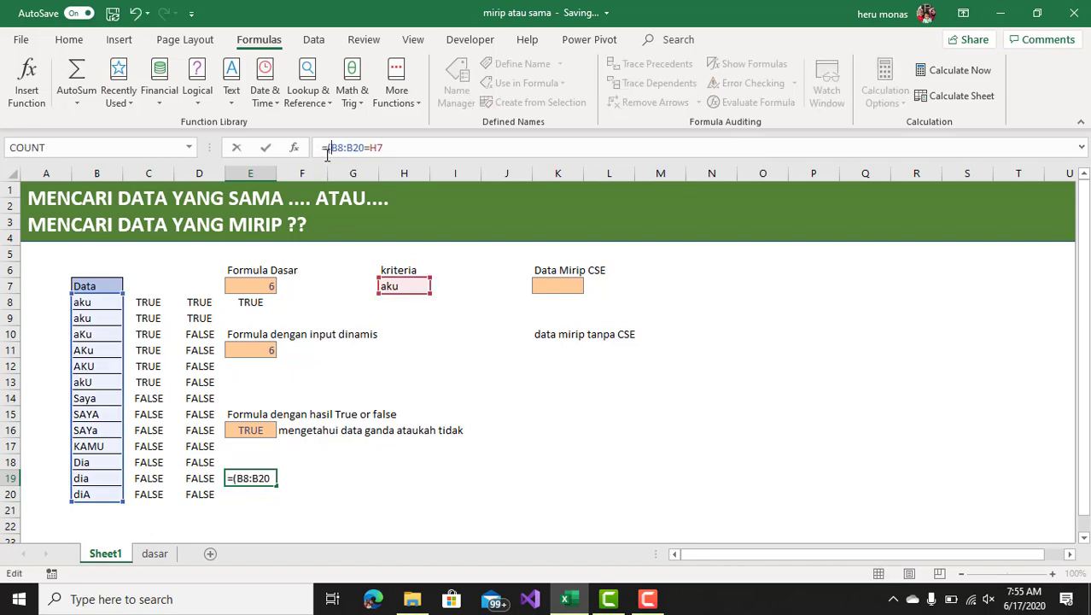
pyautogui.click(426, 143)
pyautogui.write(')')
pyautogui.click(327, 149)
pyautogui.write('--')
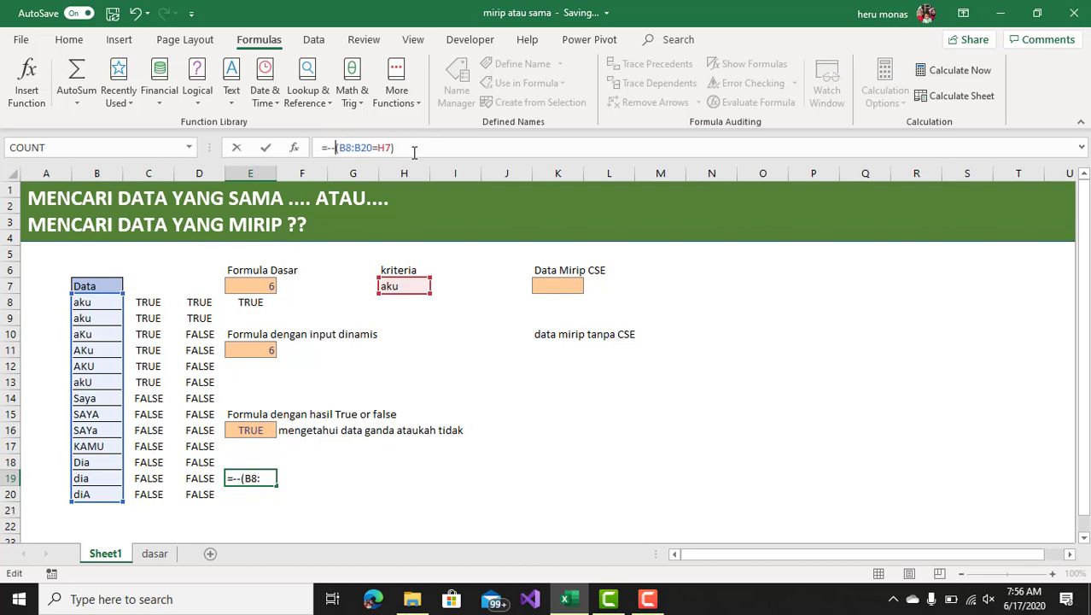
pyautogui.press('Return')
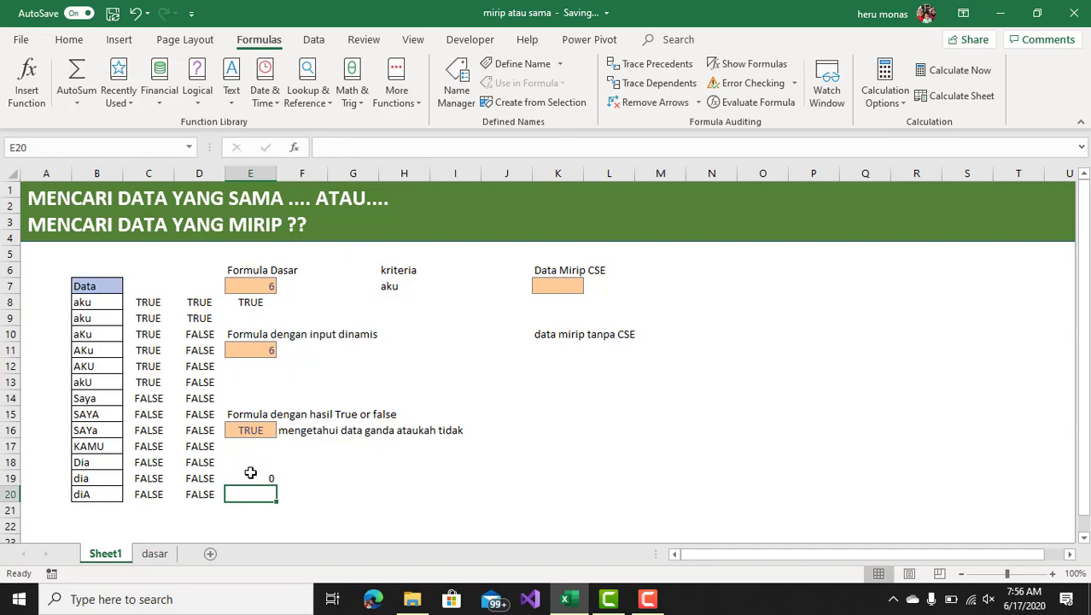
# - Evaluate the double-minus formula in E19 to inspect its numeric array, and discard the evaluation
pyautogui.click(250, 474)
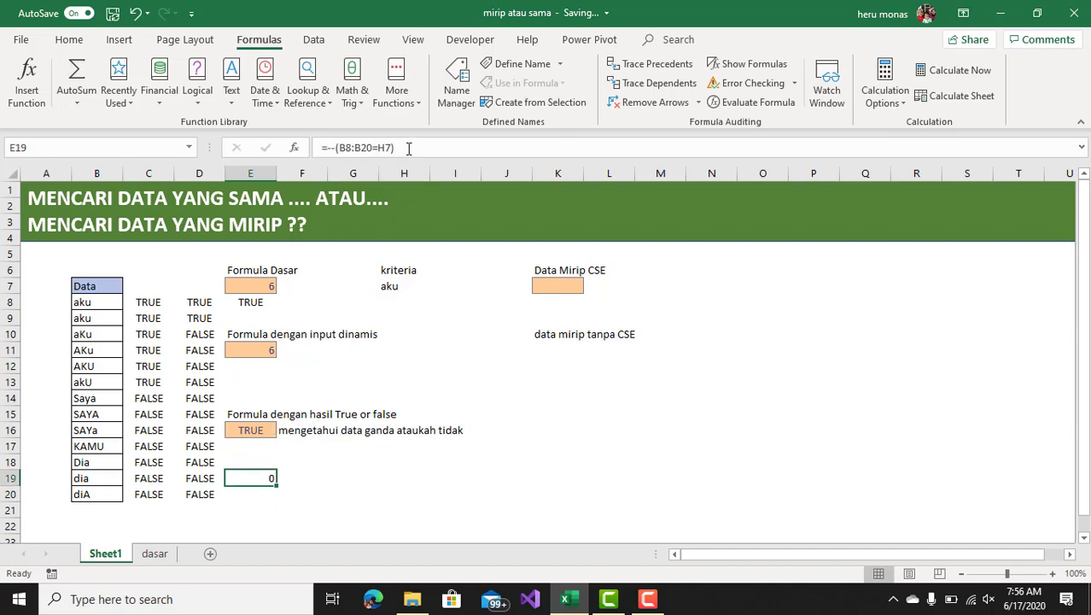
pyautogui.moveTo(408, 148); pyautogui.dragTo(321, 145)
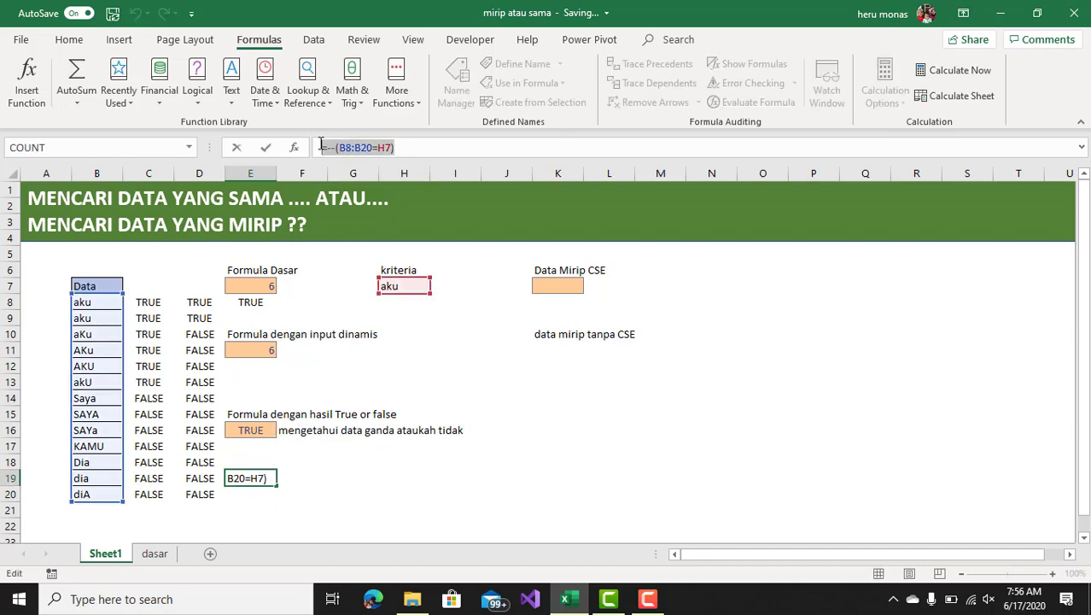
pyautogui.press('F9')
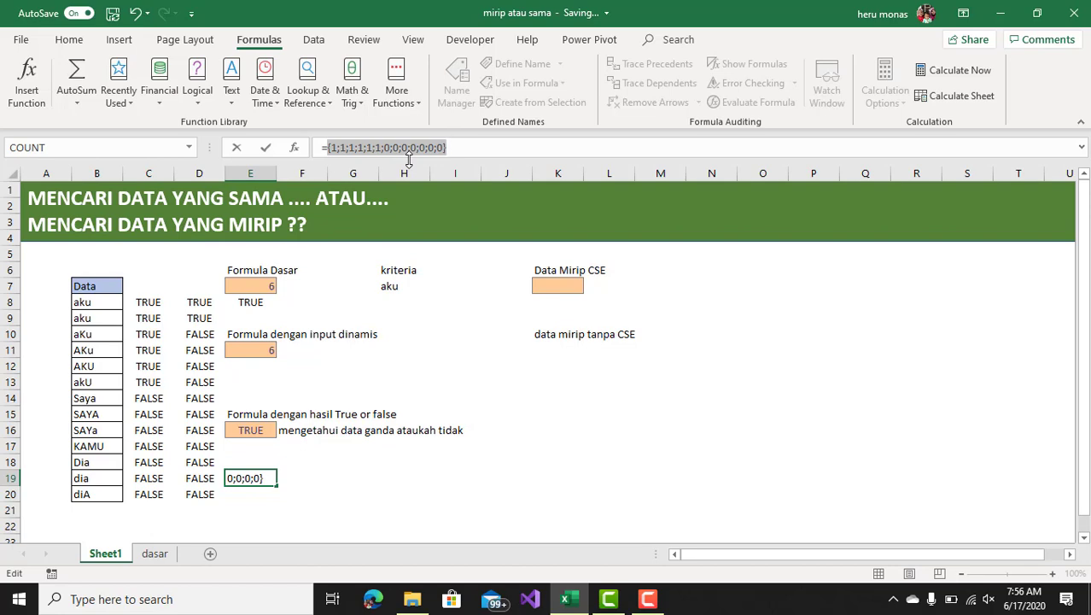
pyautogui.press('Escape')
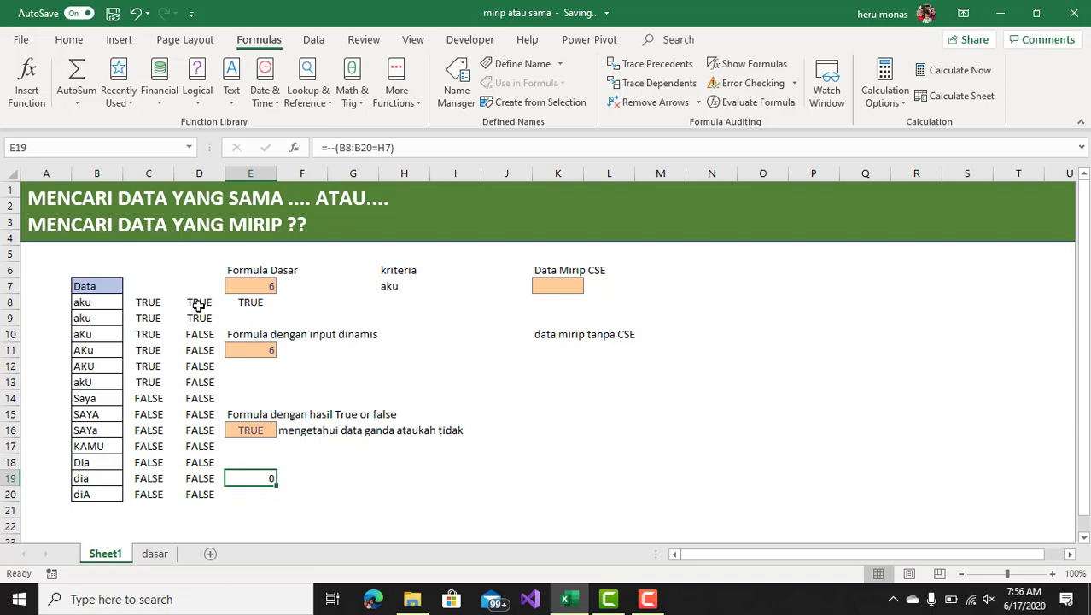
# - Copy the formula text =--(B8:B20=H7) from E19 into F19 and keep it open for editing
pyautogui.click(255, 496)
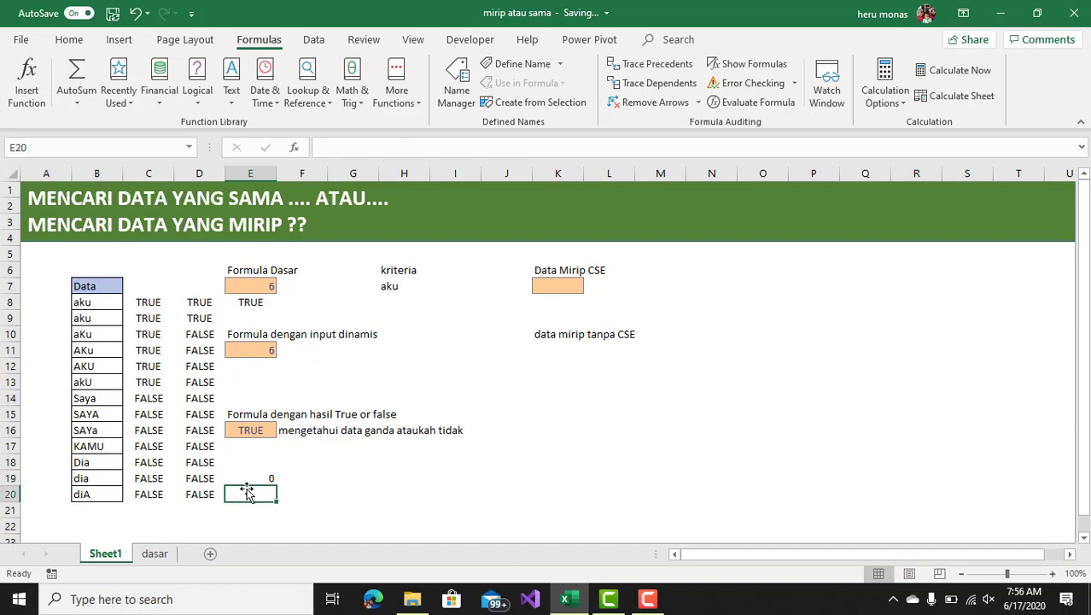
pyautogui.click(256, 476)
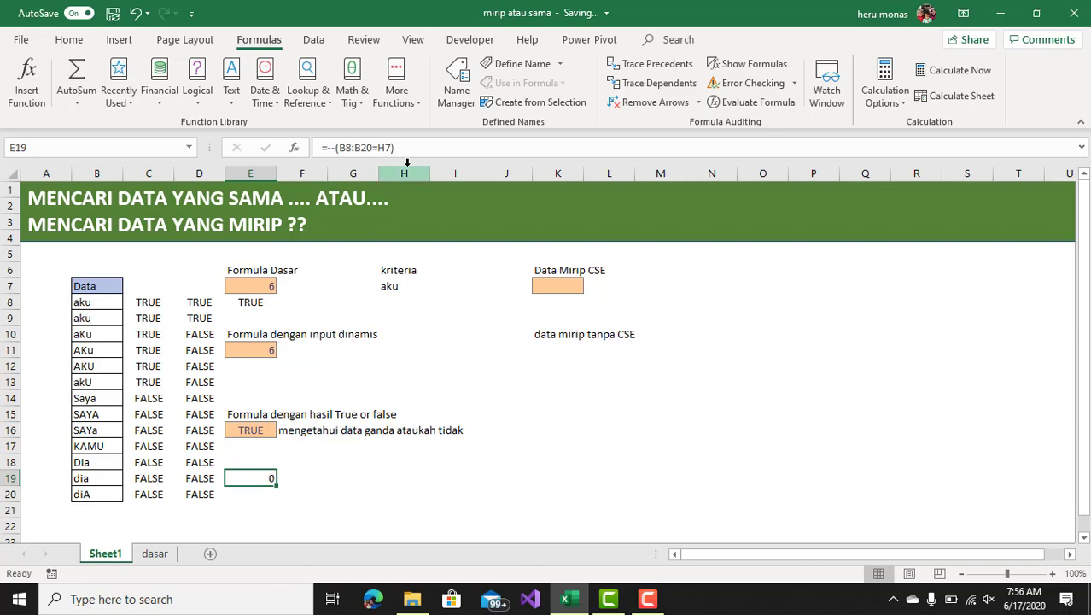
pyautogui.moveTo(411, 148); pyautogui.dragTo(293, 147)
pyautogui.hotkey('ctrl', 'c')
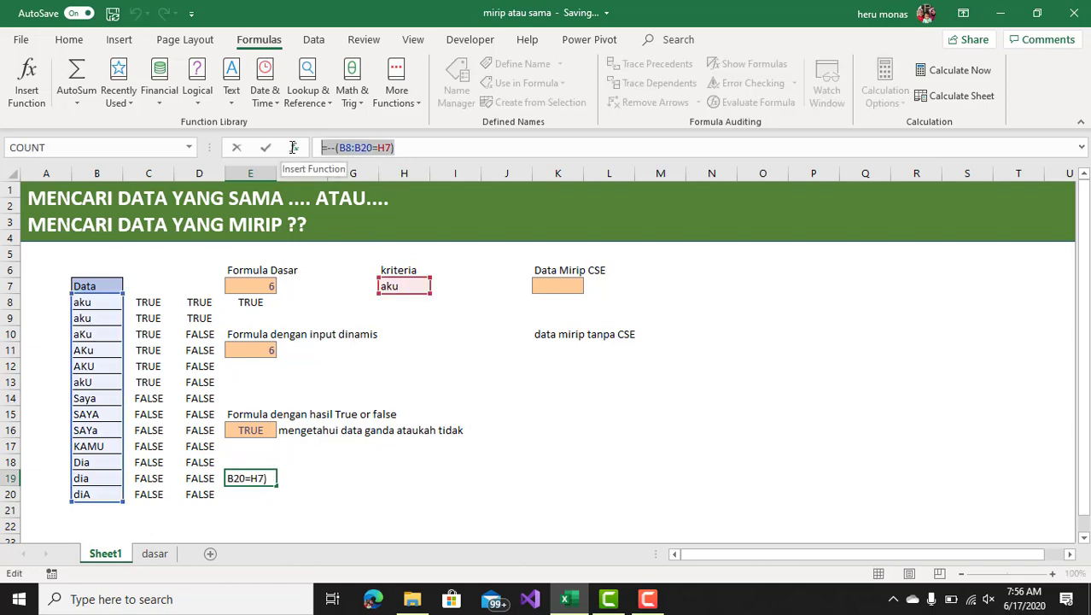
pyautogui.press('Escape')
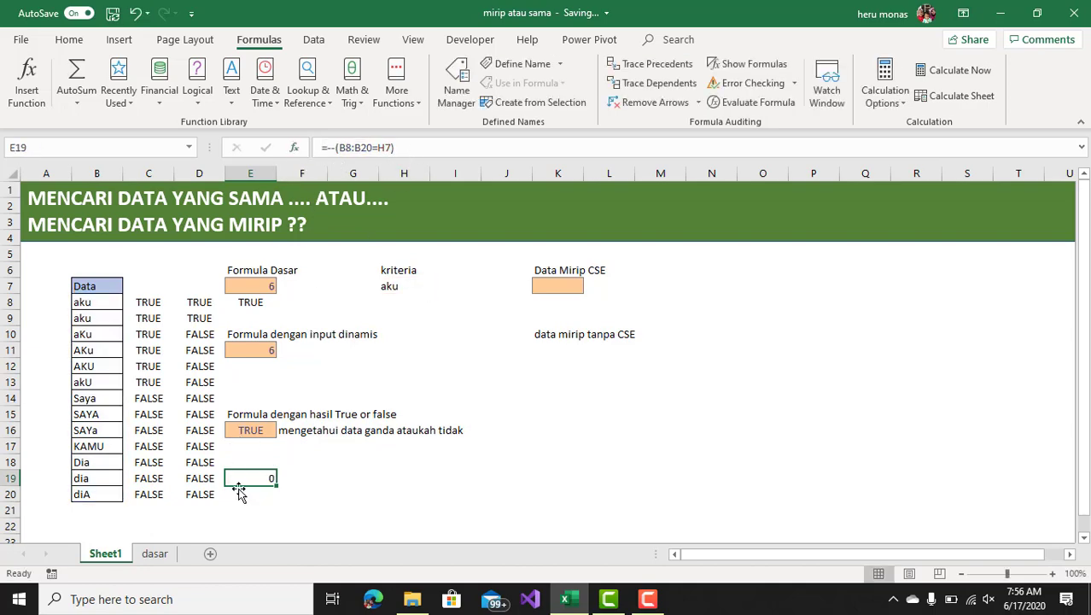
pyautogui.click(323, 478)
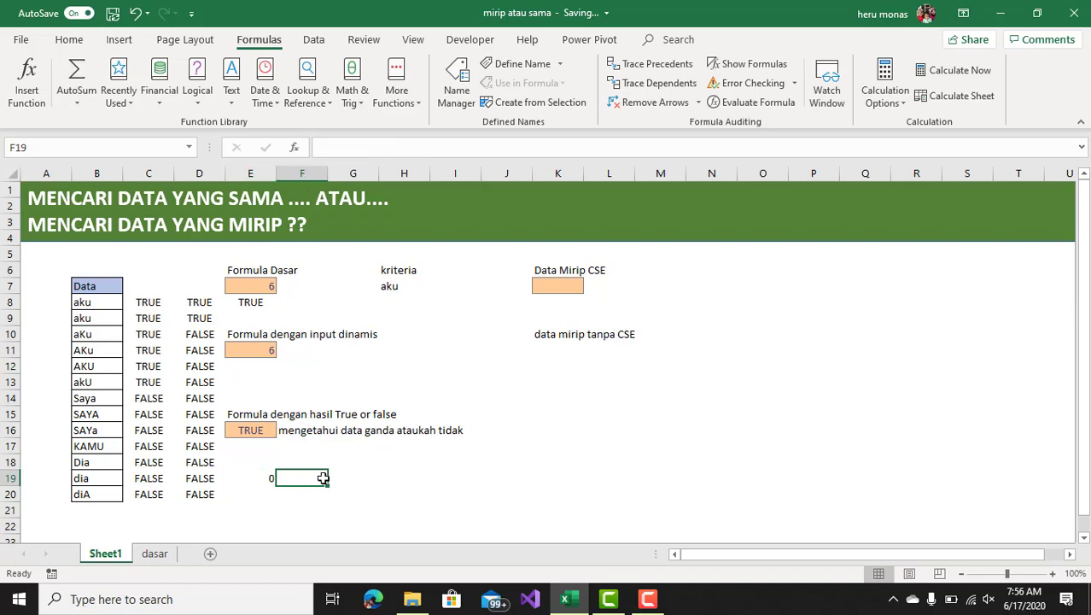
pyautogui.click(371, 147)
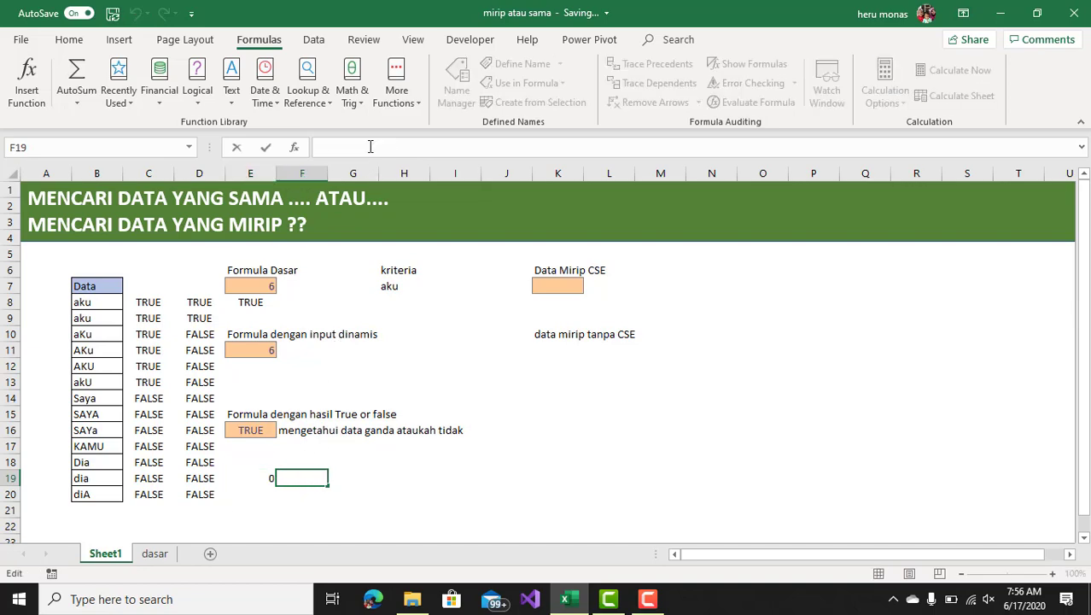
pyautogui.hotkey('ctrl', 'v')
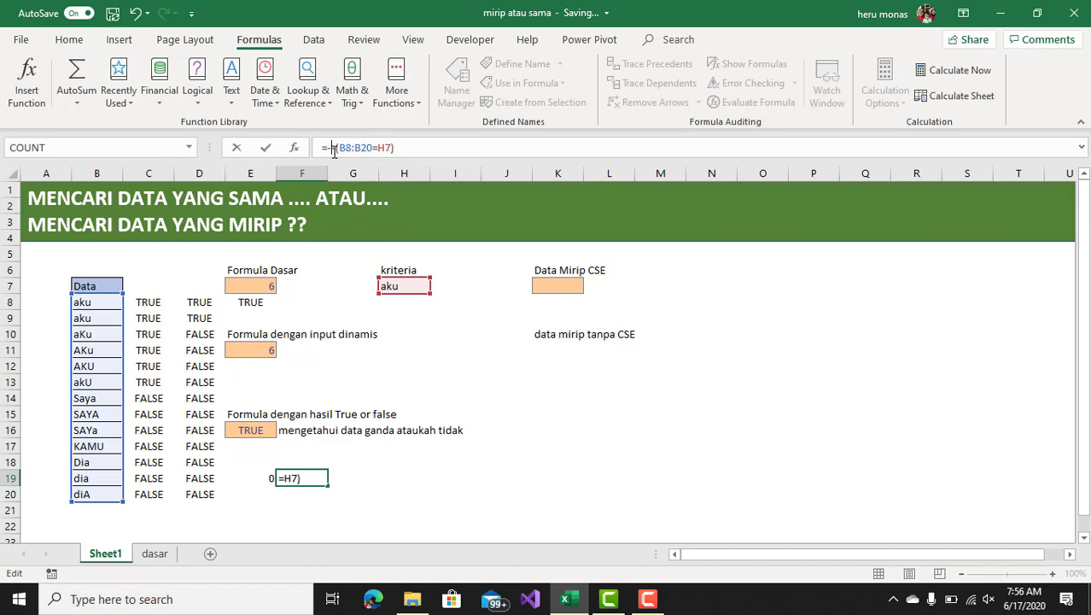
pyautogui.click(335, 149)
pyautogui.write('EXC')
pyautogui.press('Tab')
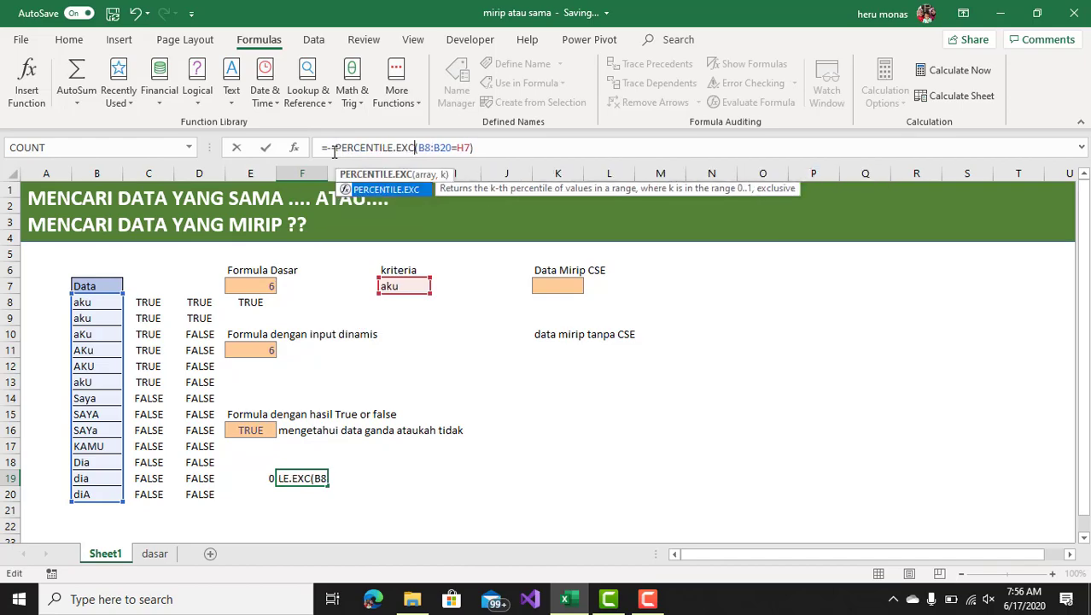
pyautogui.press('BackSpace')
pyautogui.press('BackSpace')
pyautogui.press('BackSpace')
pyautogui.press('BackSpace')
pyautogui.press('BackSpace')
pyautogui.press('BackSpace')
pyautogui.press('BackSpace')
pyautogui.press('BackSpace')
pyautogui.press('BackSpace')
pyautogui.press('BackSpace')
pyautogui.press('BackSpace')
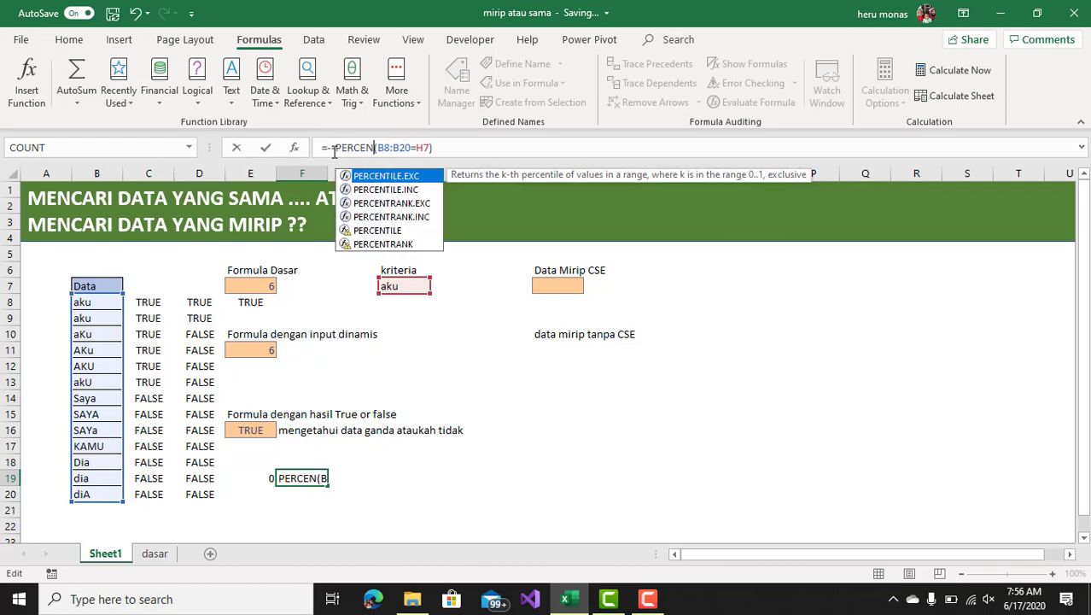
pyautogui.press('BackSpace')
pyautogui.press('BackSpace')
pyautogui.press('BackSpace')
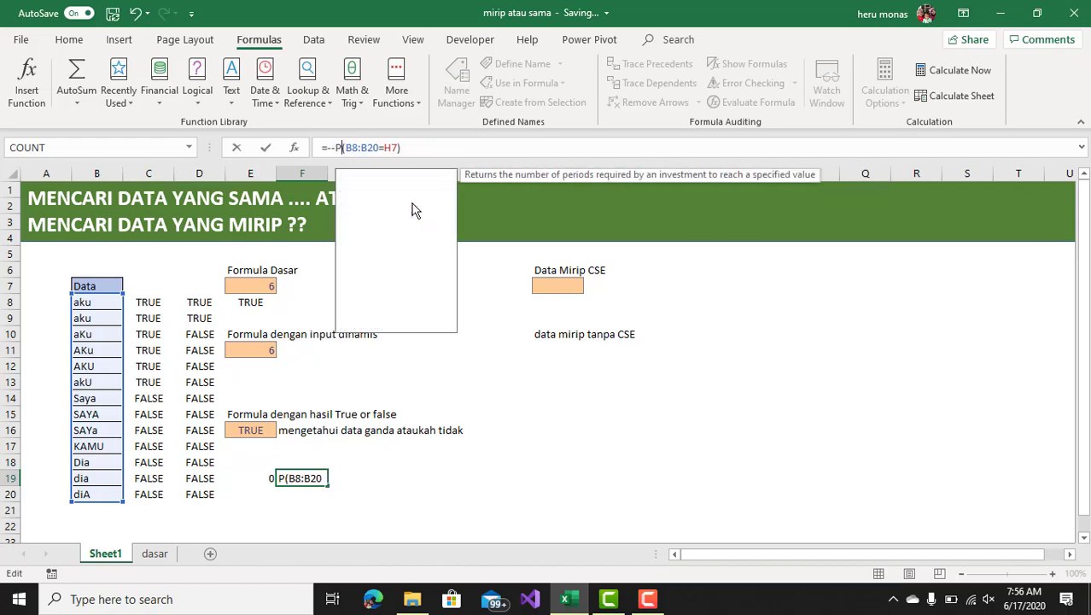
# - Convert the F19 formula to the case-sensitive comparison =--EXACT(B8:B20,H7)
pyautogui.write('ex')
pyautogui.press('Tab')
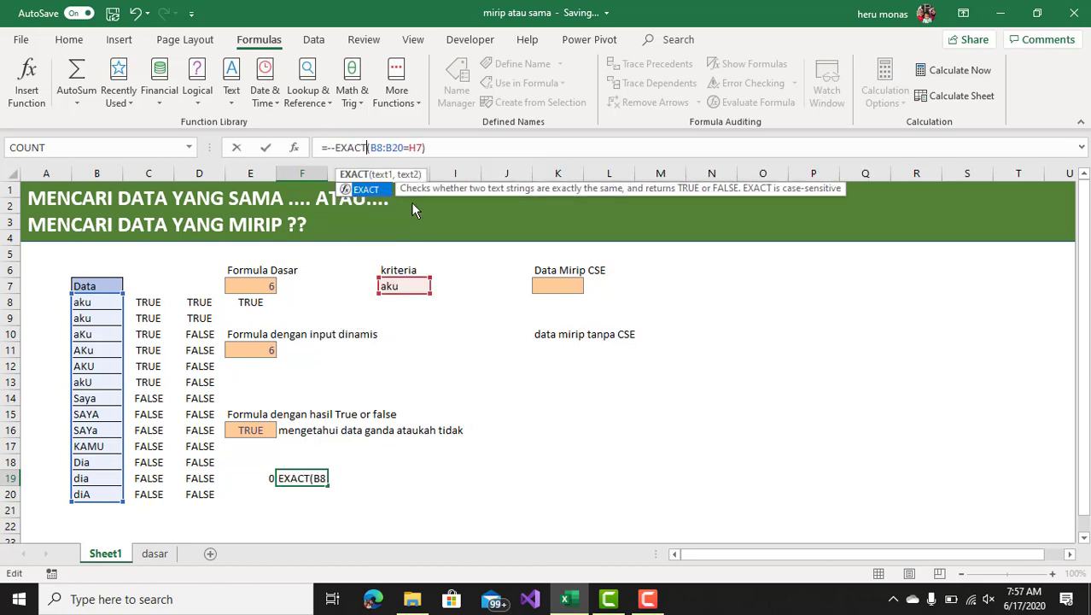
pyautogui.click(471, 152)
pyautogui.press('Return')
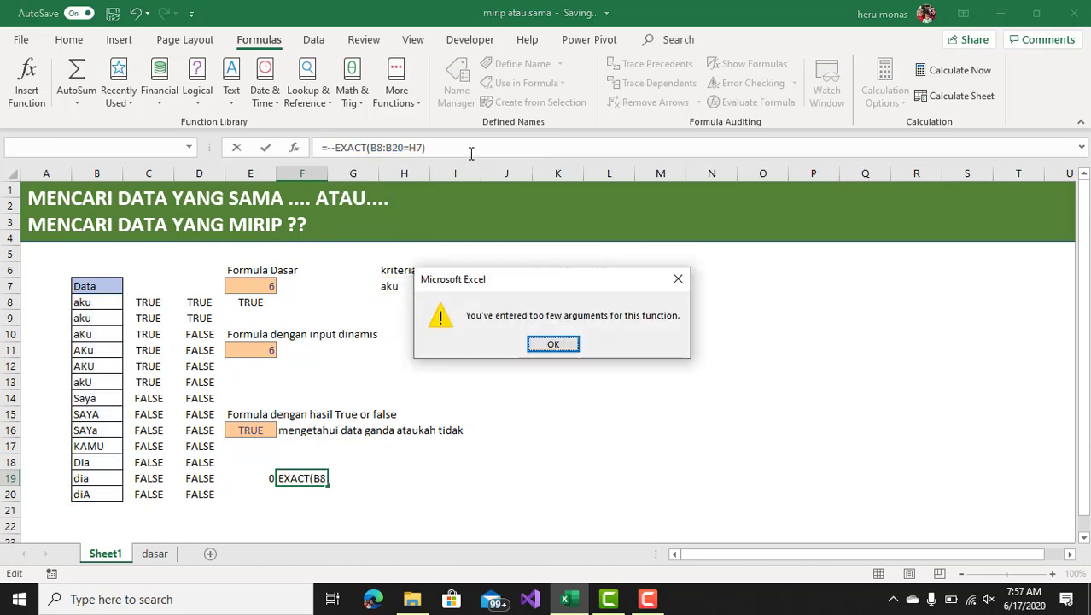
pyautogui.click(552, 344)
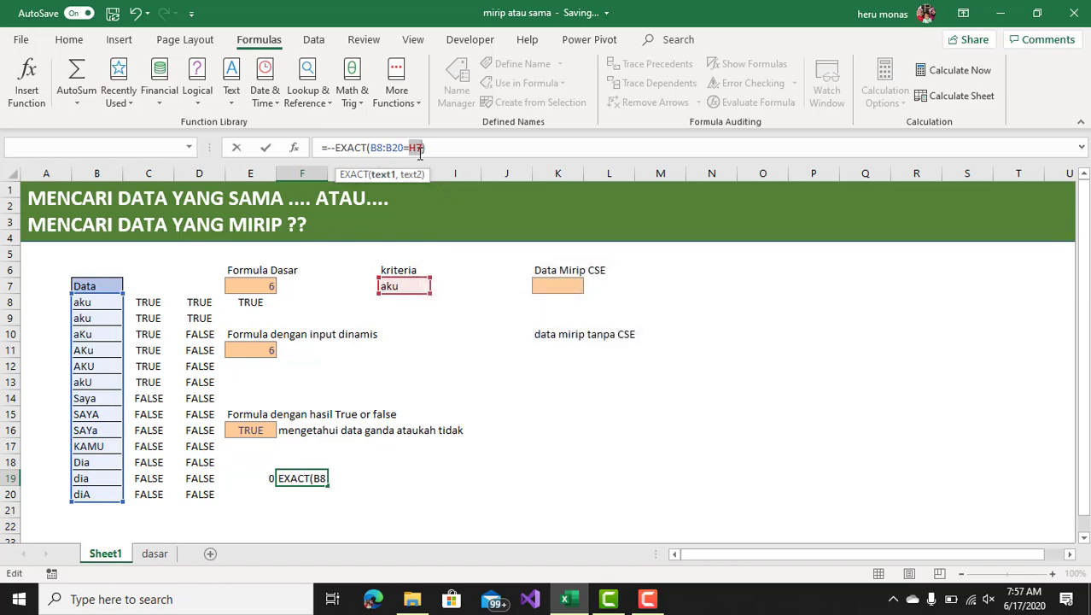
pyautogui.click(409, 147)
pyautogui.press('BackSpace')
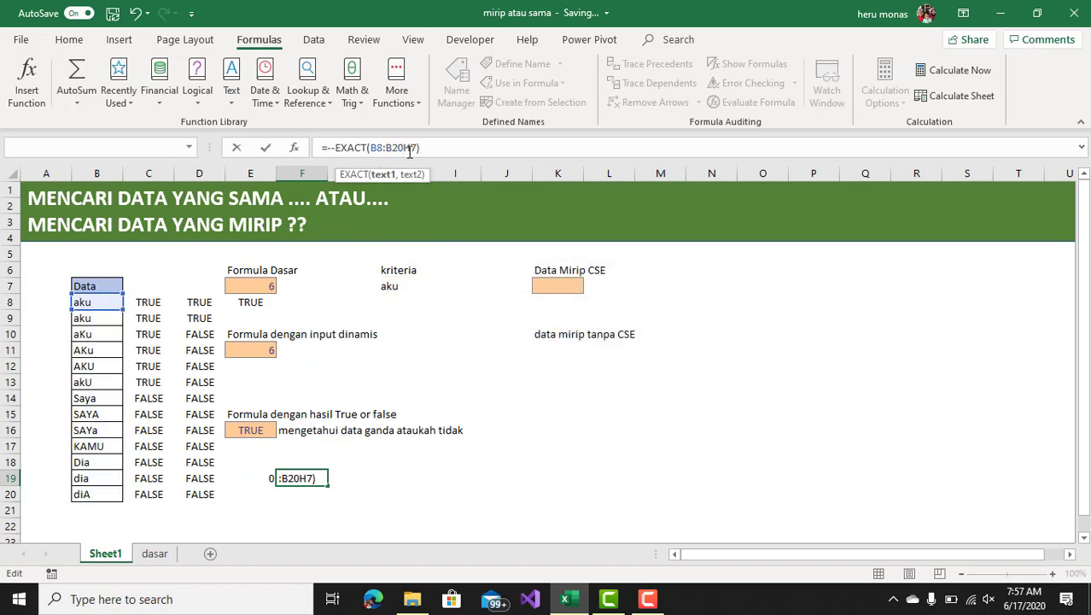
pyautogui.write(',')
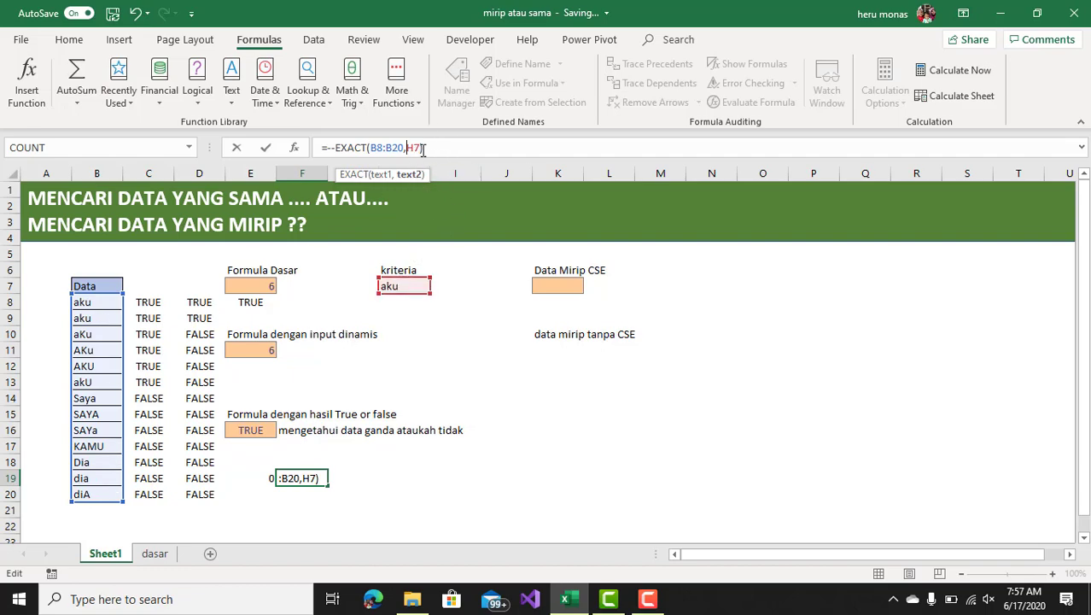
pyautogui.press('Return')
# - Evaluate the EXACT formula in F19 to inspect its numeric array, and discard the evaluation
pyautogui.click(317, 478)
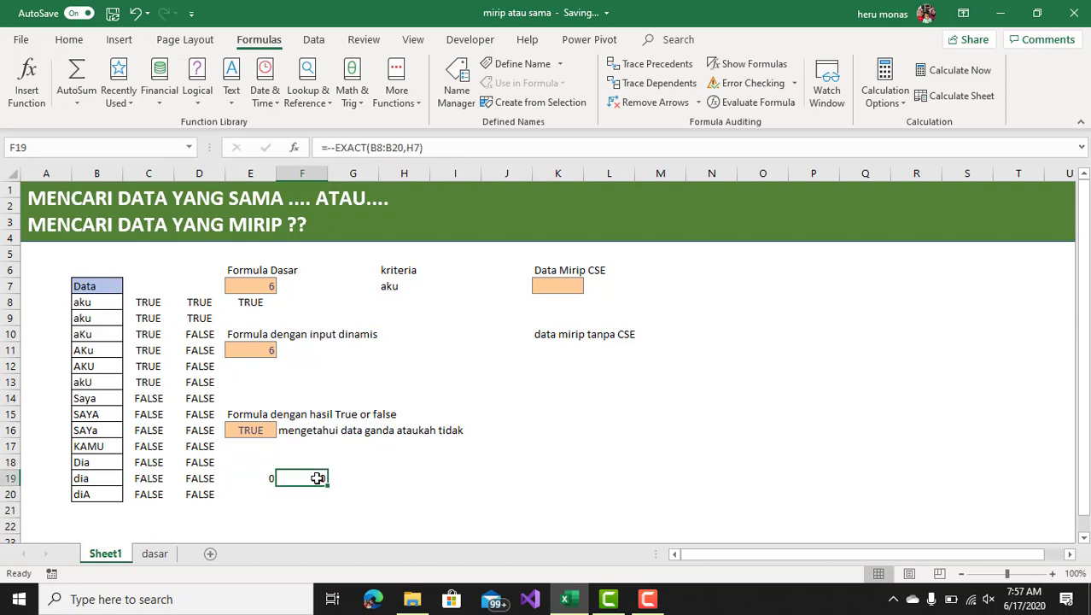
pyautogui.moveTo(423, 148); pyautogui.dragTo(299, 147)
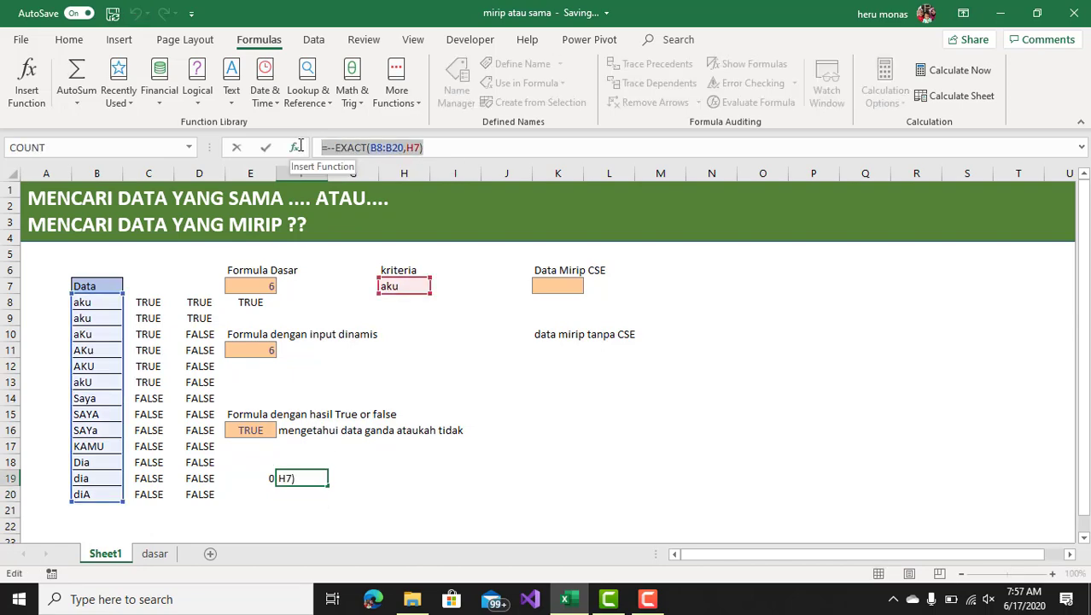
pyautogui.press('F9')
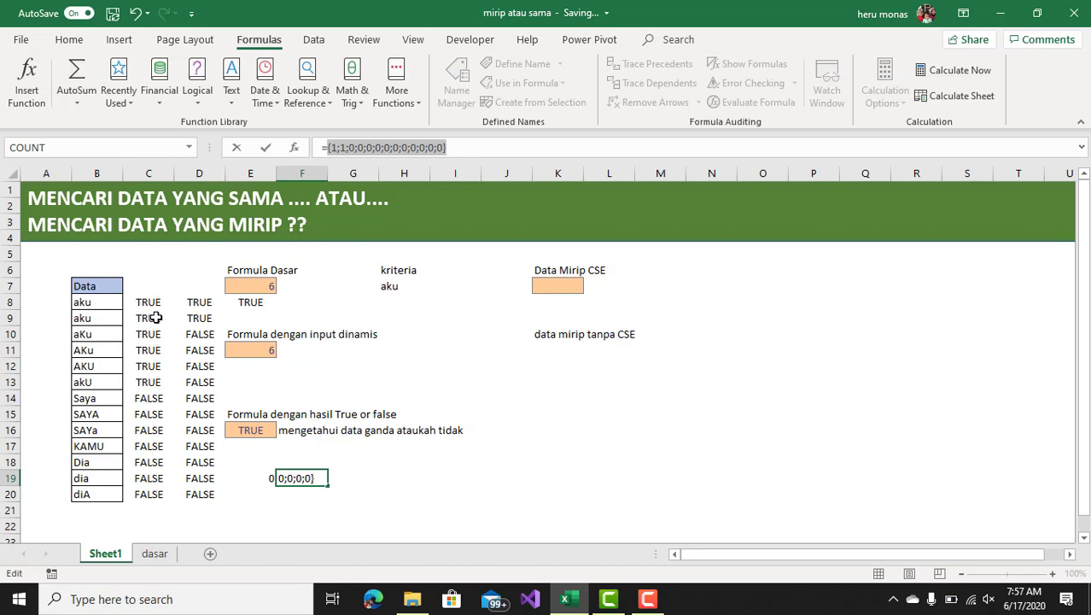
pyautogui.click(102, 304)
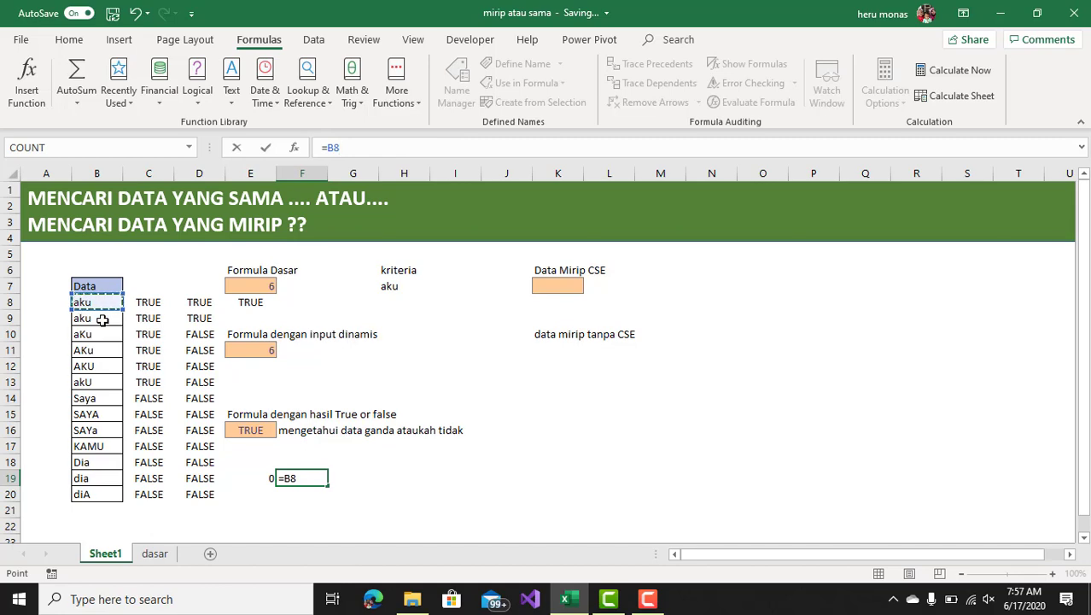
pyautogui.press('Escape')
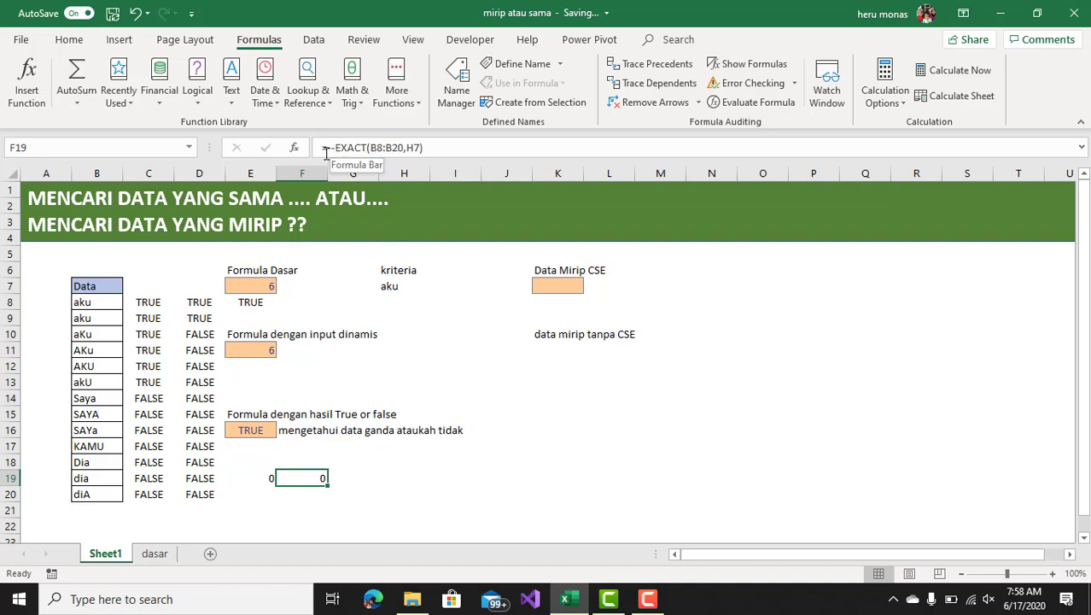
pyautogui.click(325, 148)
pyautogui.write('sum')
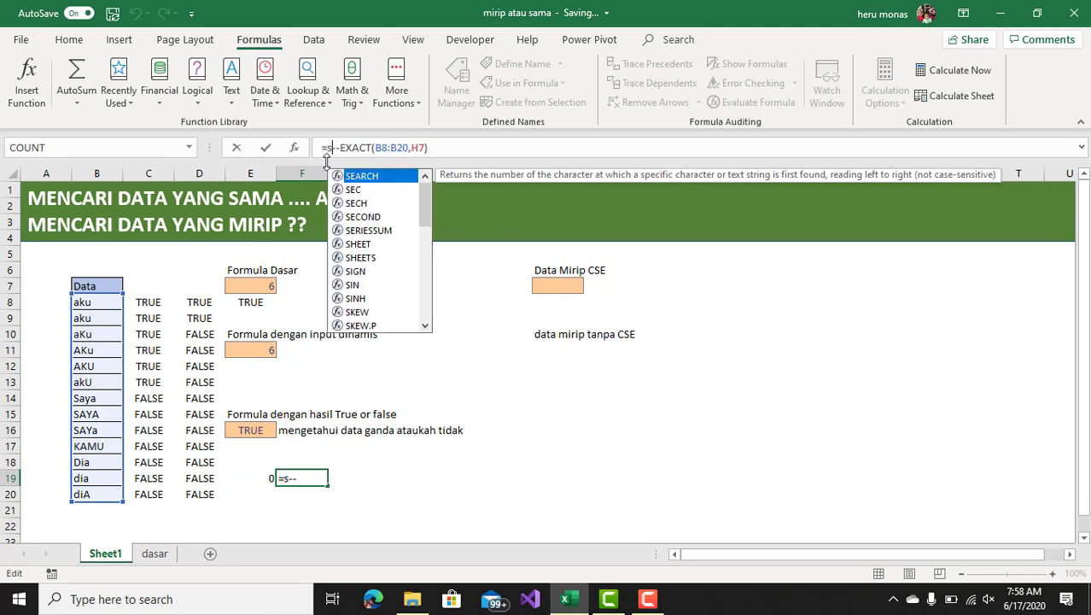
pyautogui.write('(')
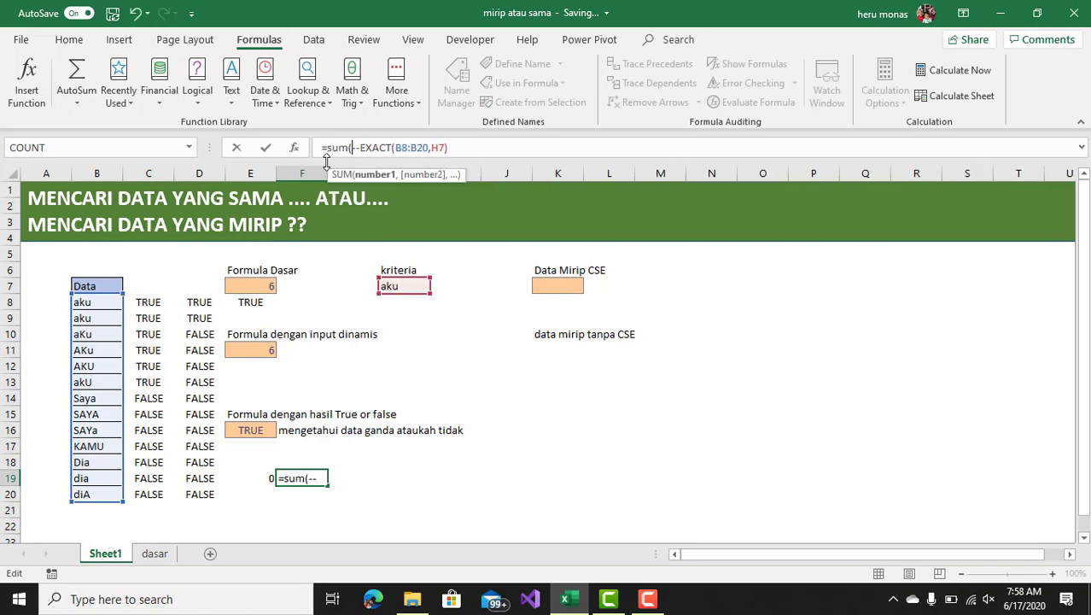
pyautogui.write(')')
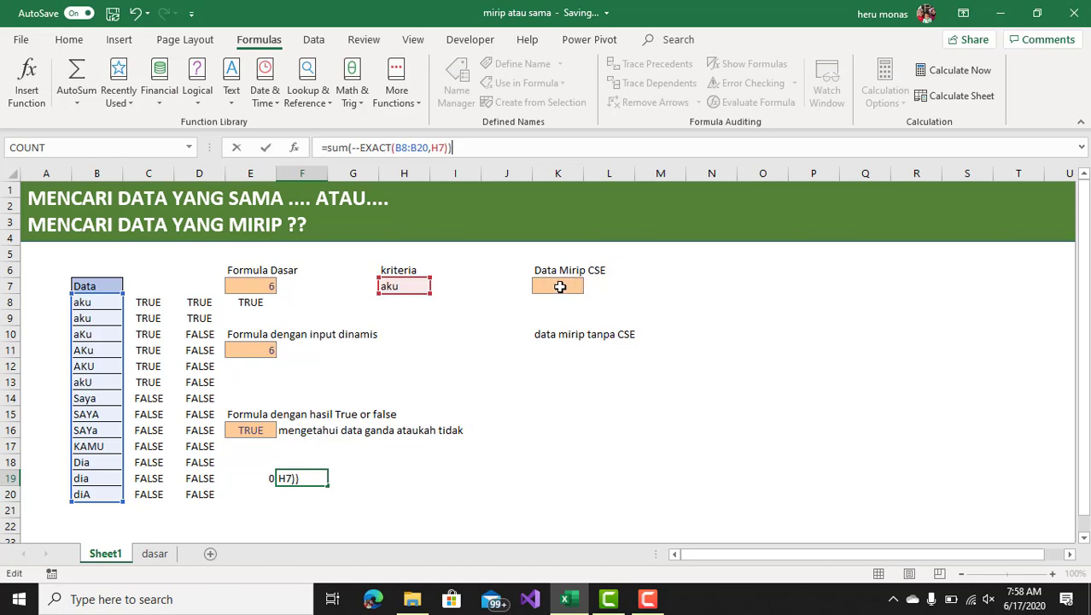
pyautogui.press('Escape')
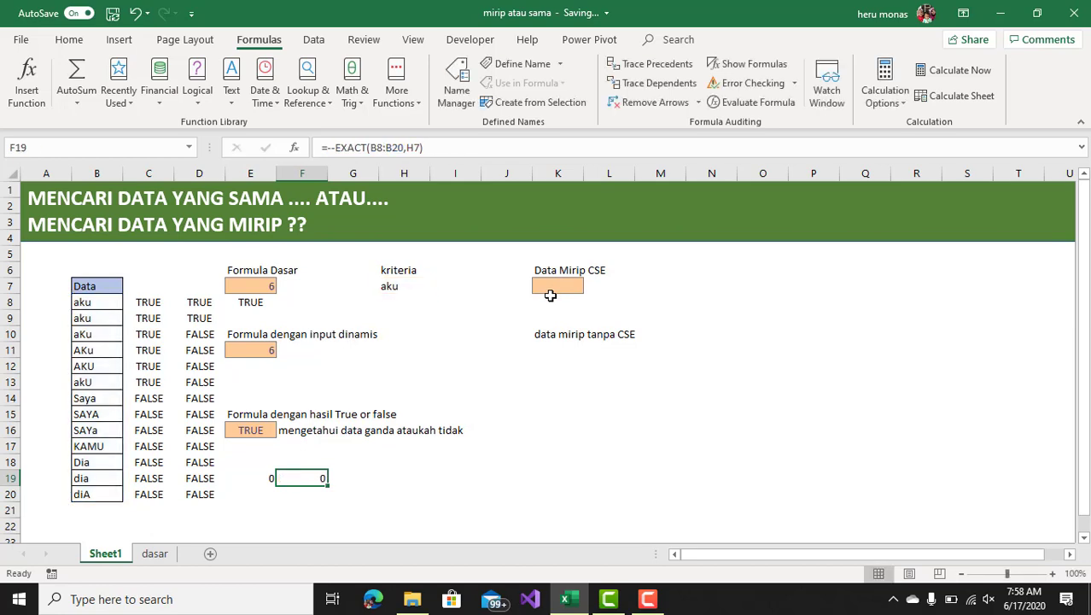
# - Enter the formula =EXACT(B8:B20,H7) in cell K7 under the Data Mirip CSE label
pyautogui.click(549, 282)
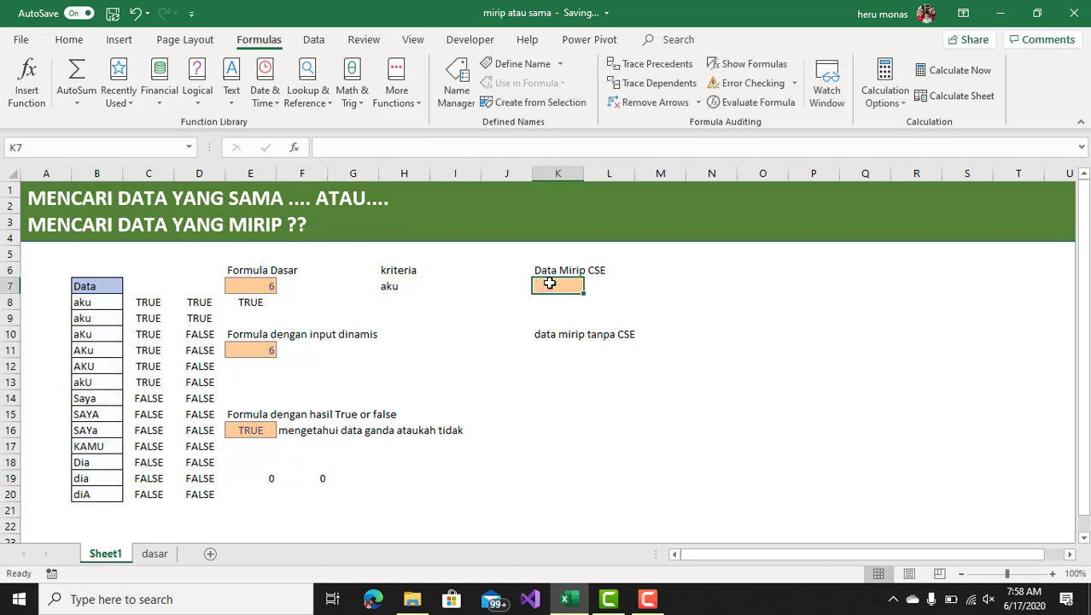
pyautogui.write('=')
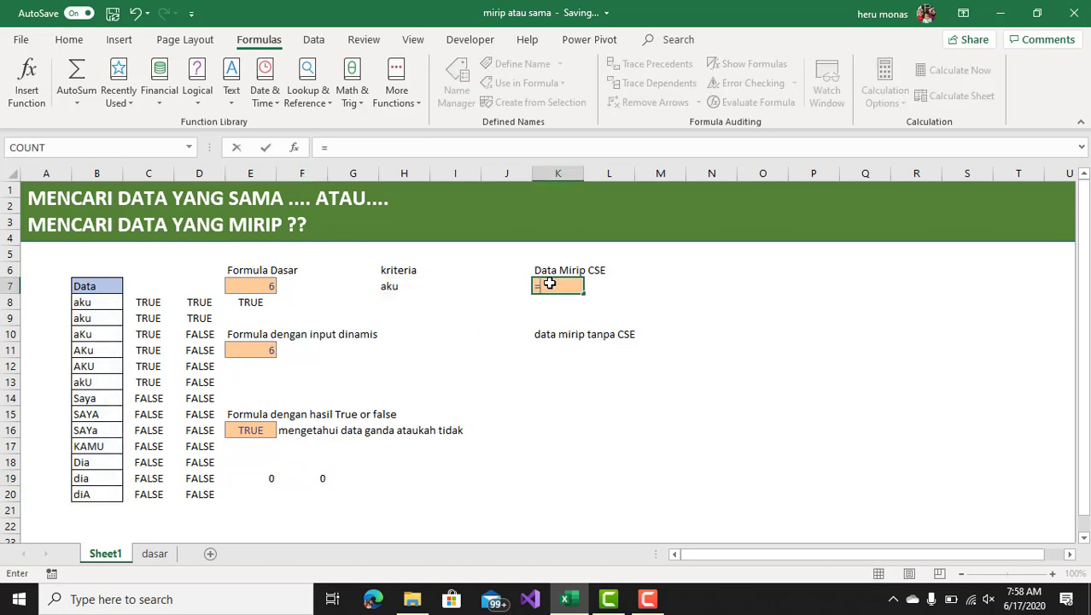
pyautogui.write('e')
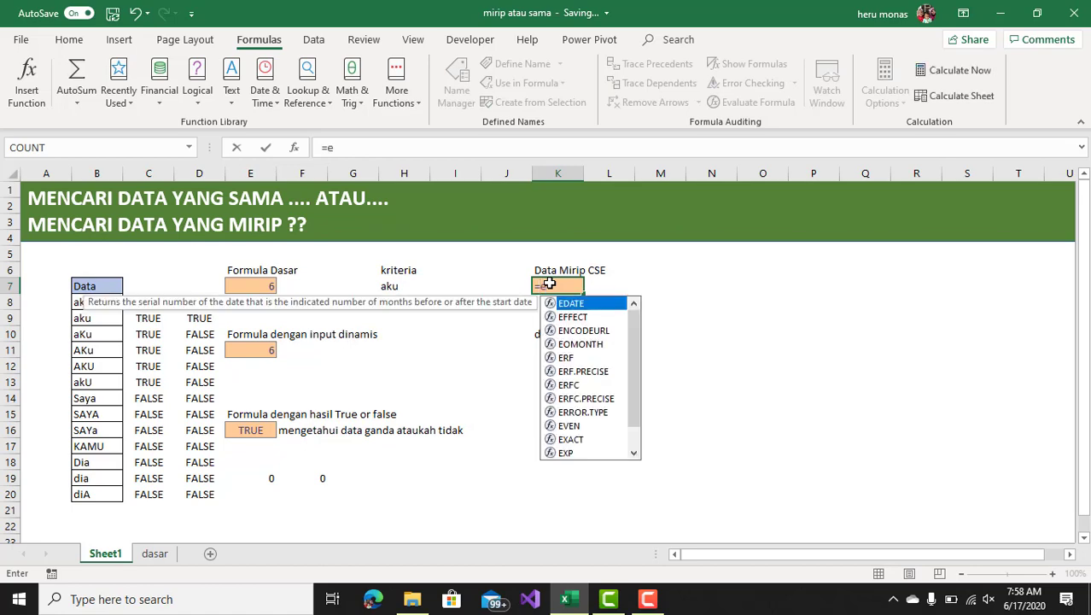
pyautogui.write('x')
pyautogui.press('Tab')
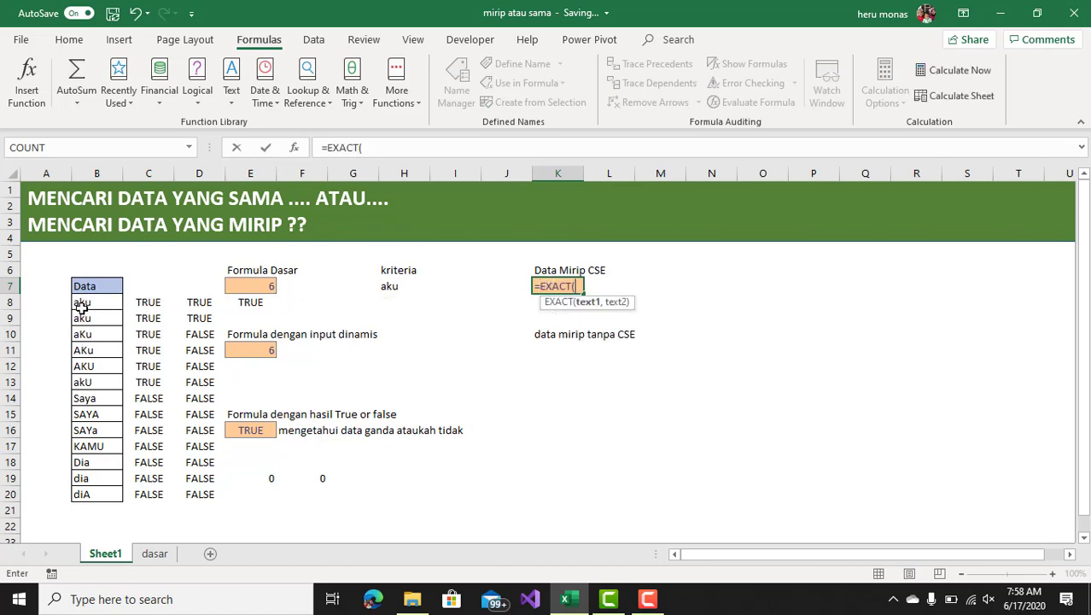
pyautogui.moveTo(81, 304); pyautogui.dragTo(79, 493)
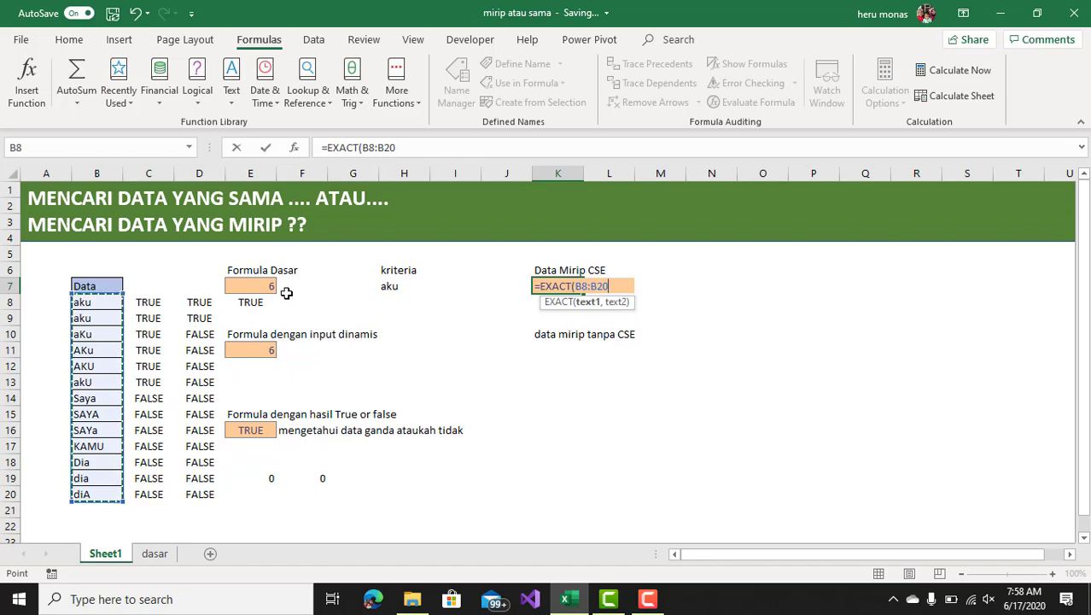
pyautogui.click(435, 139)
pyautogui.write(',')
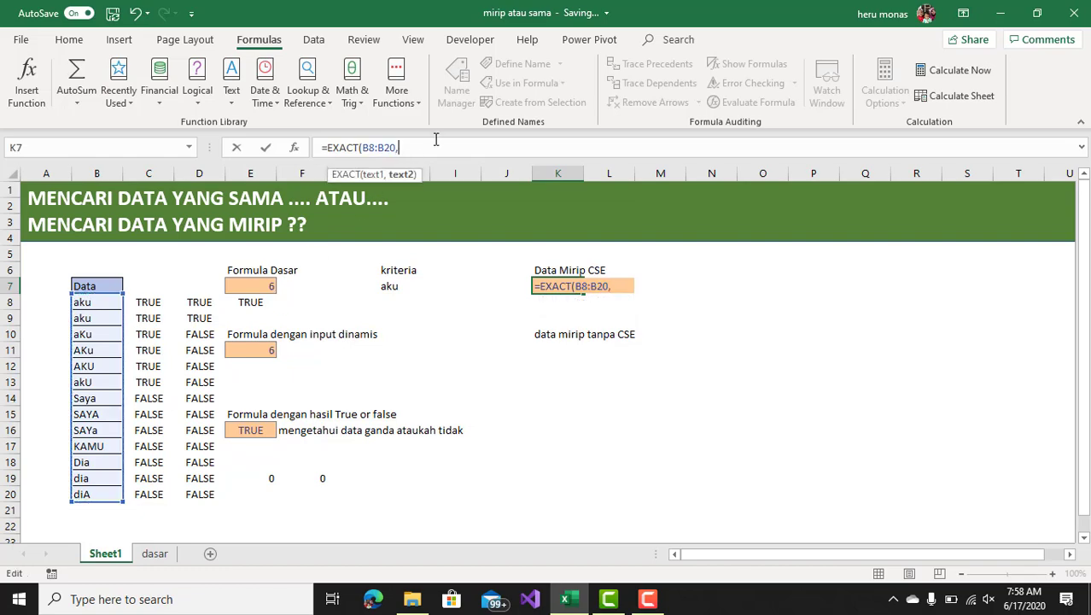
pyautogui.click(389, 286)
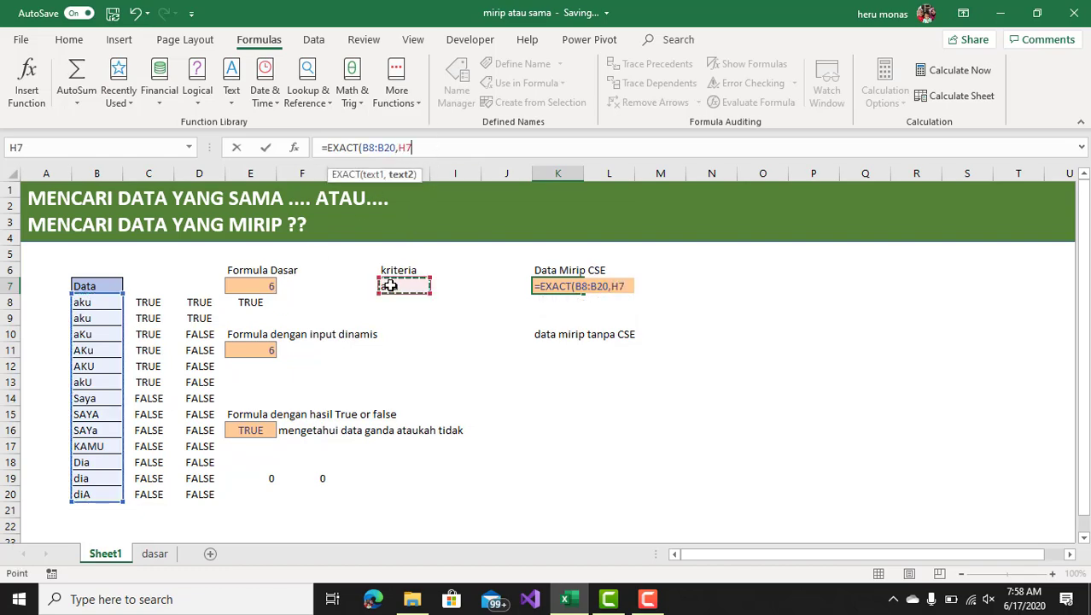
pyautogui.write(')')
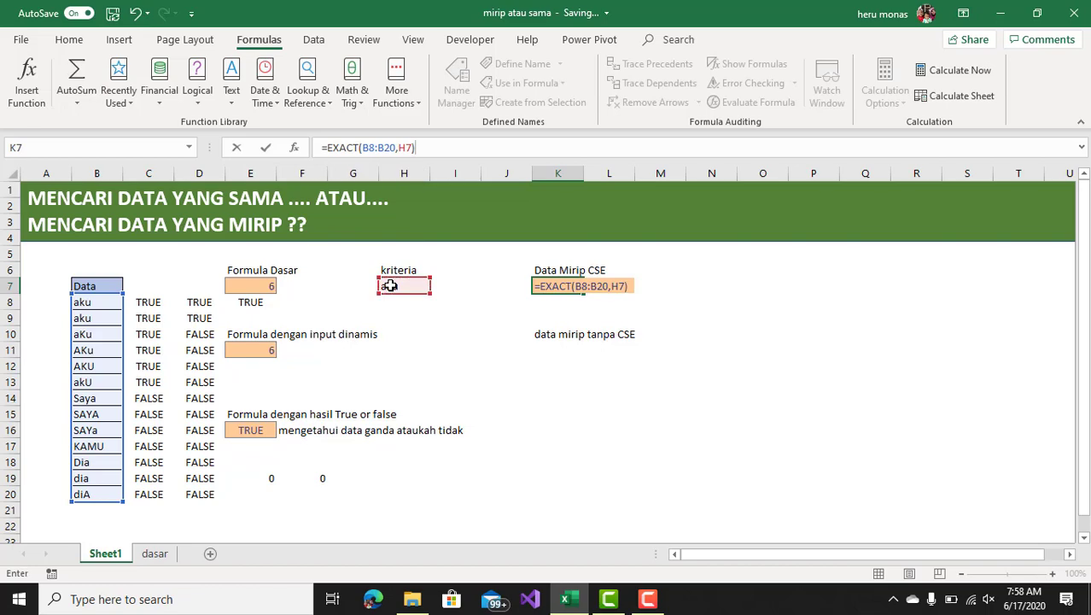
pyautogui.press('Return')
# - Change the K7 formula to =SUM(--EXACT(B8:B20,H7)) and enter it as an array formula
pyautogui.click(569, 287)
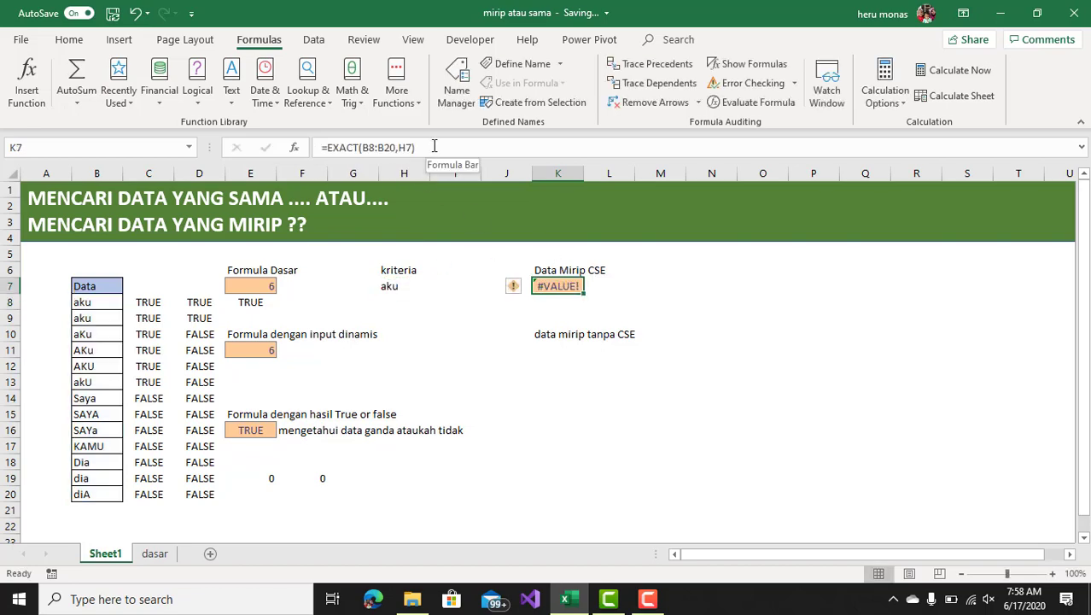
pyautogui.click(329, 149)
pyautogui.write('--')
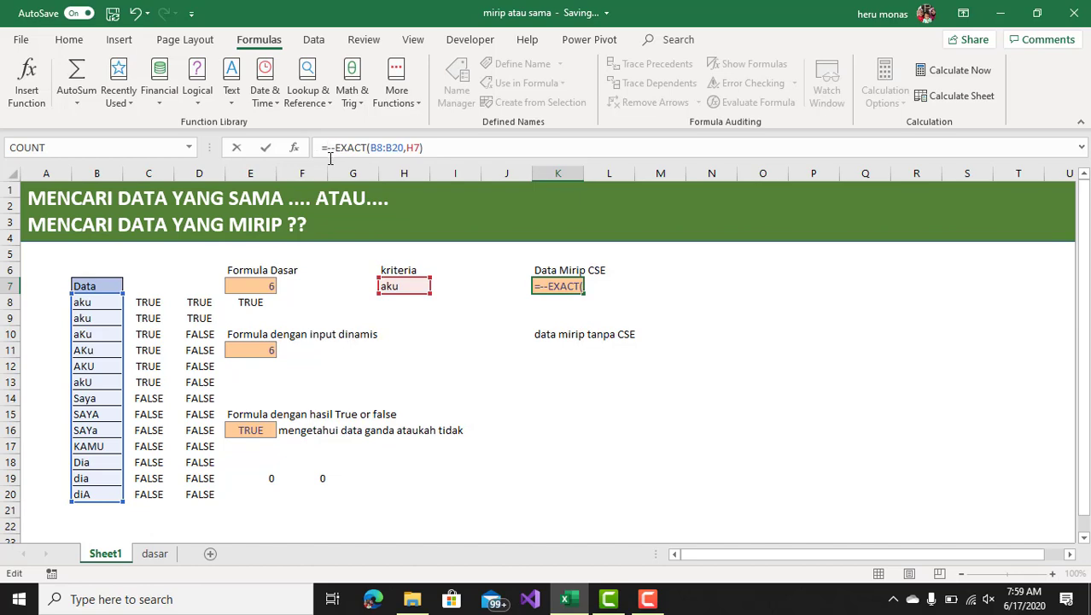
pyautogui.click(329, 152)
pyautogui.write('sum')
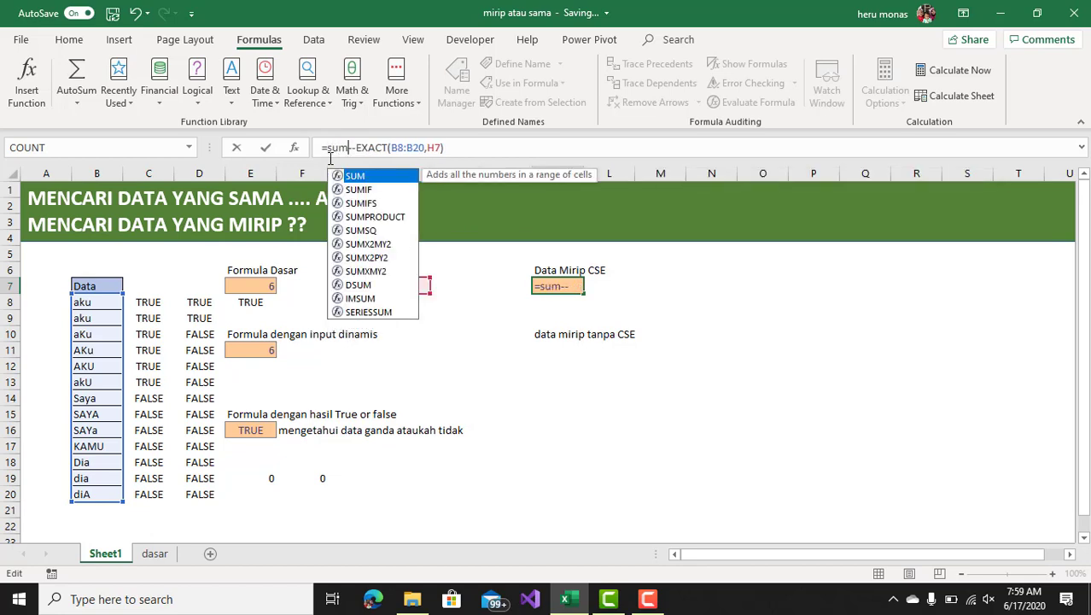
pyautogui.write('(')
pyautogui.click(482, 145)
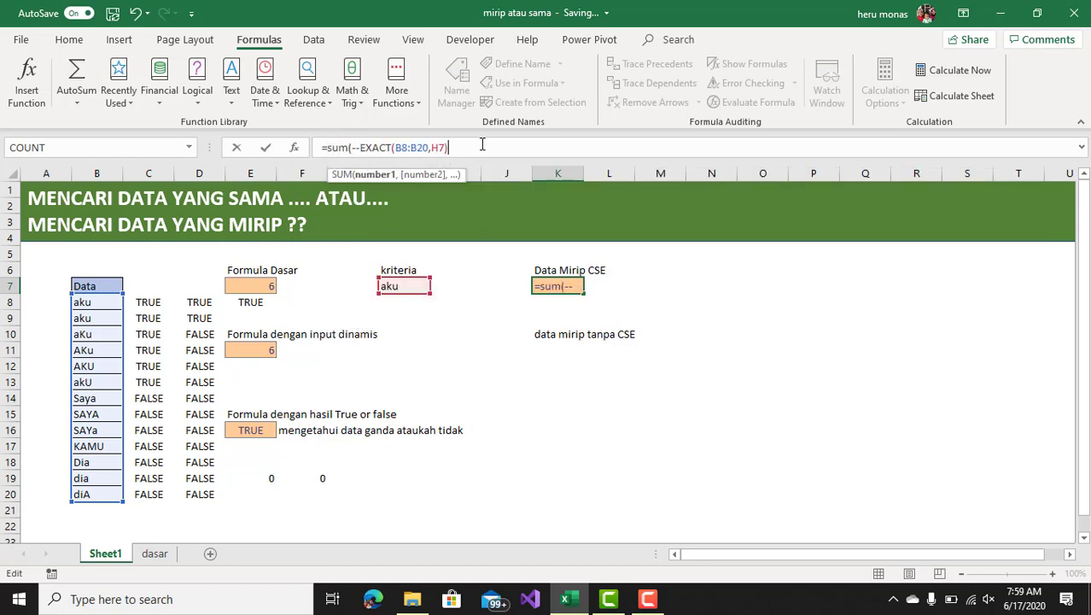
pyautogui.write(')')
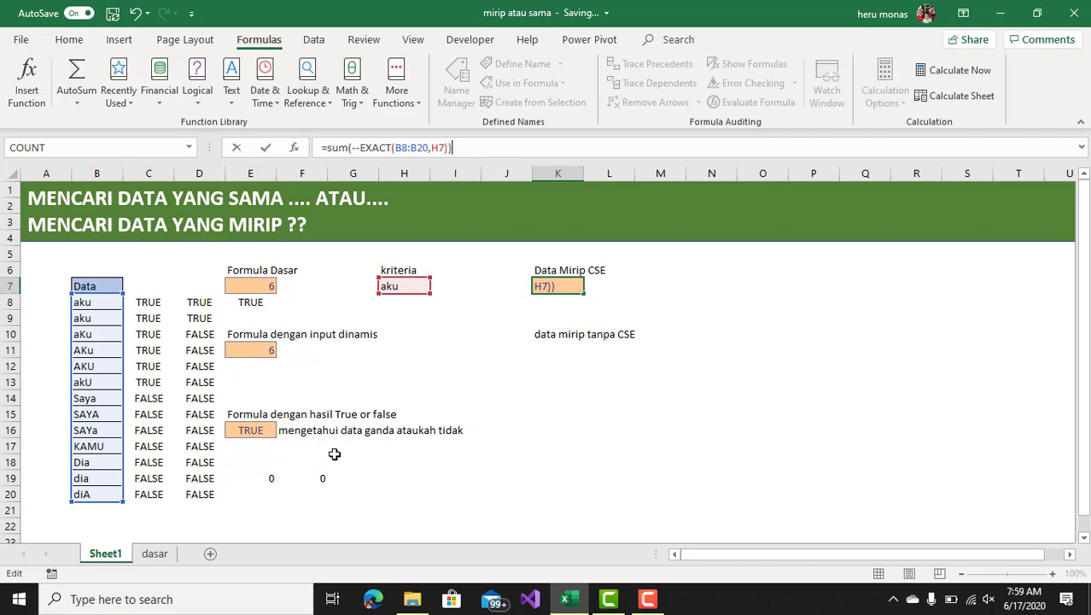
pyautogui.hotkey('ctrl', 'shift', 'Return')
pyautogui.click(653, 434)
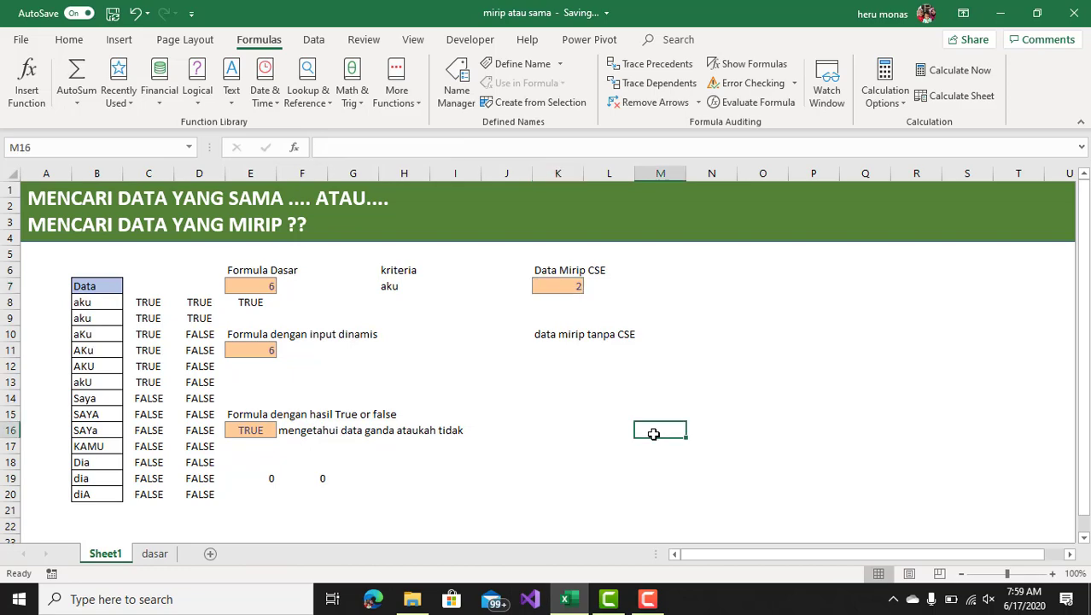
# - Compare the K7 array formula with the criterion in H7, the data in B8:B20 and the COUNTIF formula in E7
pyautogui.click(569, 288)
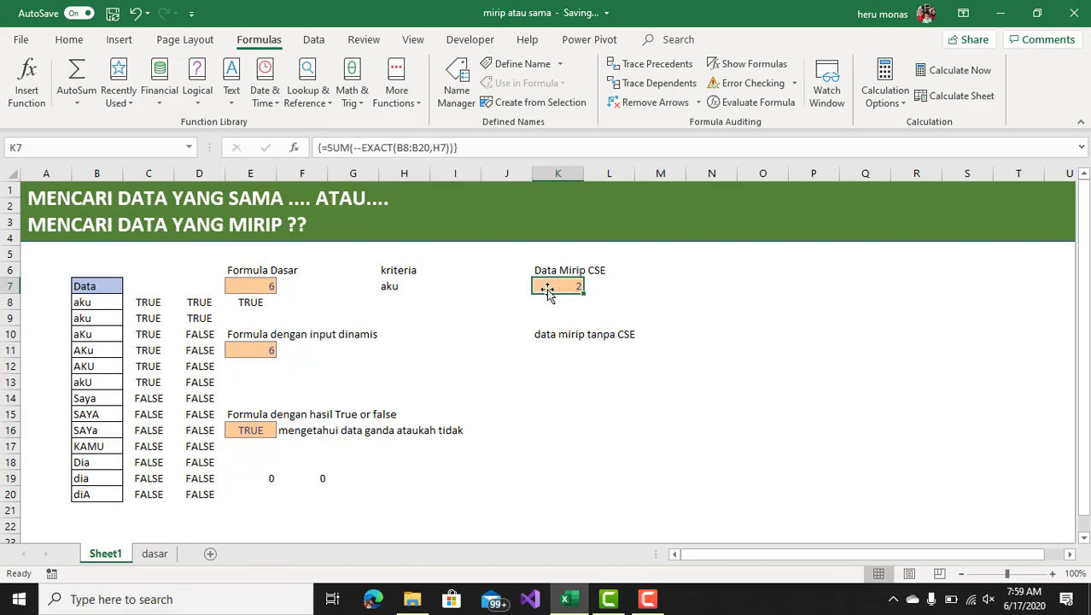
pyautogui.click(391, 290)
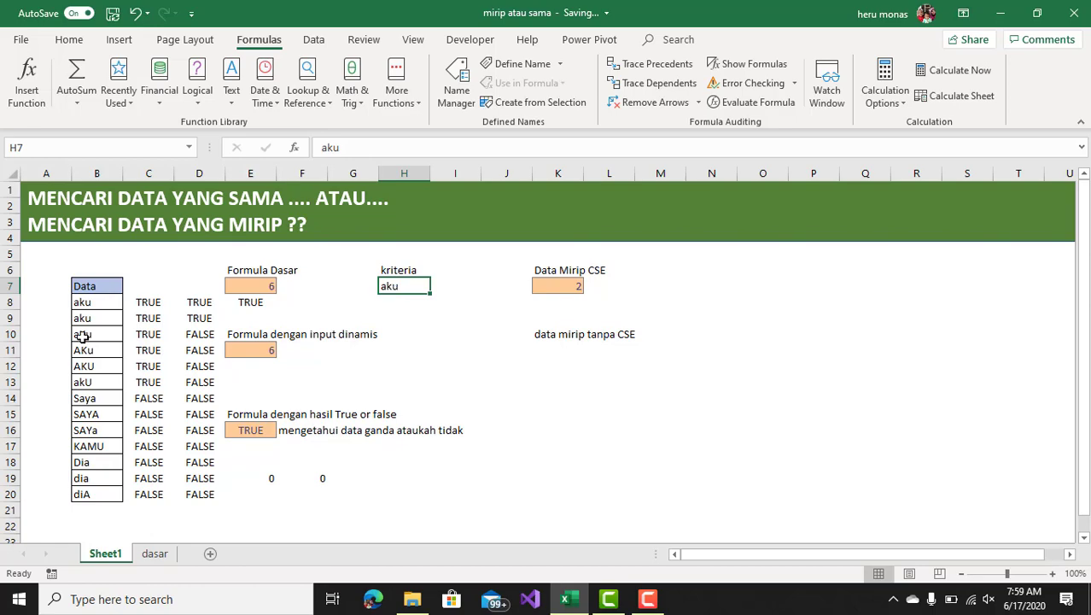
pyautogui.moveTo(90, 304); pyautogui.dragTo(89, 318)
pyautogui.moveTo(79, 448); pyautogui.dragTo(85, 492)
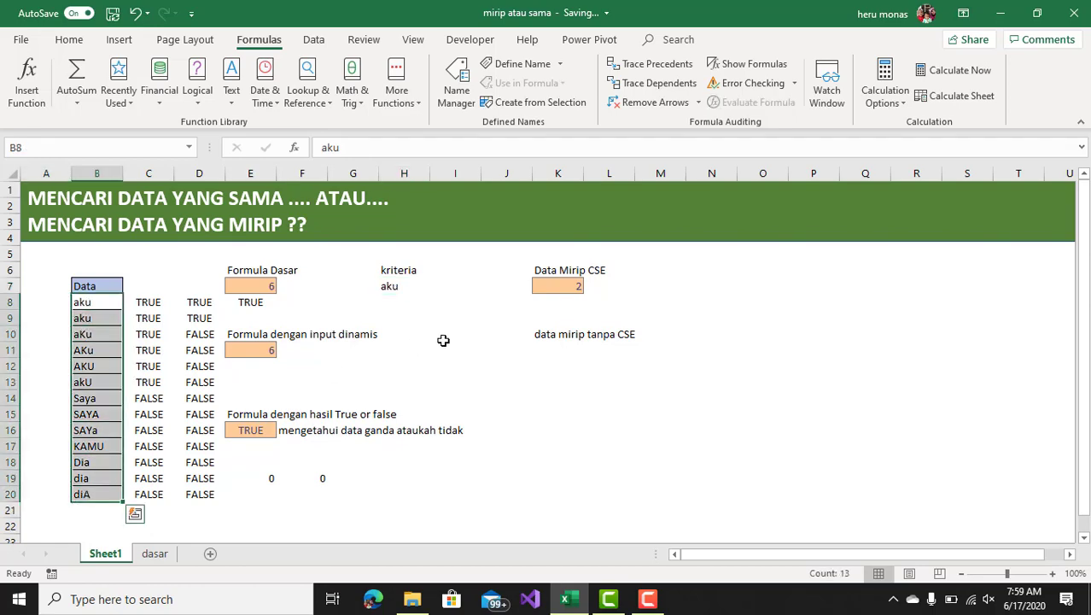
pyautogui.click(567, 286)
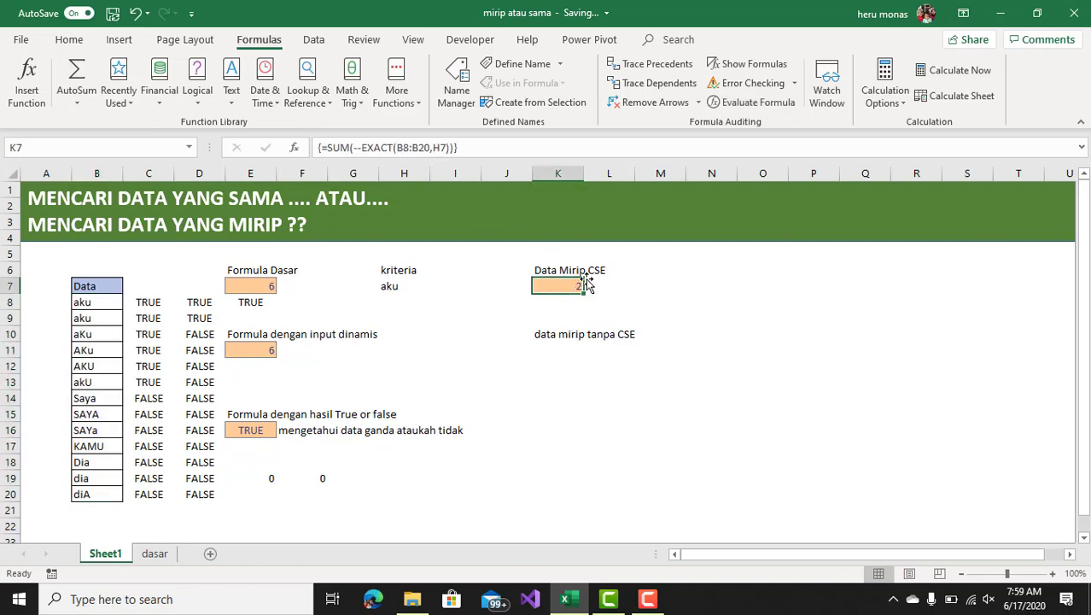
pyautogui.click(392, 292)
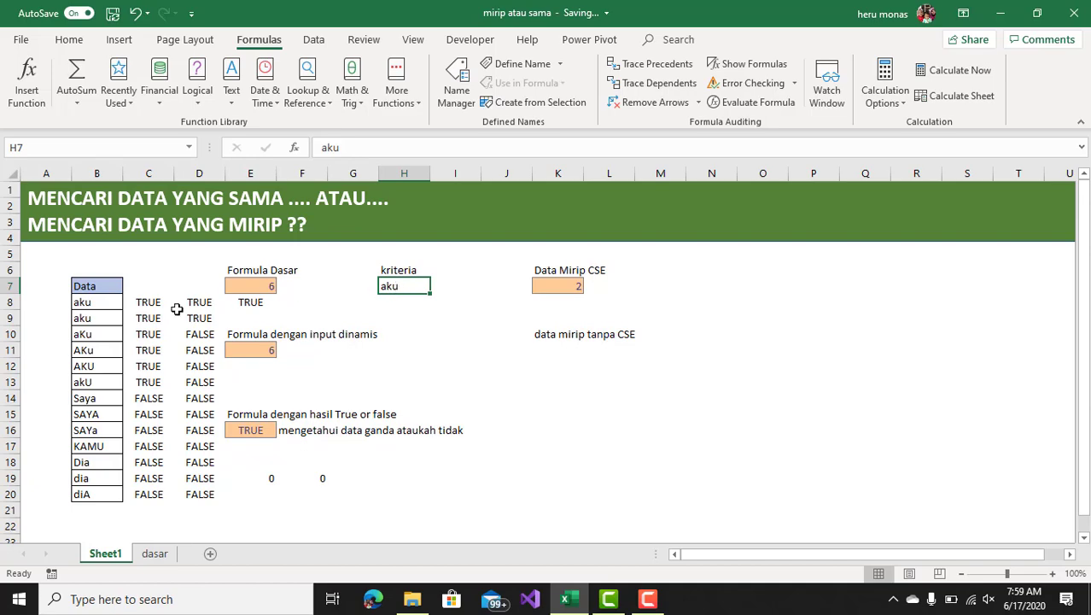
pyautogui.click(103, 302)
pyautogui.click(103, 319)
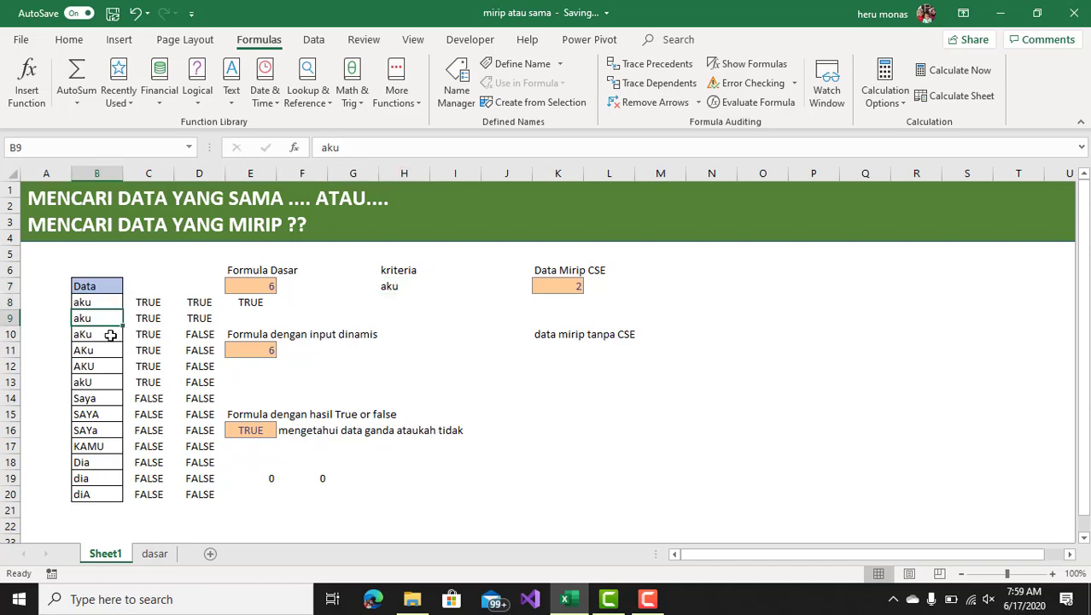
pyautogui.click(110, 334)
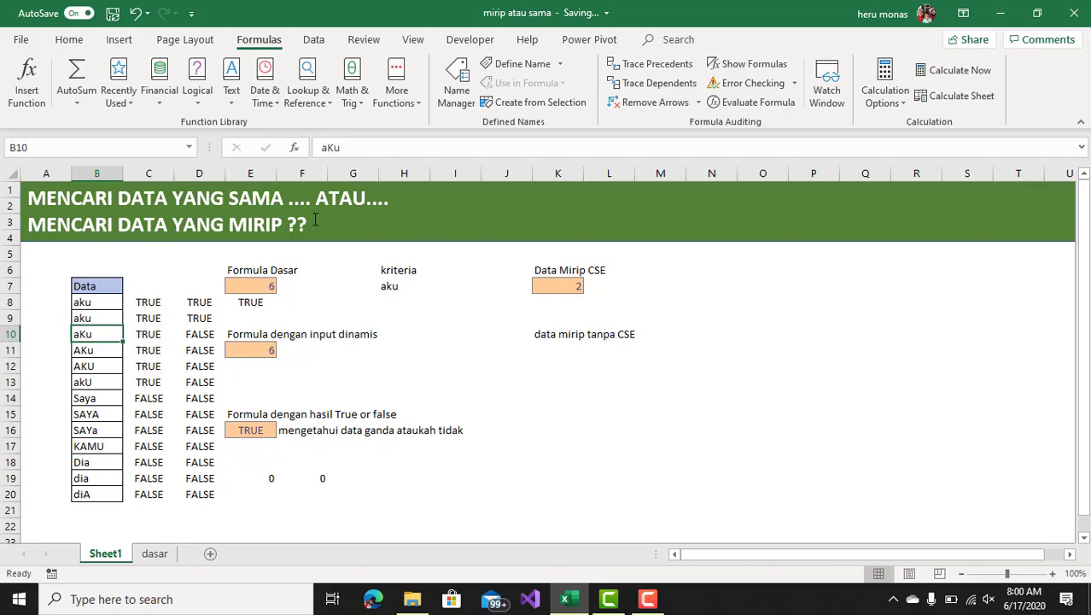
pyautogui.click(261, 286)
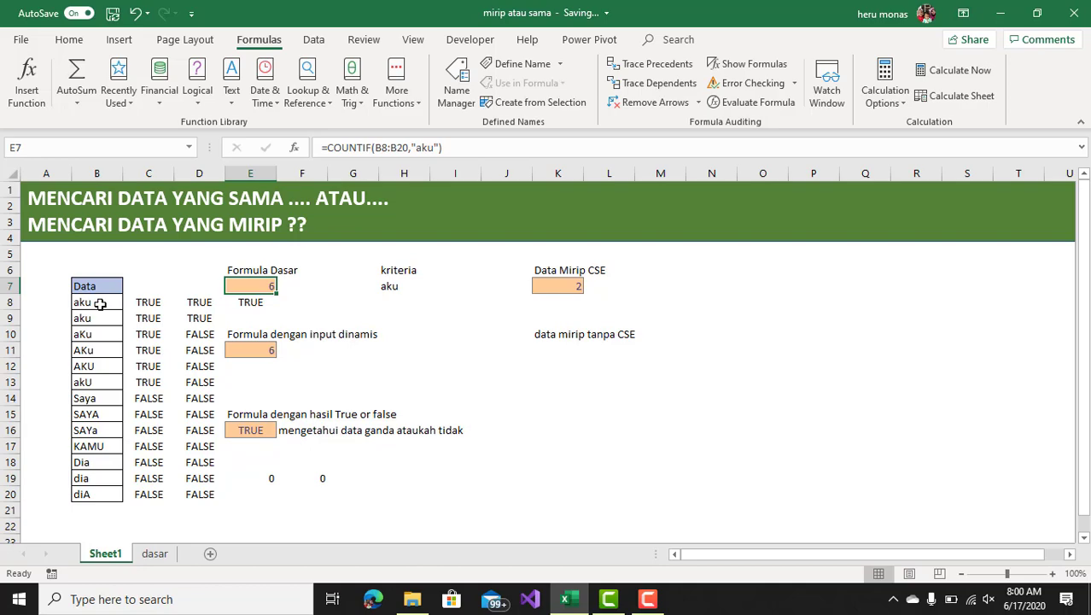
pyautogui.click(572, 285)
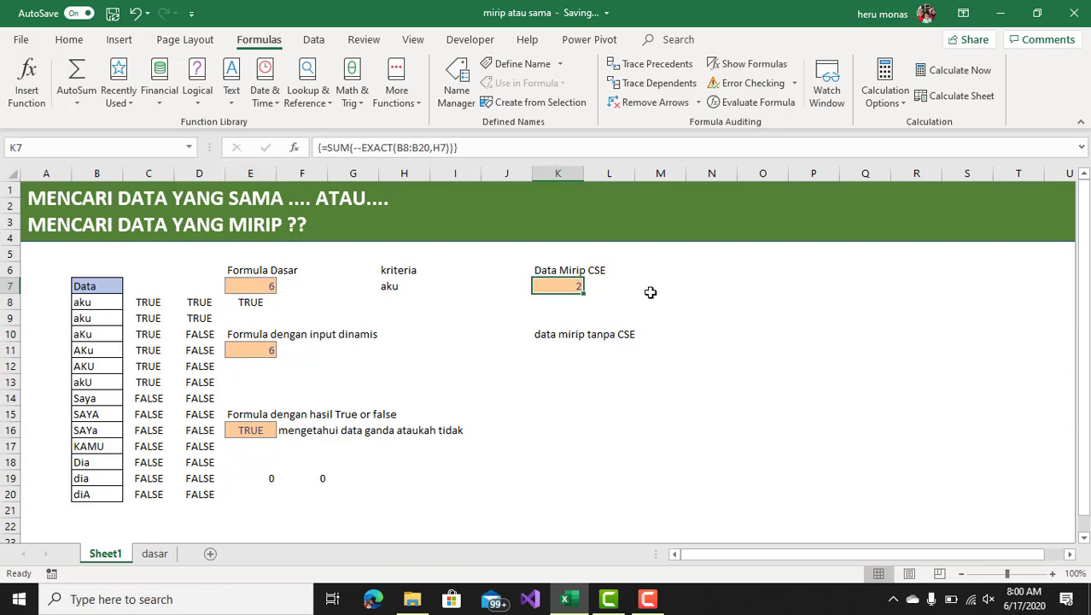
# - Put CSE in parentheses in the K6 label so that it reads Data Mirip(CSE)
pyautogui.click(550, 270)
pyautogui.click(373, 149)
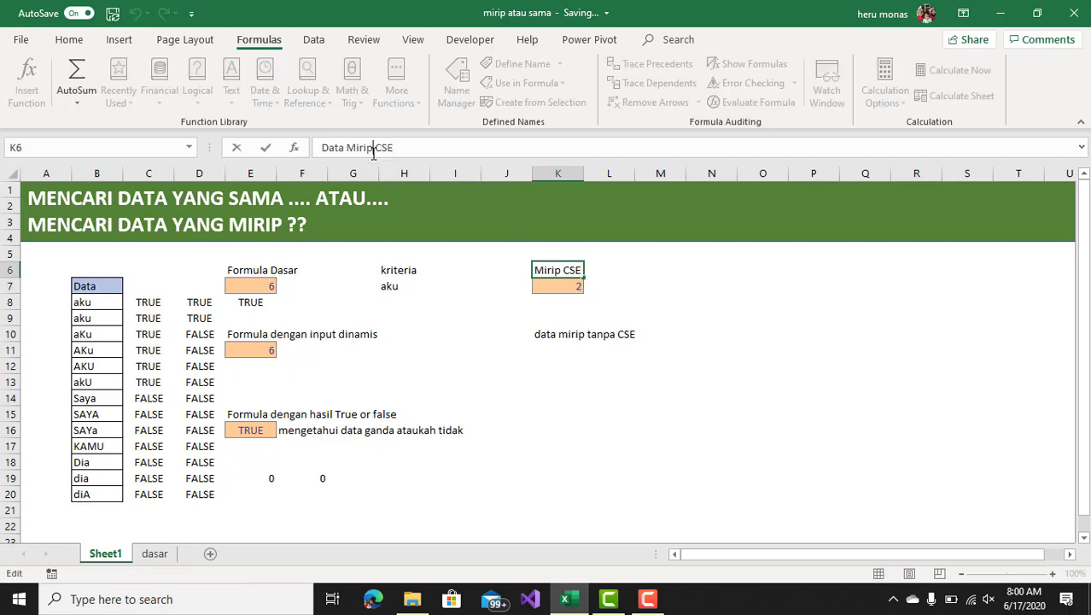
pyautogui.write('(')
pyautogui.click(407, 146)
pyautogui.write(')')
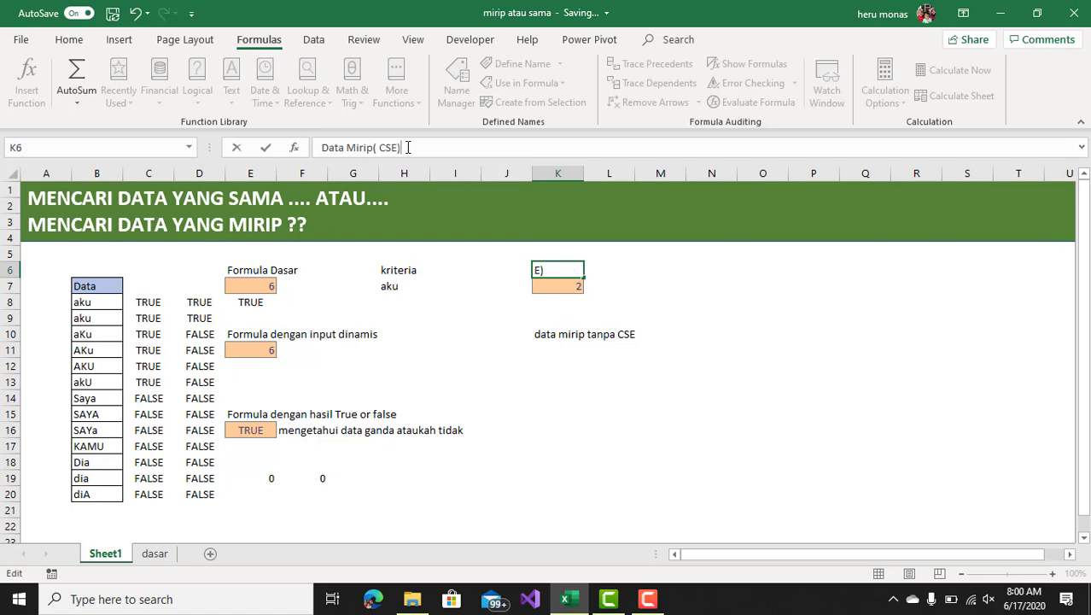
pyautogui.press('Left')
pyautogui.press('Left')
pyautogui.press('Left')
pyautogui.press('BackSpace')
pyautogui.press('Return')
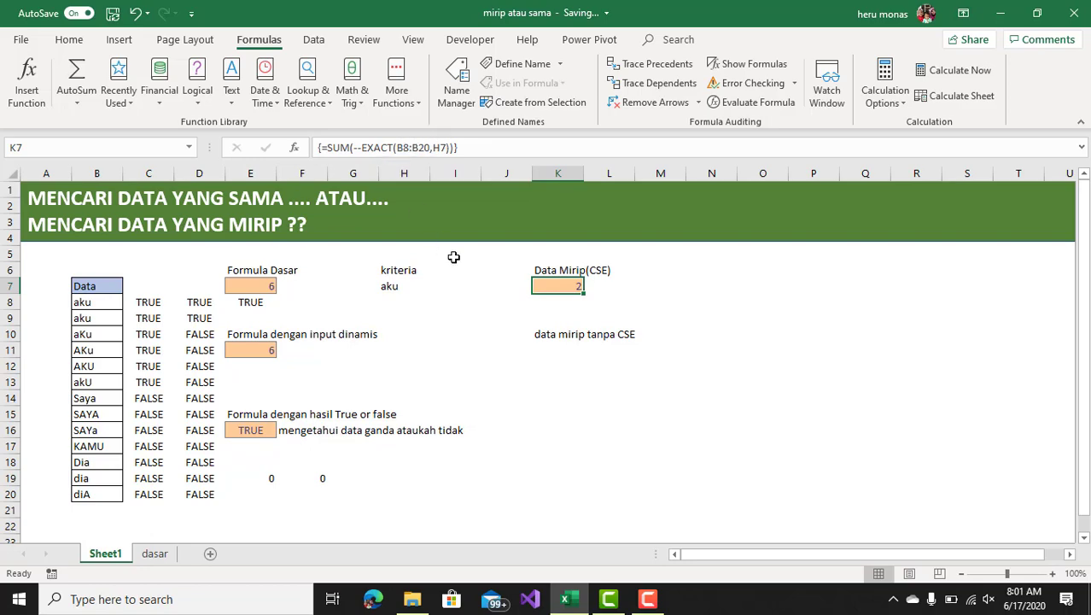
# - Start a SUMPRODUCT formula in cell K11 under the data mirip tanpa CSE label
pyautogui.click(559, 351)
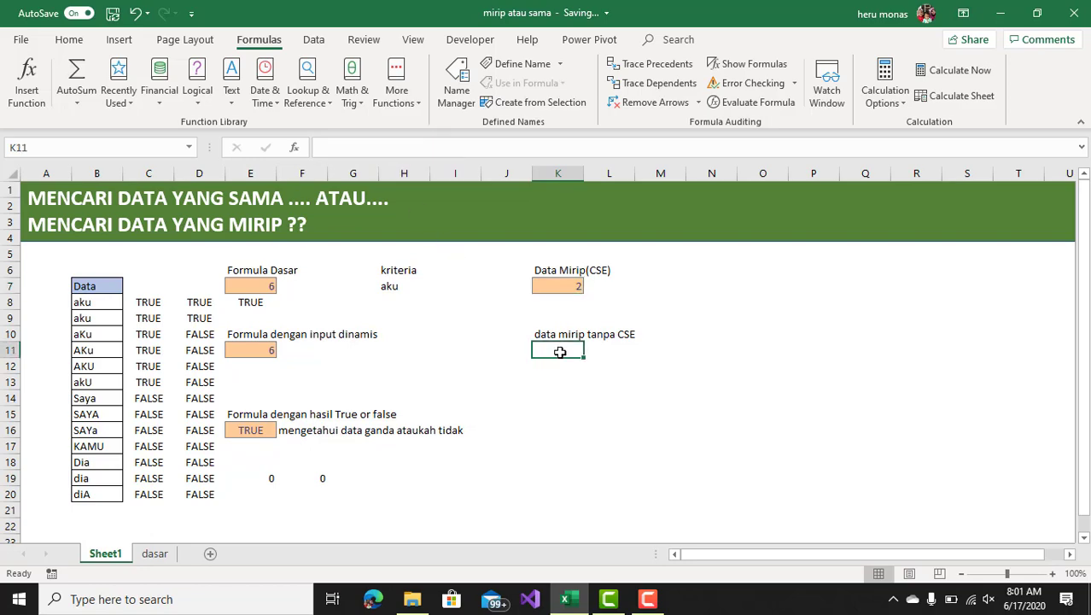
pyautogui.write('=sum')
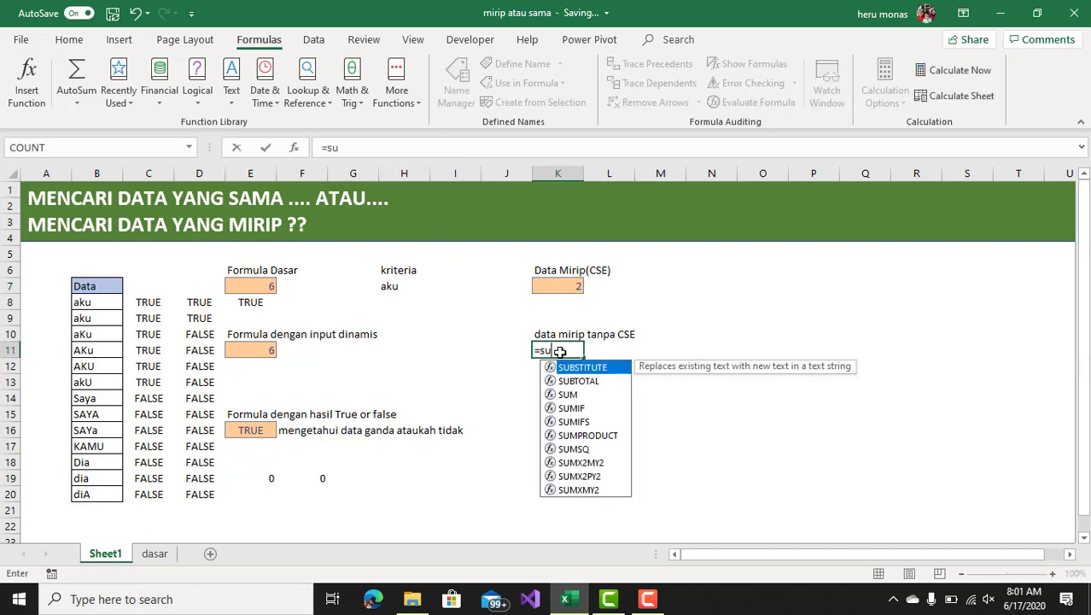
pyautogui.press('Down')
pyautogui.press('Down')
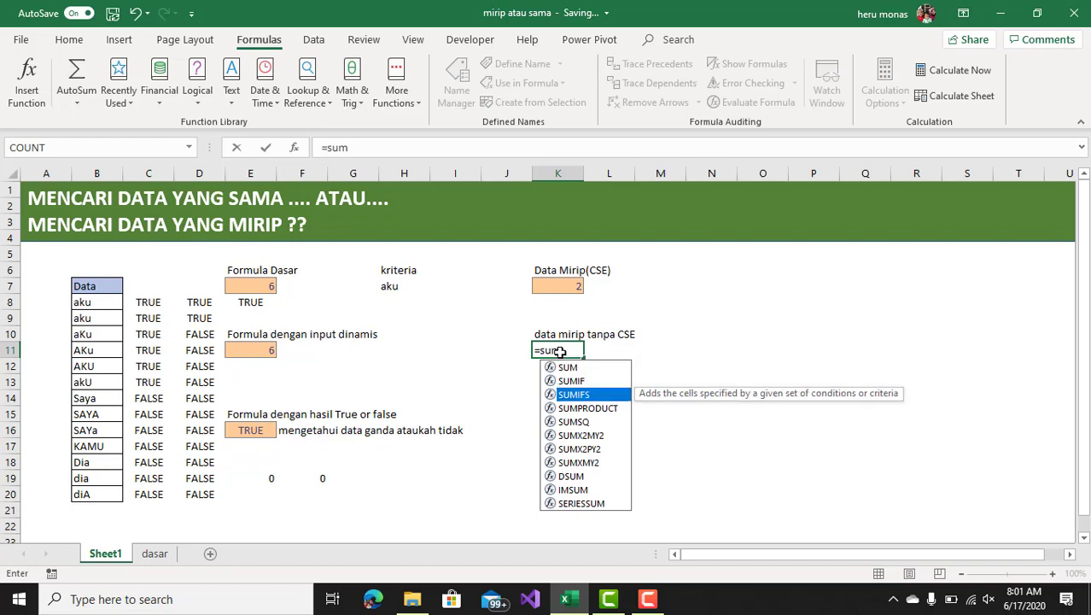
pyautogui.press('Down')
pyautogui.press('Tab')
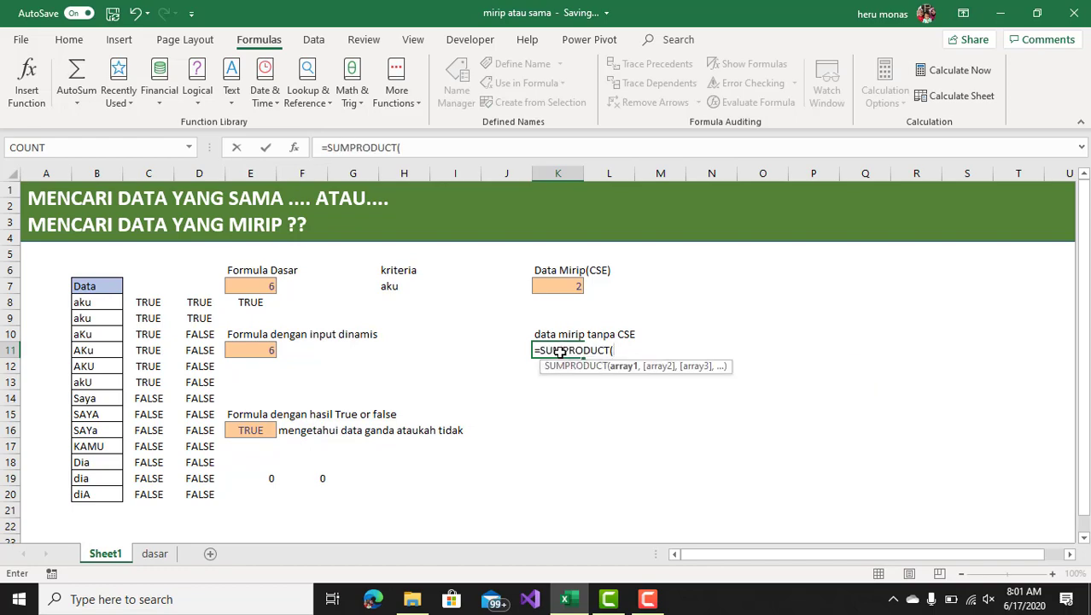
# - Complete the K11 formula as =SUMPRODUCT(--EXACT(B8:B20,H7)) and enter it as a normal formula
pyautogui.click(430, 157)
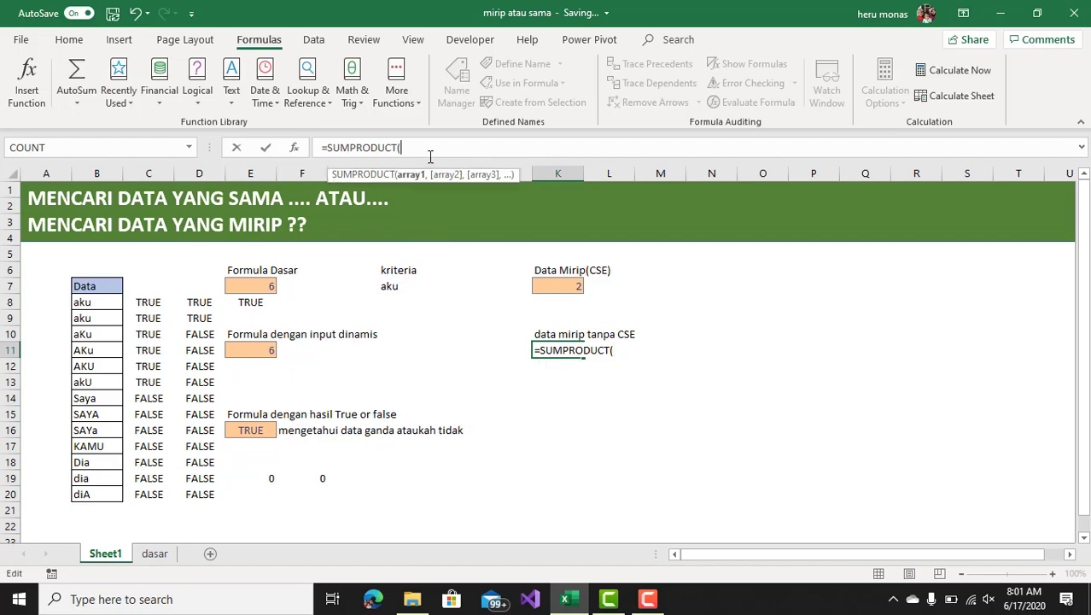
pyautogui.write('-')
pyautogui.press('BackSpace')
pyautogui.write('ex')
pyautogui.press('Tab')
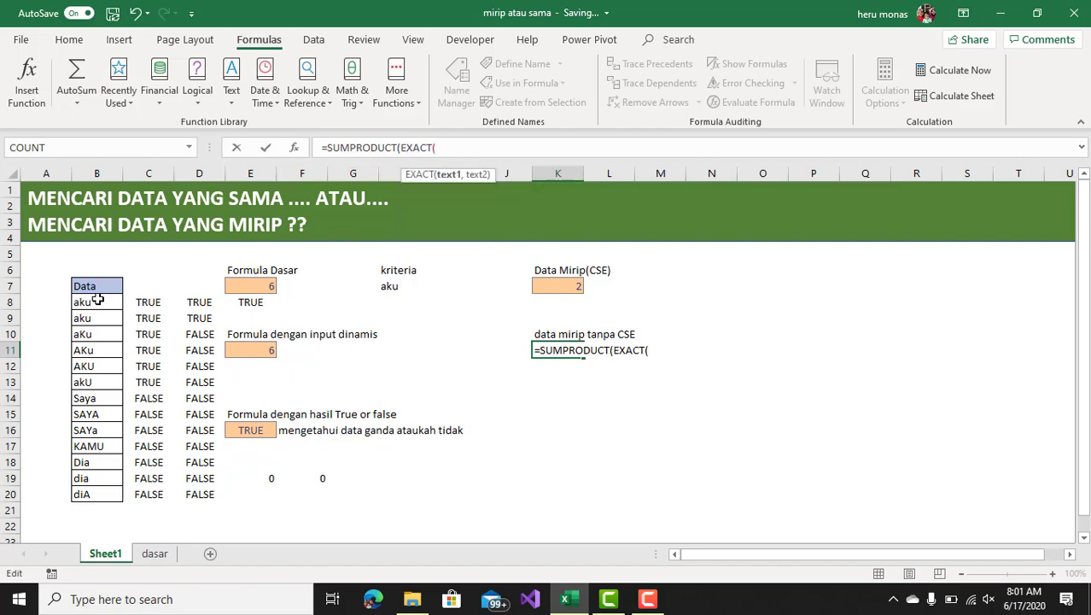
pyautogui.moveTo(93, 301); pyautogui.dragTo(88, 487)
pyautogui.write(',')
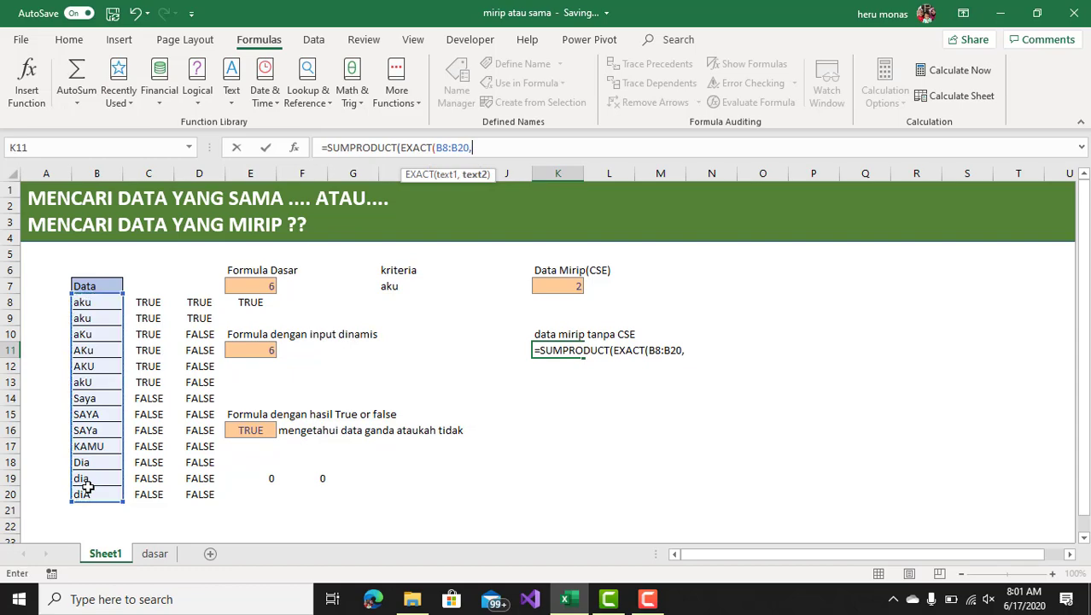
pyautogui.click(389, 286)
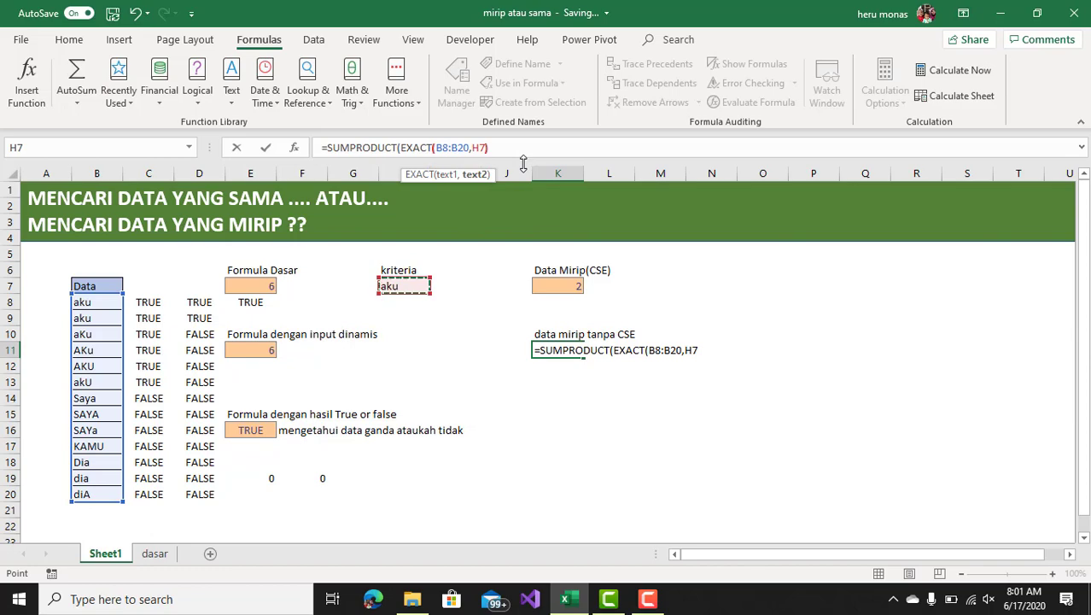
pyautogui.write('))')
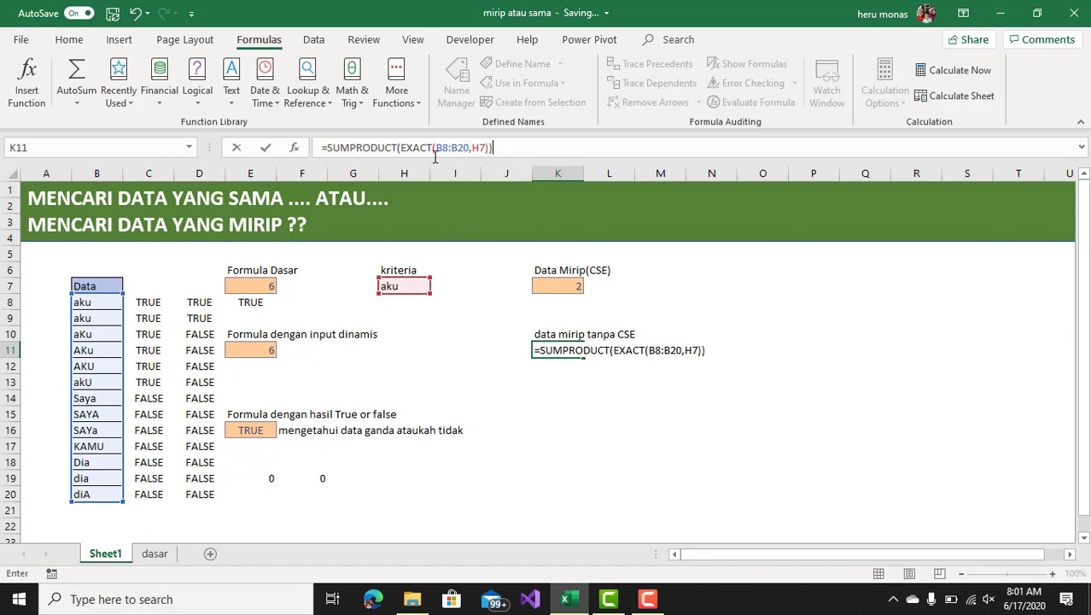
pyautogui.click(400, 149)
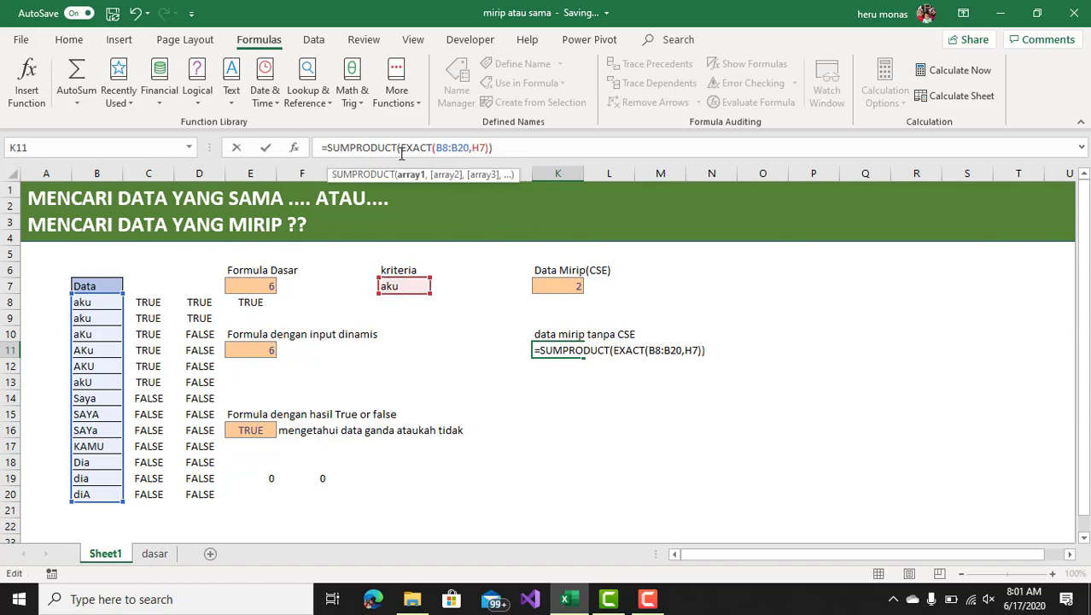
pyautogui.write('--')
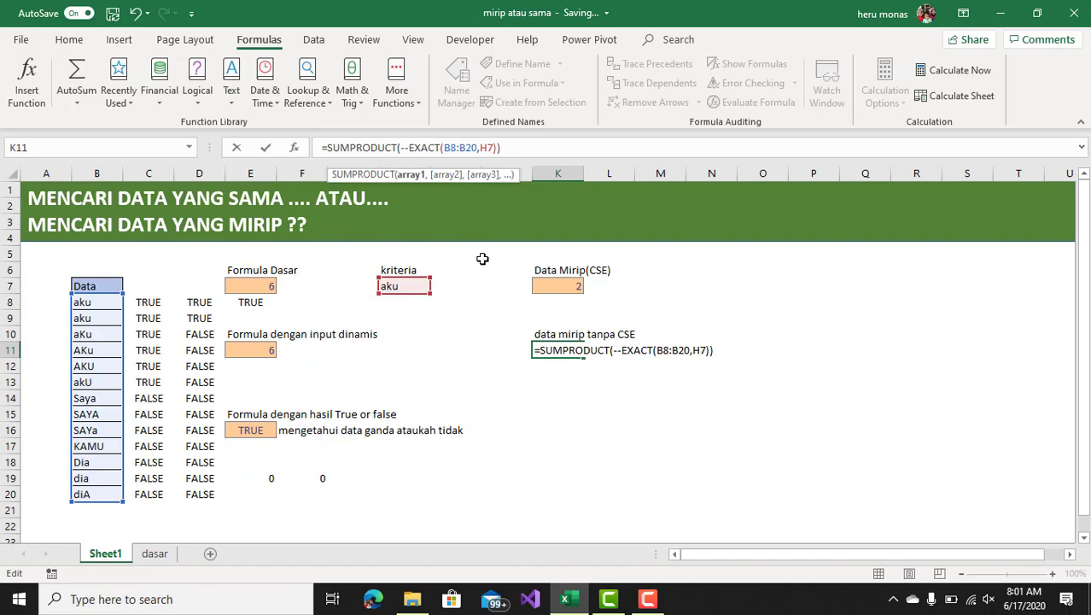
pyautogui.press('Return')
# - Compare the SUMPRODUCT formula in K11 with the SUM array formula in K7
pyautogui.click(573, 347)
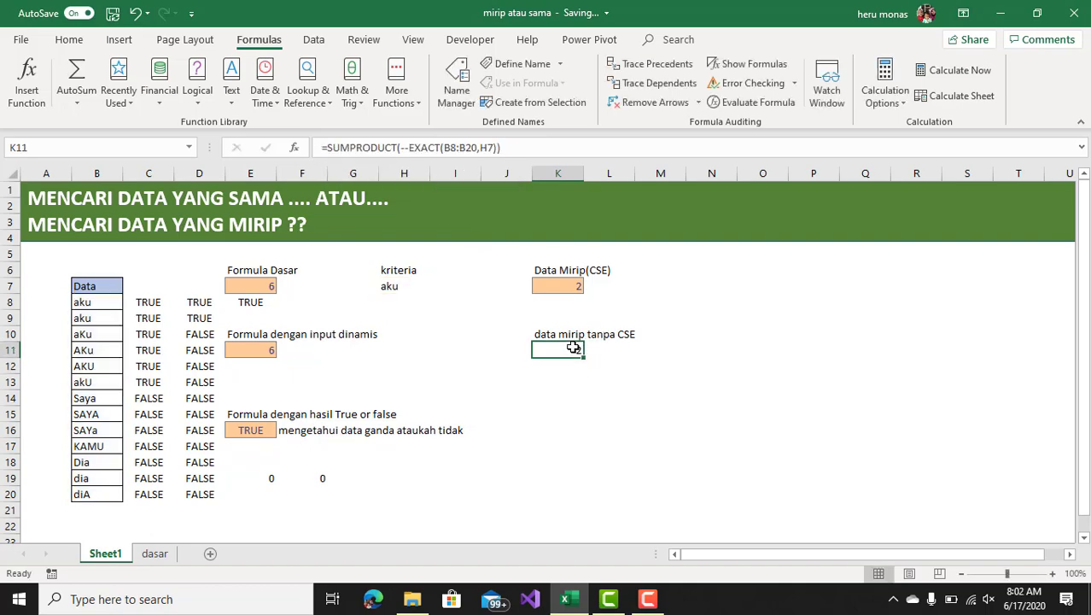
pyautogui.click(557, 284)
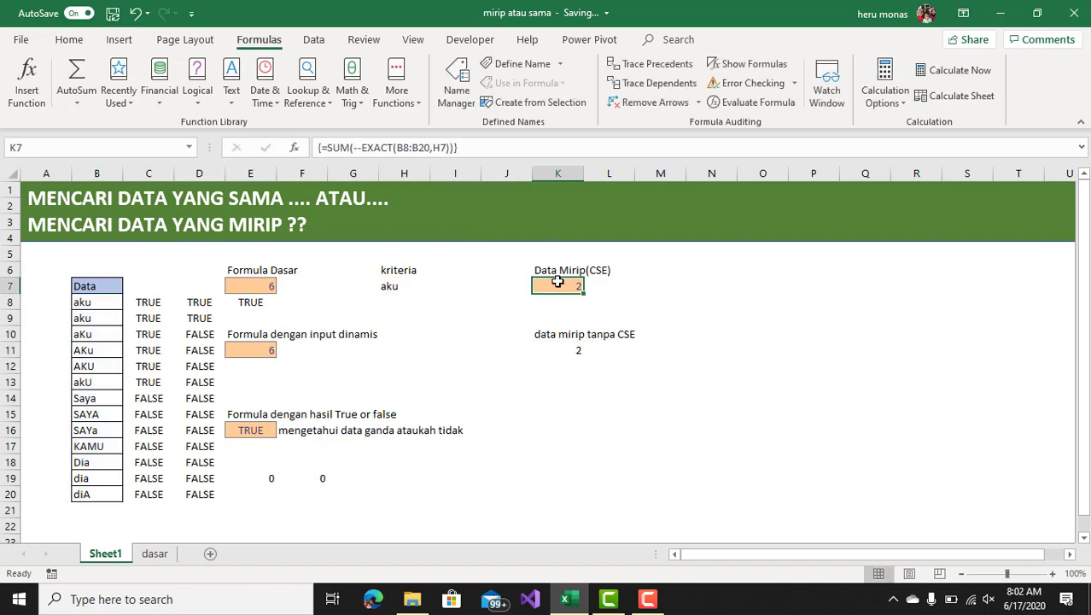
pyautogui.click(560, 352)
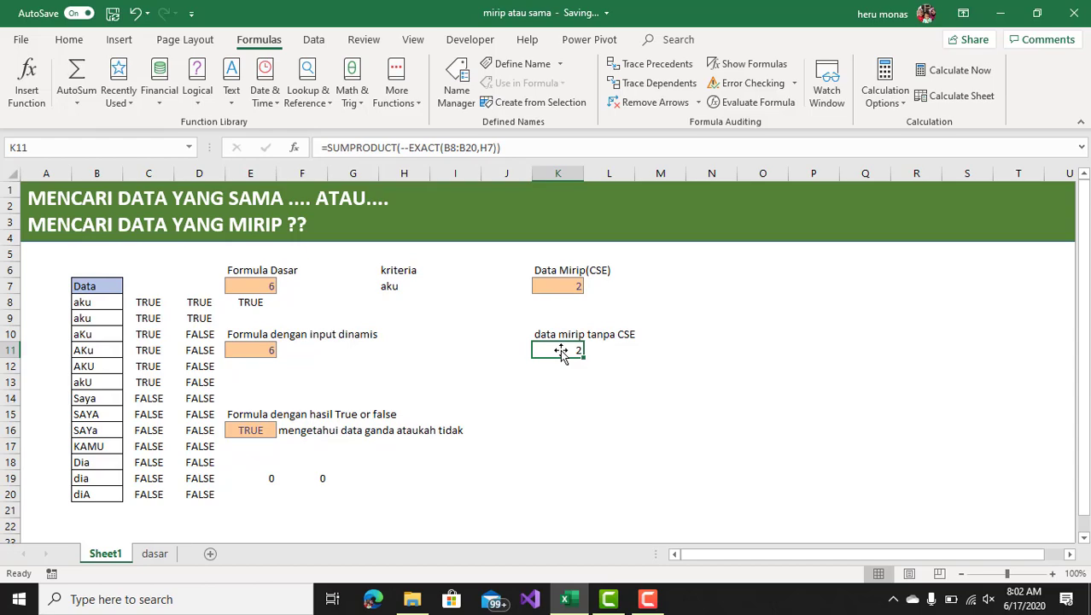
pyautogui.click(567, 285)
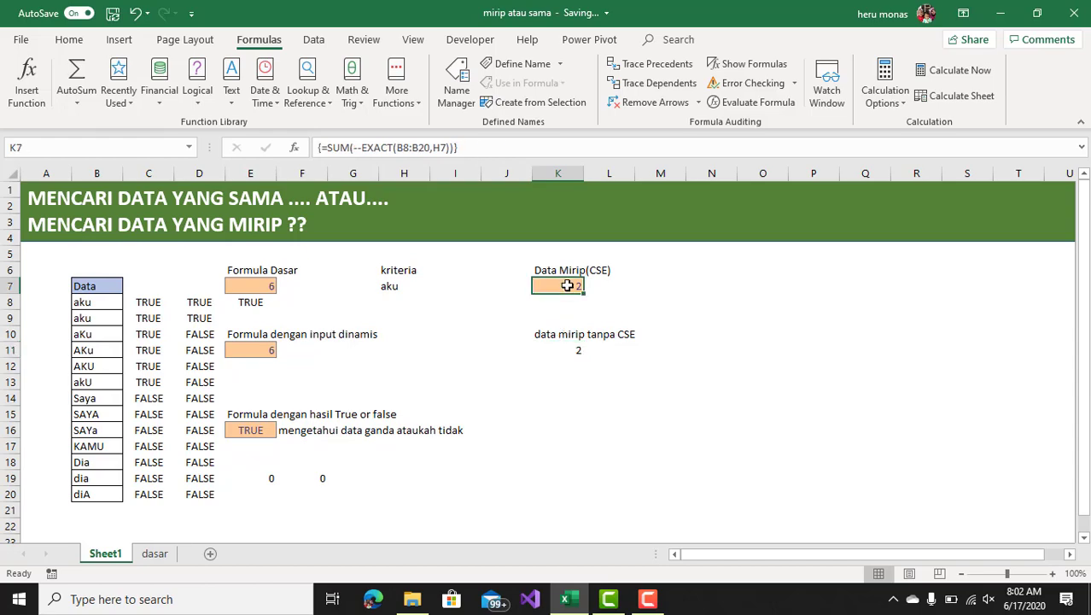
# - Replace the double minus in the K11 formula with a multiplication by 1, giving =SUMPRODUCT(EXACT(B8:B20,H7)*1)
pyautogui.click(563, 346)
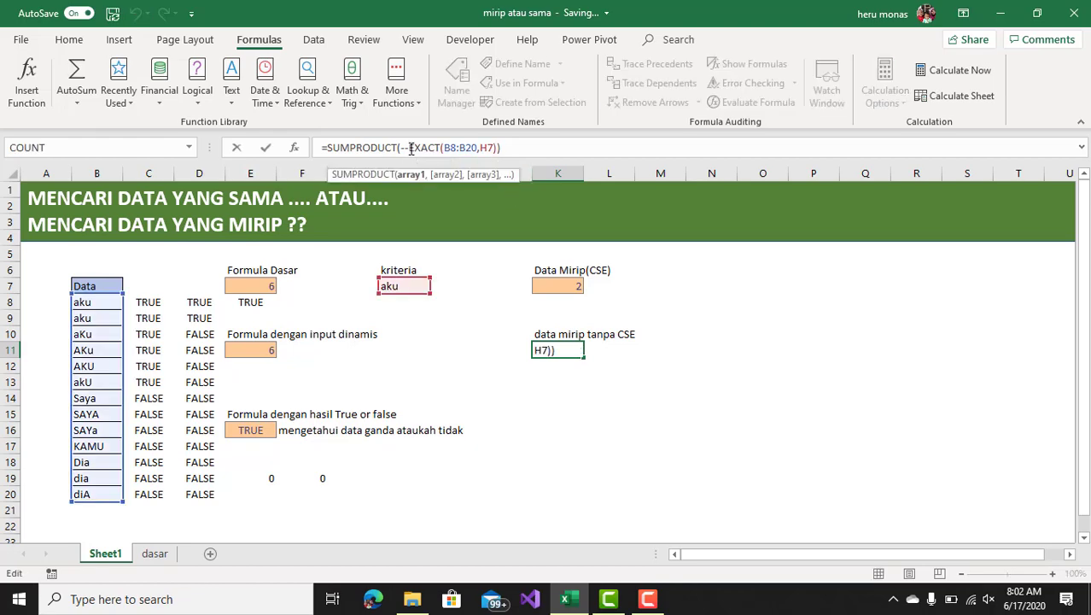
pyautogui.press('BackSpace')
pyautogui.press('BackSpace')
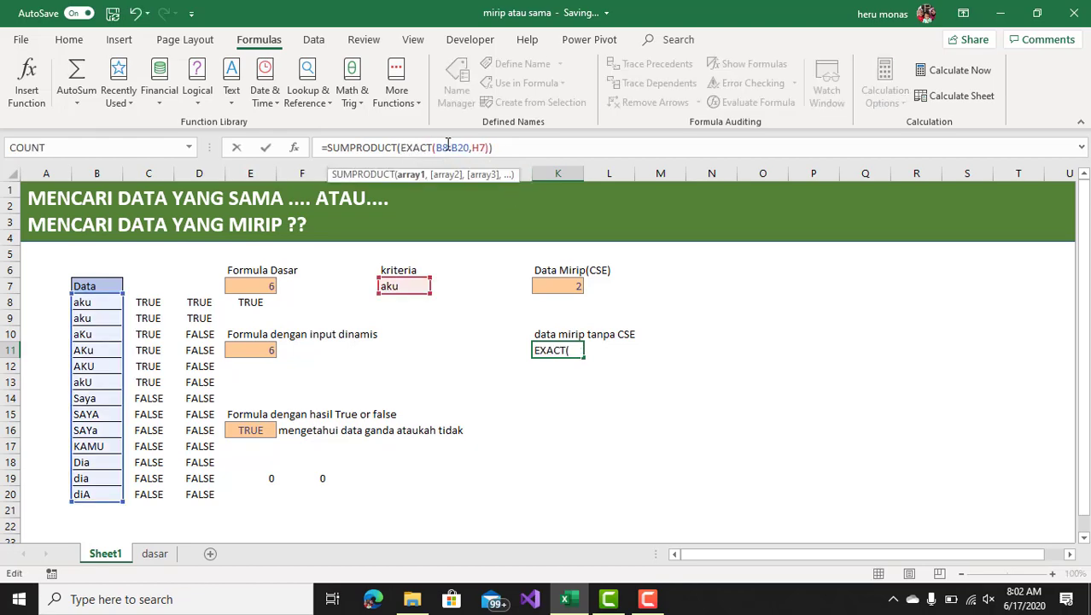
pyautogui.click(488, 148)
pyautogui.write('*1')
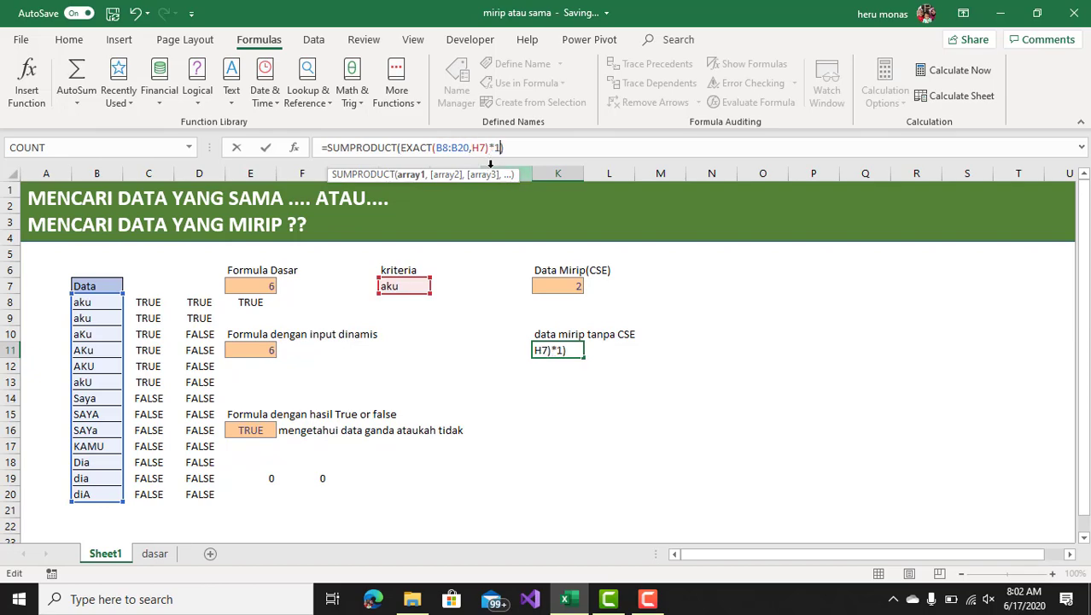
pyautogui.press('Return')
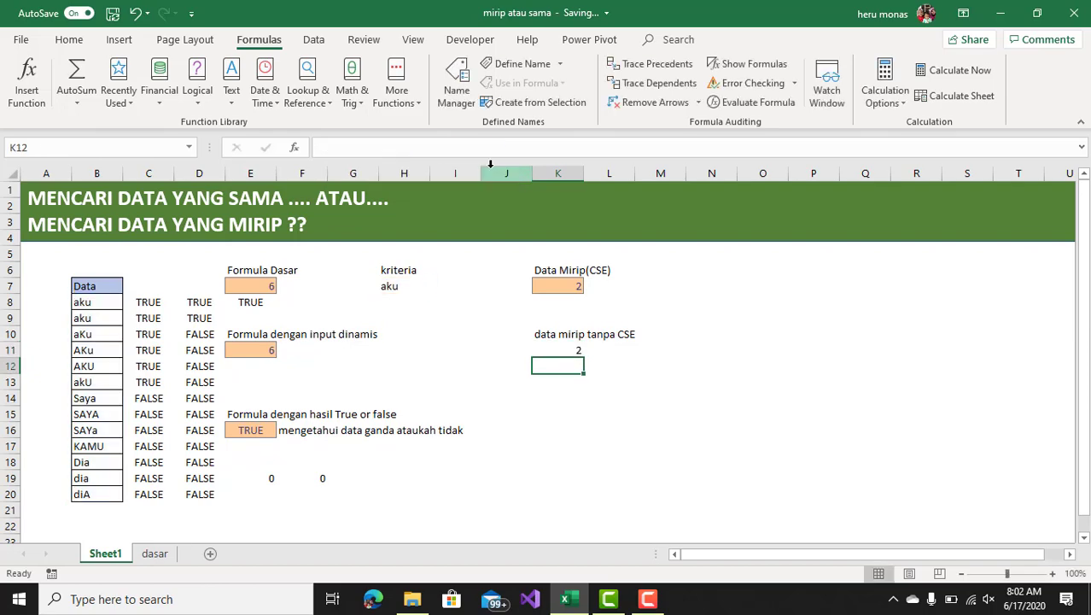
pyautogui.click(577, 345)
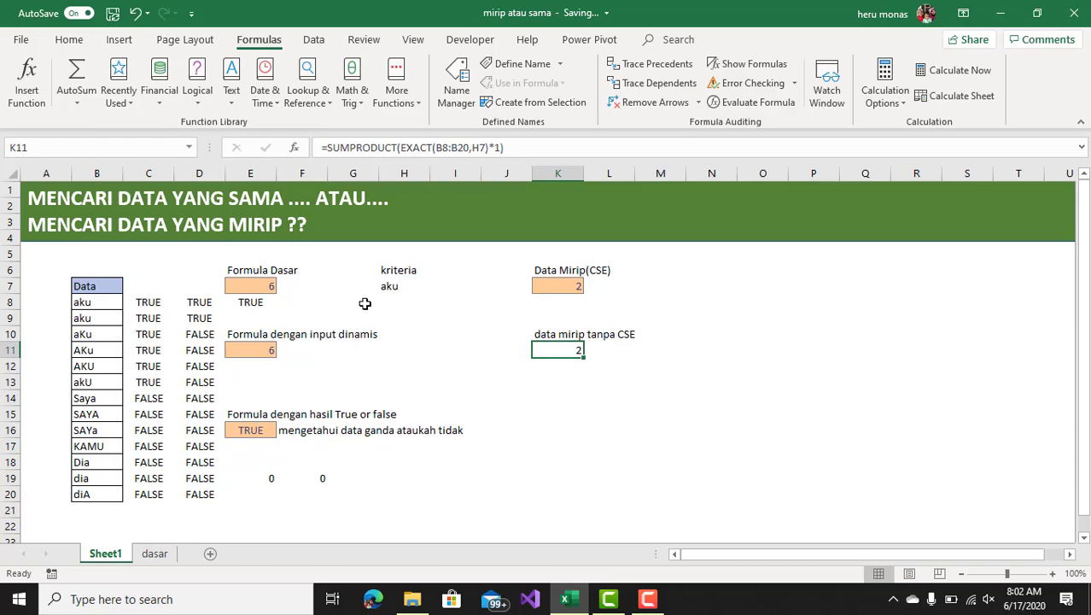
# - Set the criterion in cell H7 to Saya
pyautogui.click(394, 285)
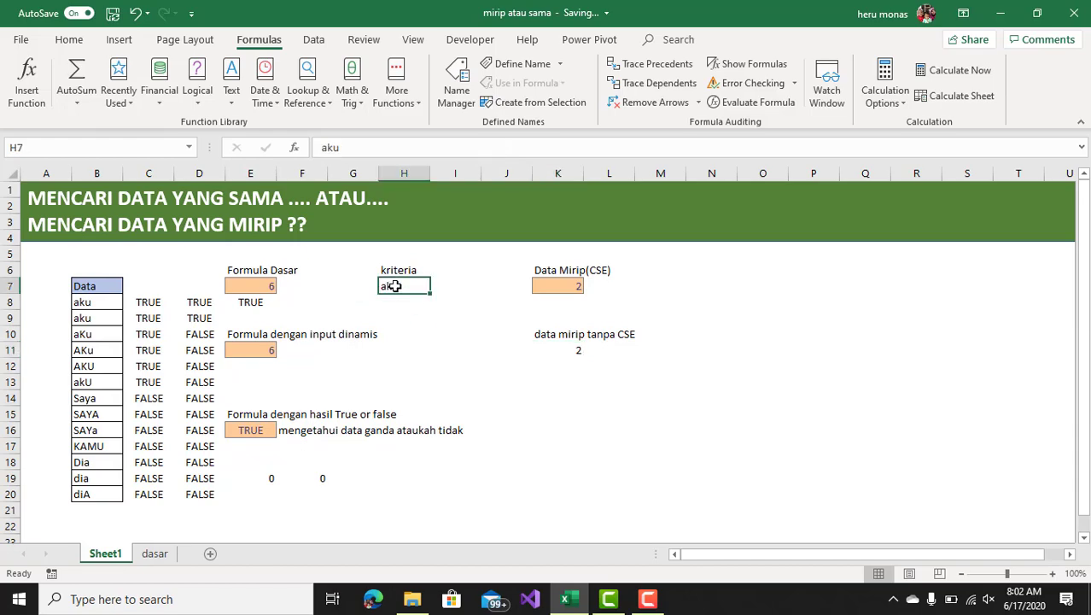
pyautogui.write('Saya')
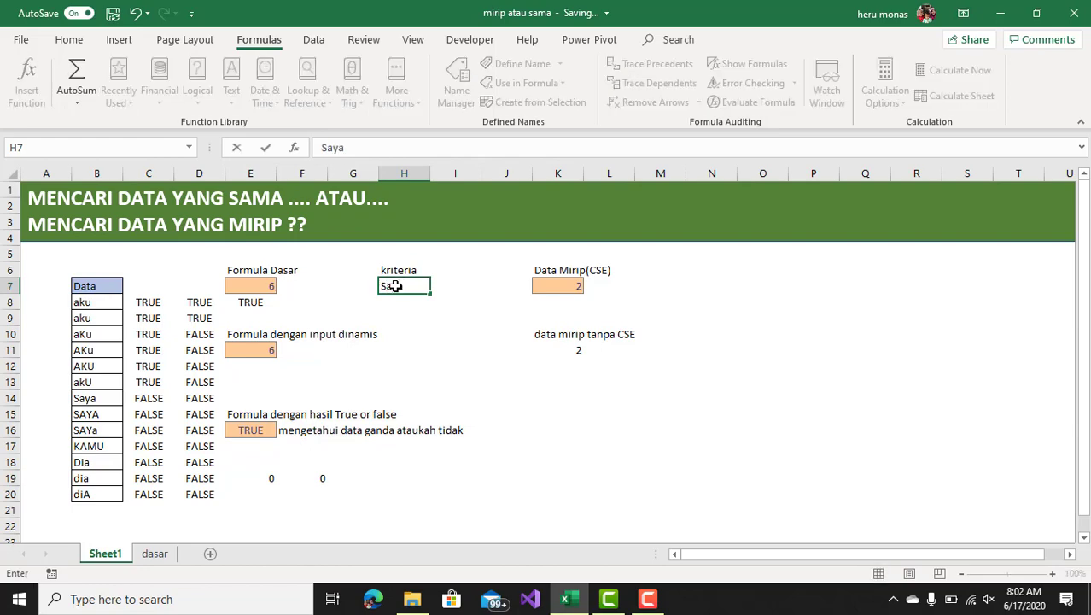
pyautogui.press('Return')
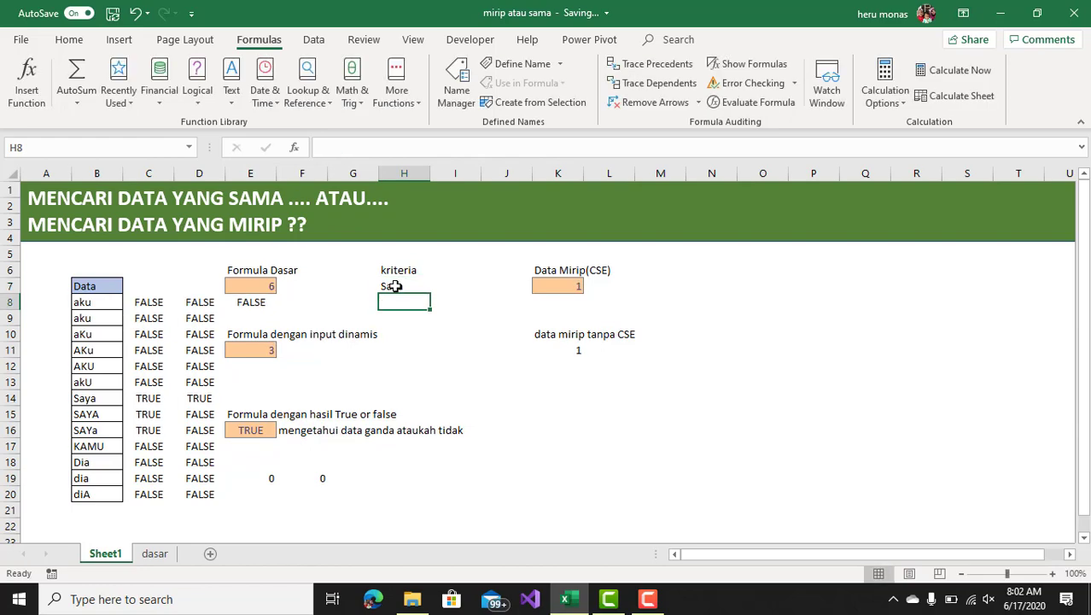
# - Compare the COUNTIF result in E11 and the SUMPRODUCT result in K11 with the criterion in H7 and the Saya variants in B14:B16
pyautogui.click(259, 350)
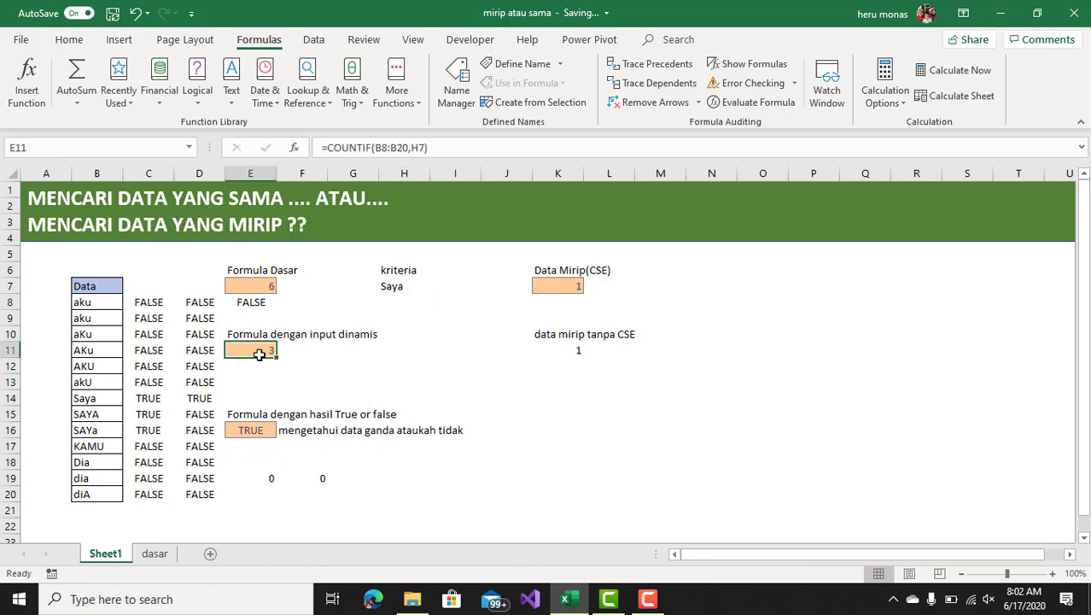
pyautogui.click(395, 286)
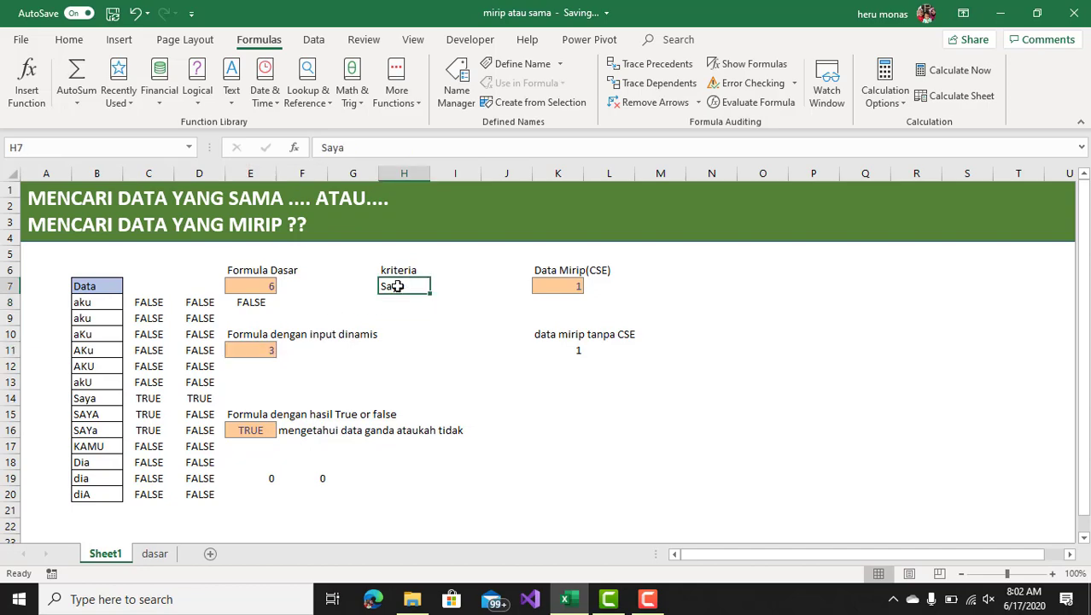
pyautogui.click(269, 347)
pyautogui.click(391, 290)
pyautogui.click(89, 409)
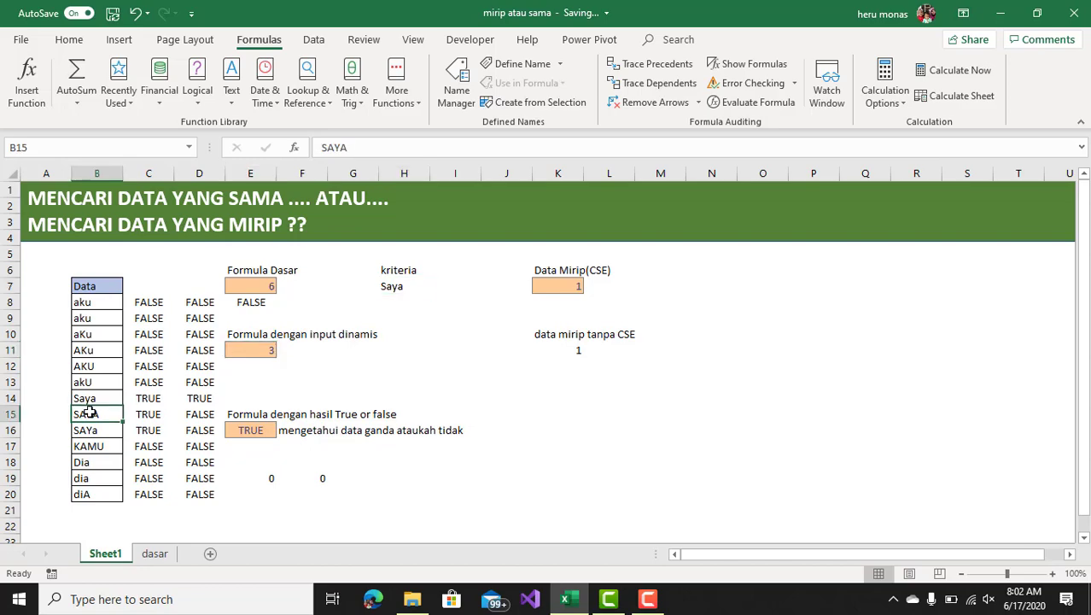
pyautogui.click(105, 428)
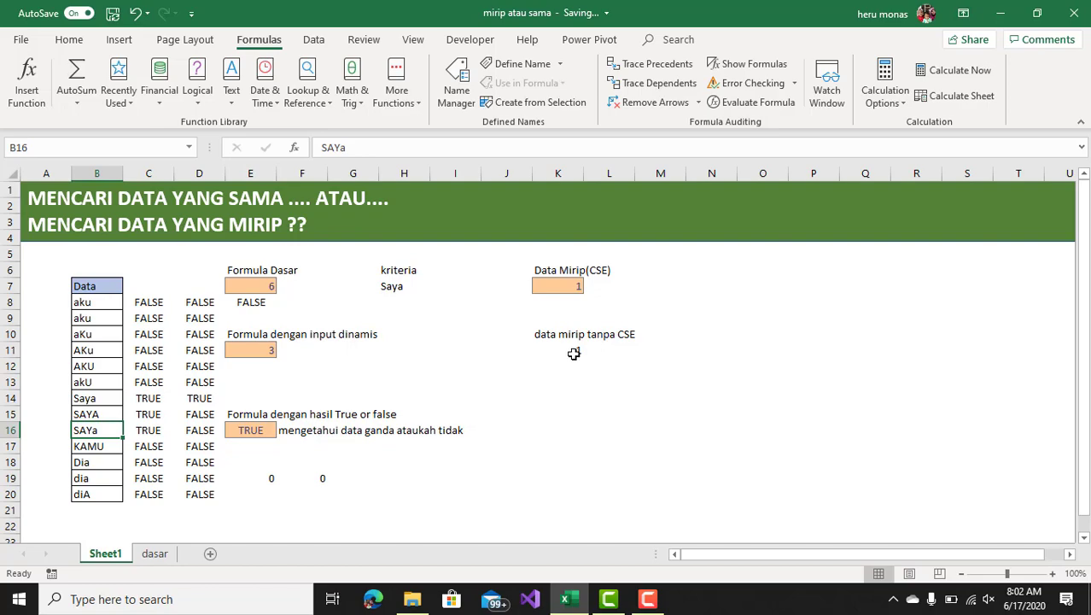
pyautogui.click(574, 352)
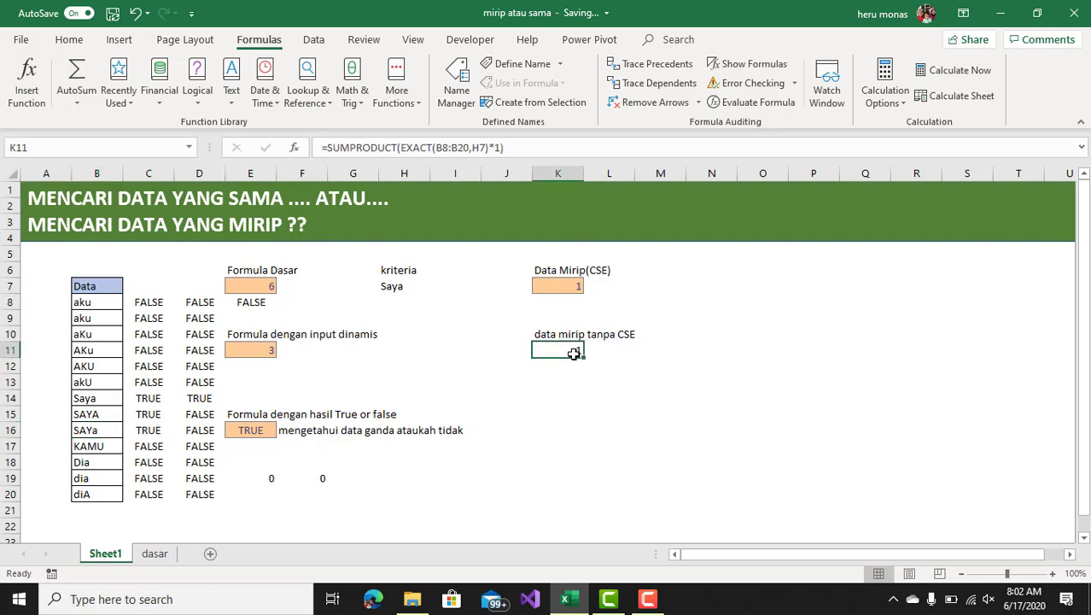
pyautogui.click(389, 288)
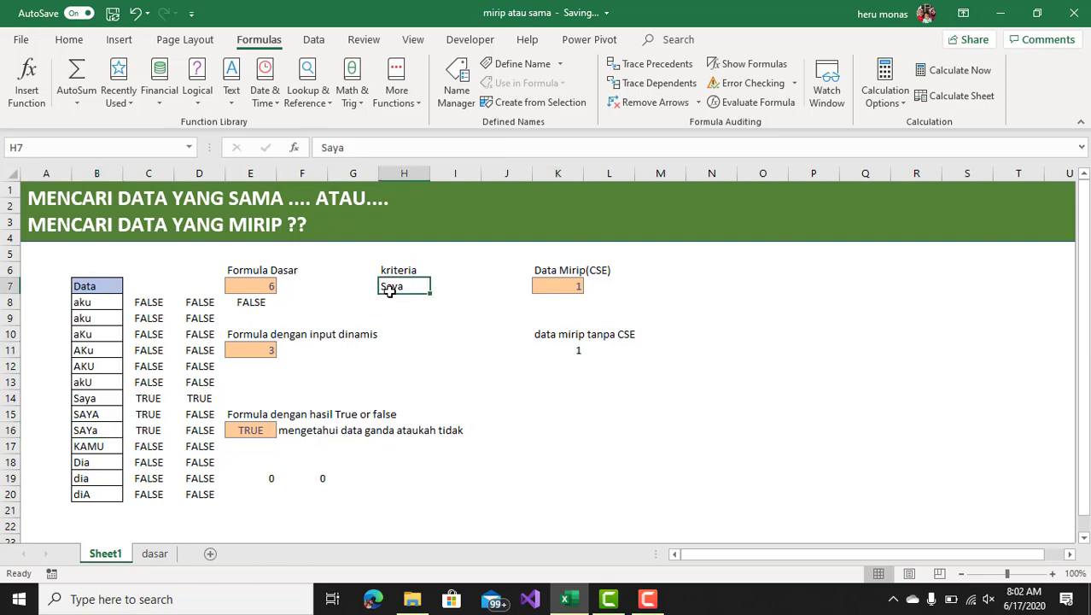
pyautogui.click(105, 399)
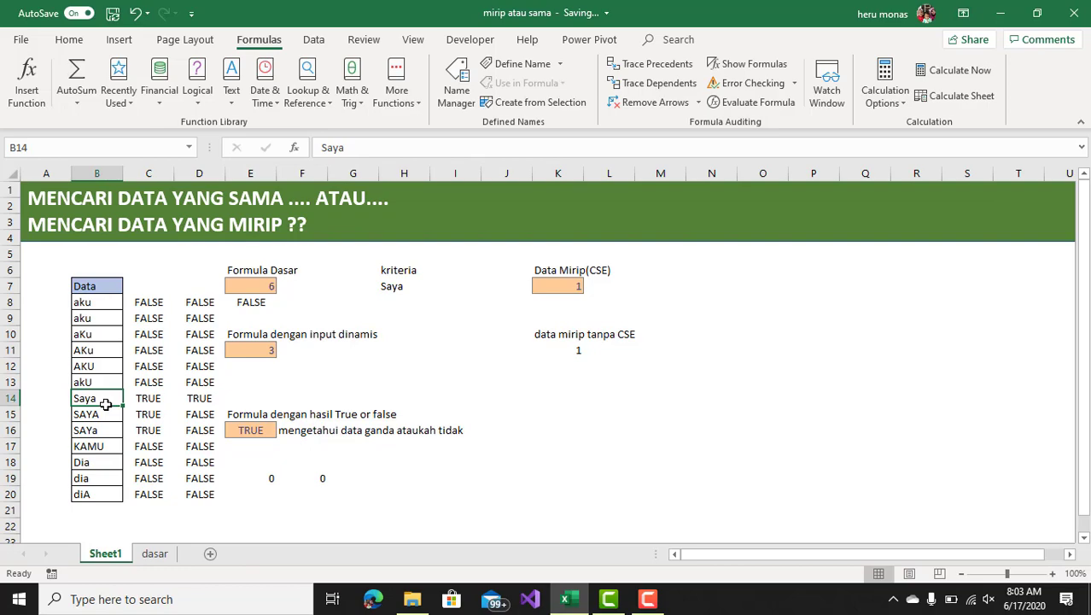
pyautogui.click(590, 415)
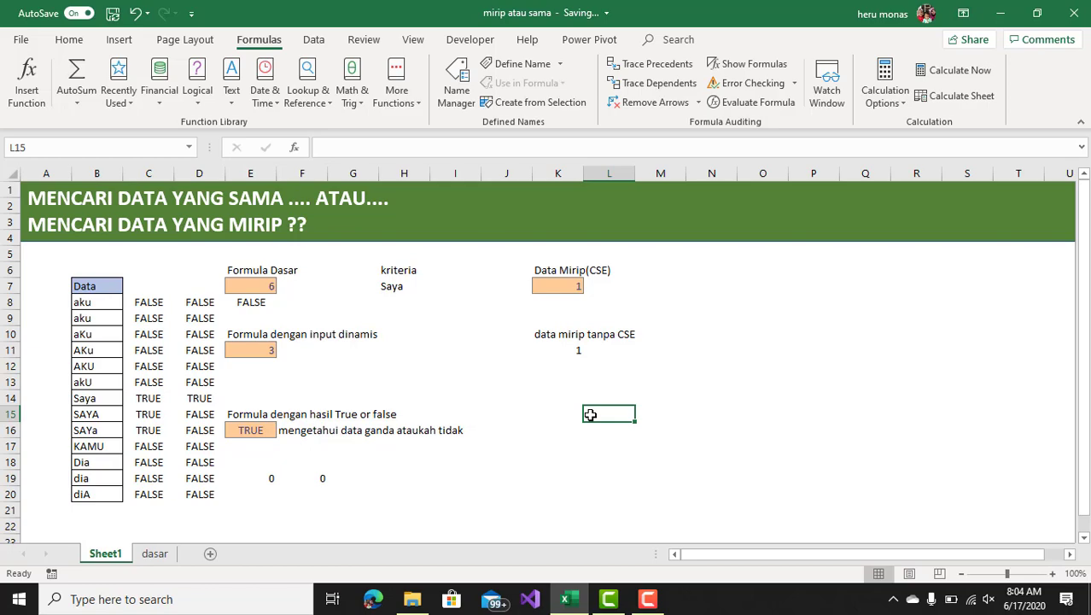
pyautogui.click(647, 598)
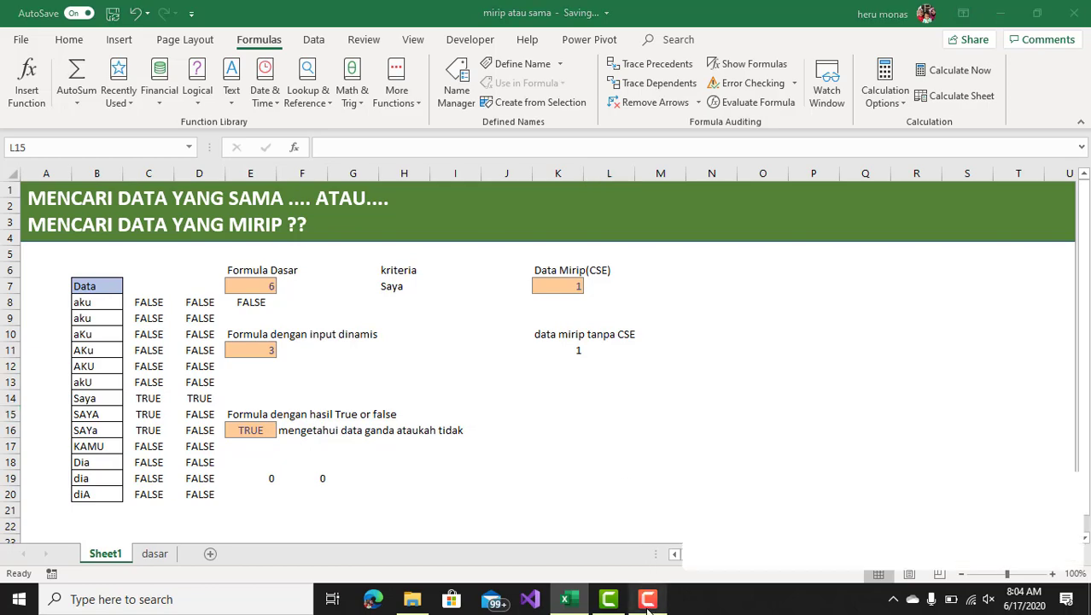
pyautogui.click(1055, 531)
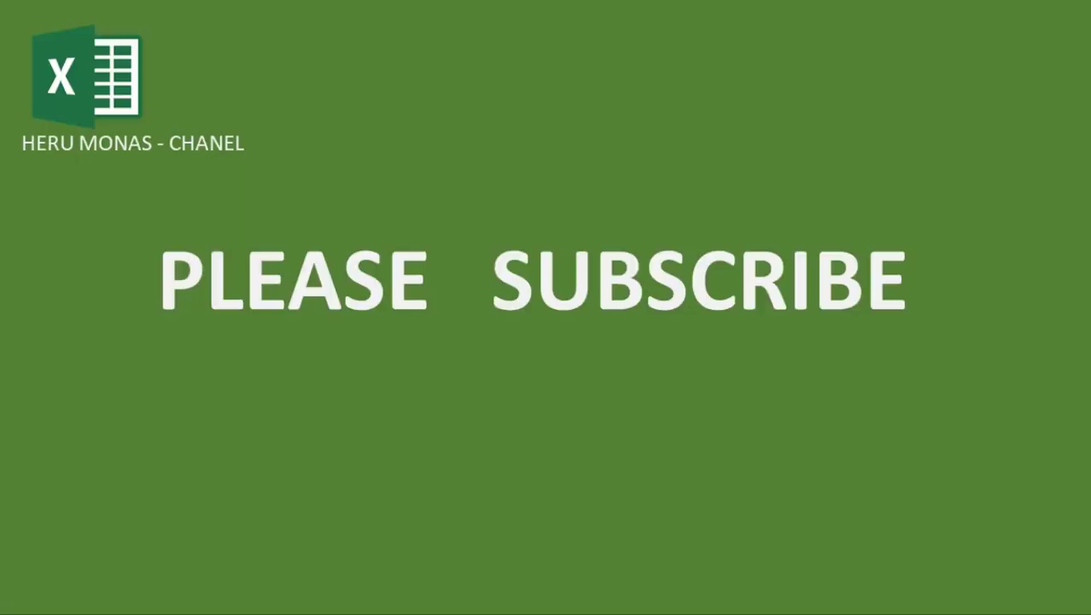